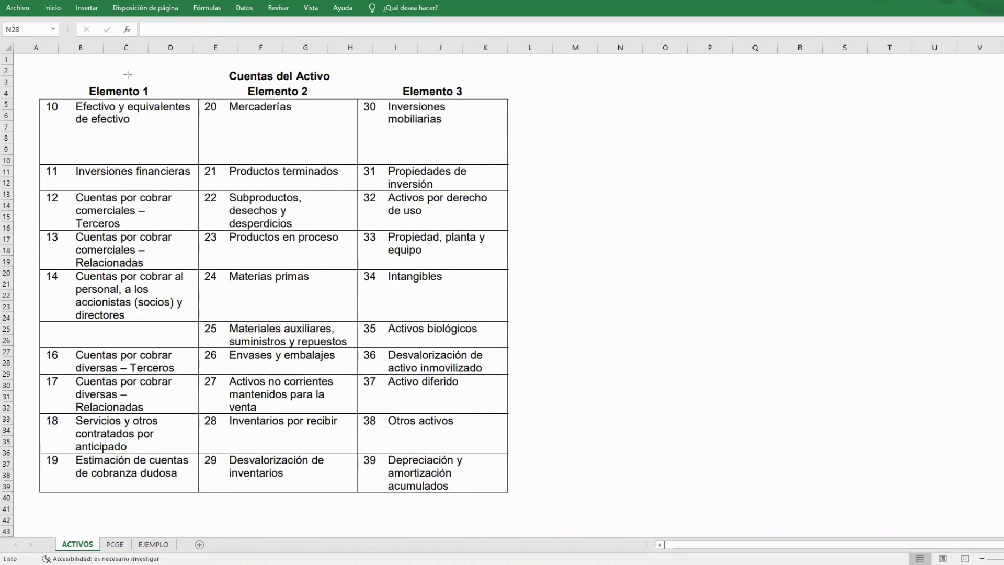
# Outline the headings Elemento 1, 2 and 3 and the account numbers 19, 29, 36 and 39 with red, green and blue rectangles.
pyautogui.moveTo(80, 80); pyautogui.dragTo(162, 99)
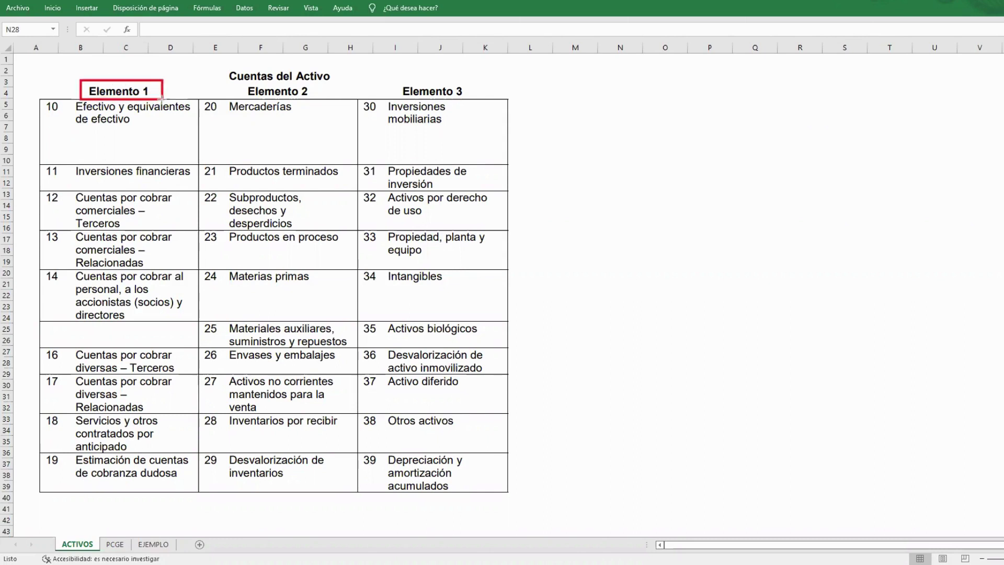
pyautogui.moveTo(39, 450); pyautogui.dragTo(70, 478)
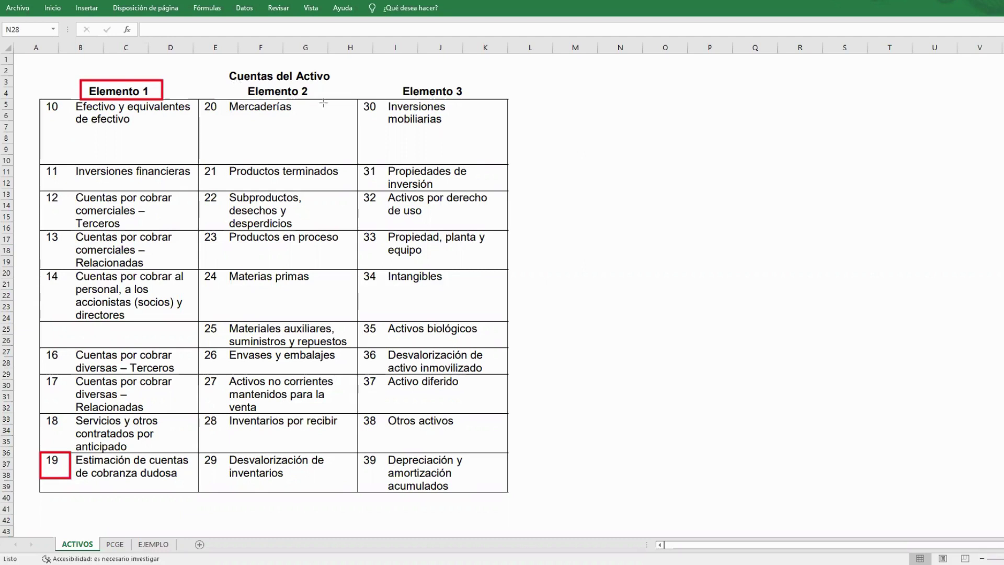
pyautogui.moveTo(233, 82); pyautogui.dragTo(318, 100)
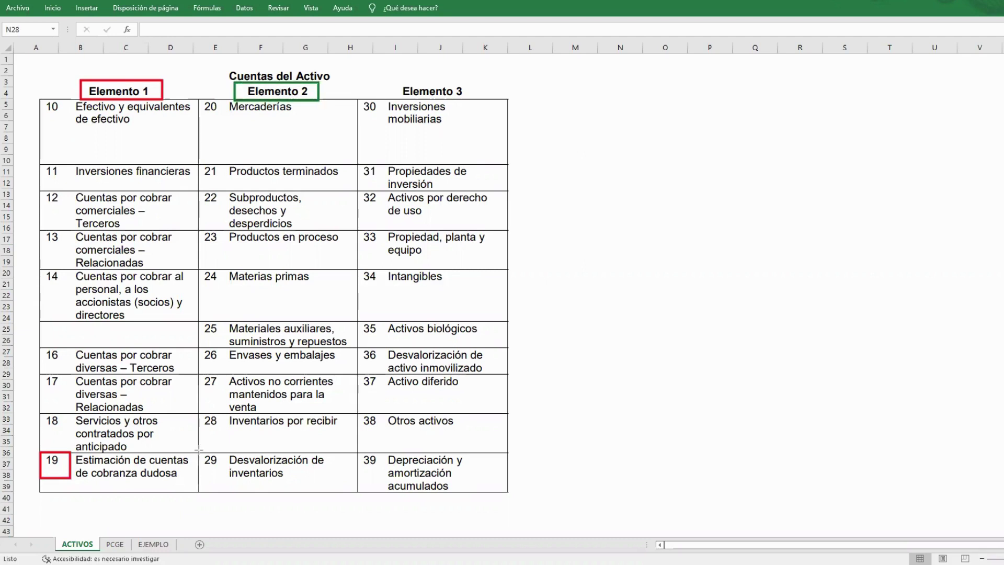
pyautogui.moveTo(197, 451); pyautogui.dragTo(222, 474)
pyautogui.moveTo(390, 80); pyautogui.dragTo(469, 101)
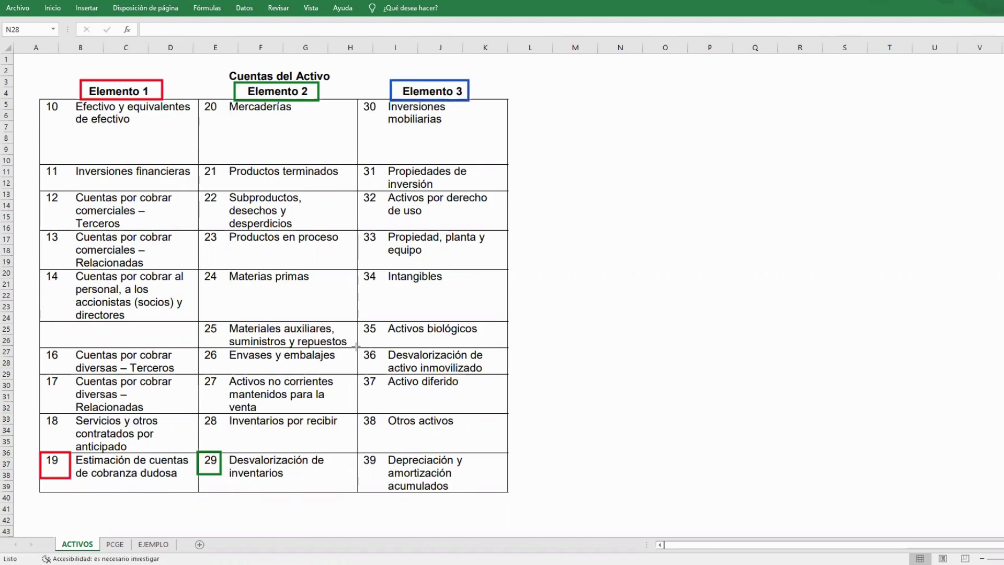
pyautogui.moveTo(355, 347); pyautogui.dragTo(386, 373)
pyautogui.moveTo(357, 452); pyautogui.dragTo(382, 476)
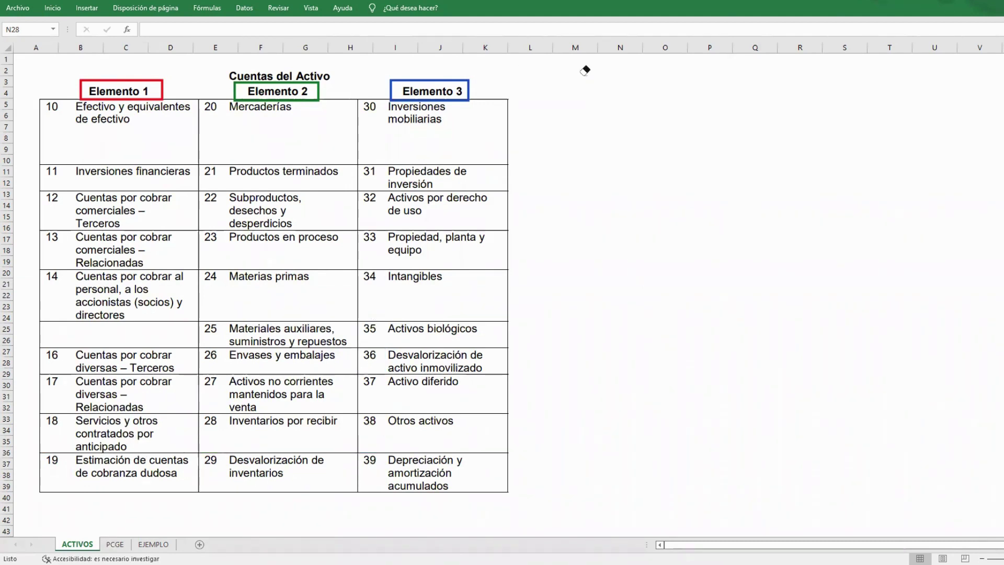
# Show the PCGE sheet, clear the drawn rectangles and review the asset accounts of elements 1, 2 and 3.
pyautogui.click(115, 544)
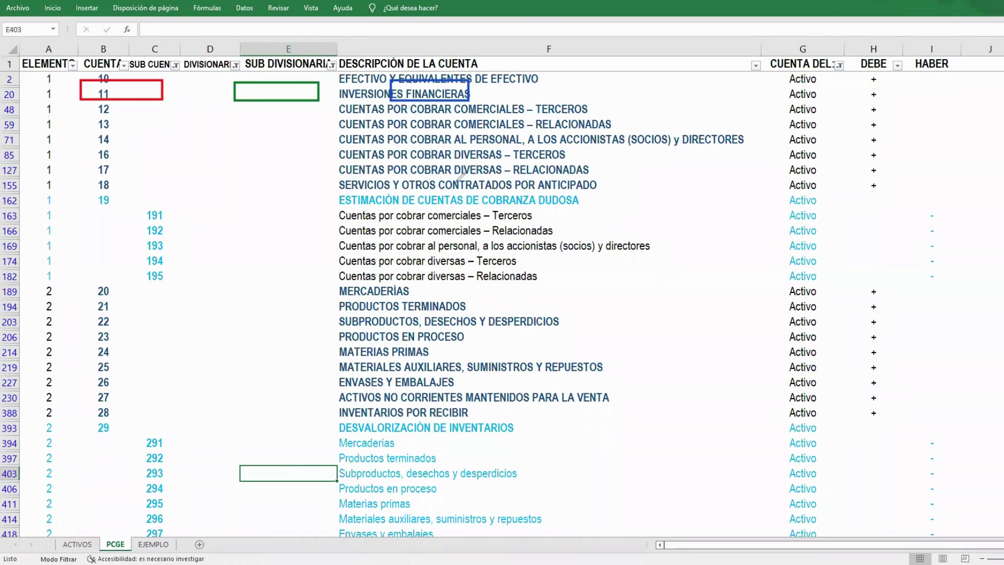
pyautogui.press('e')
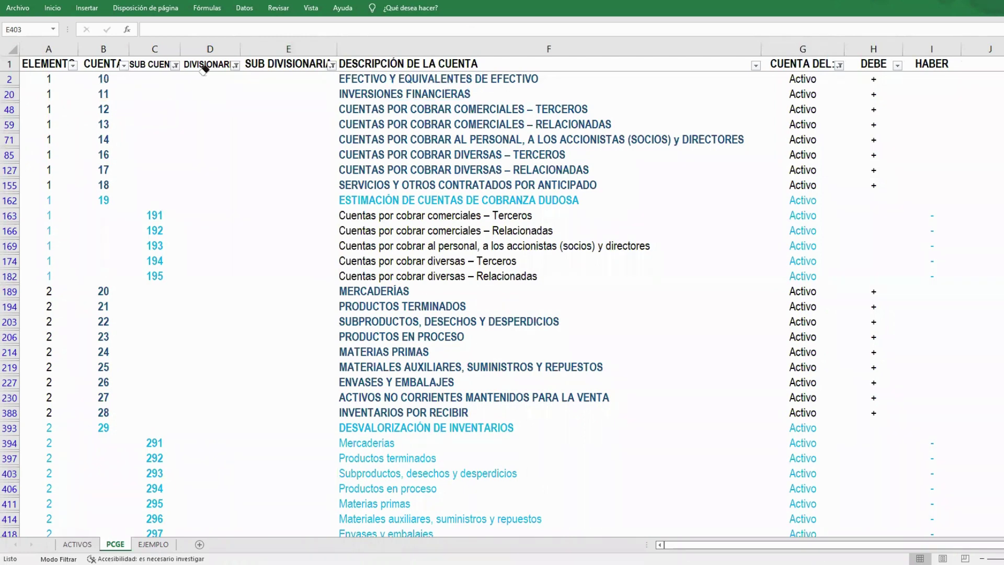
pyautogui.press('Escape')
pyautogui.scroll(-3, 134, 334)
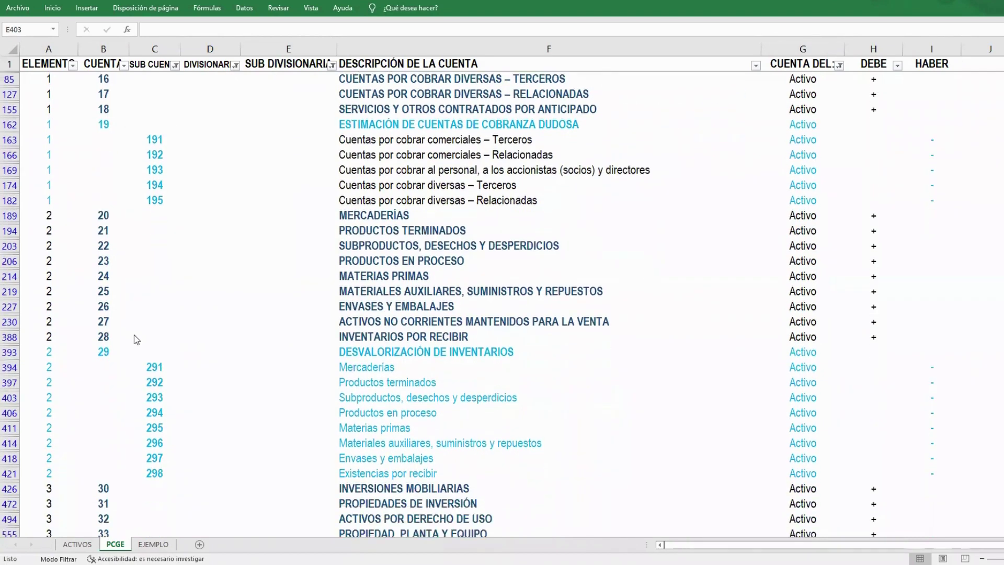
pyautogui.scroll(-1, 134, 339)
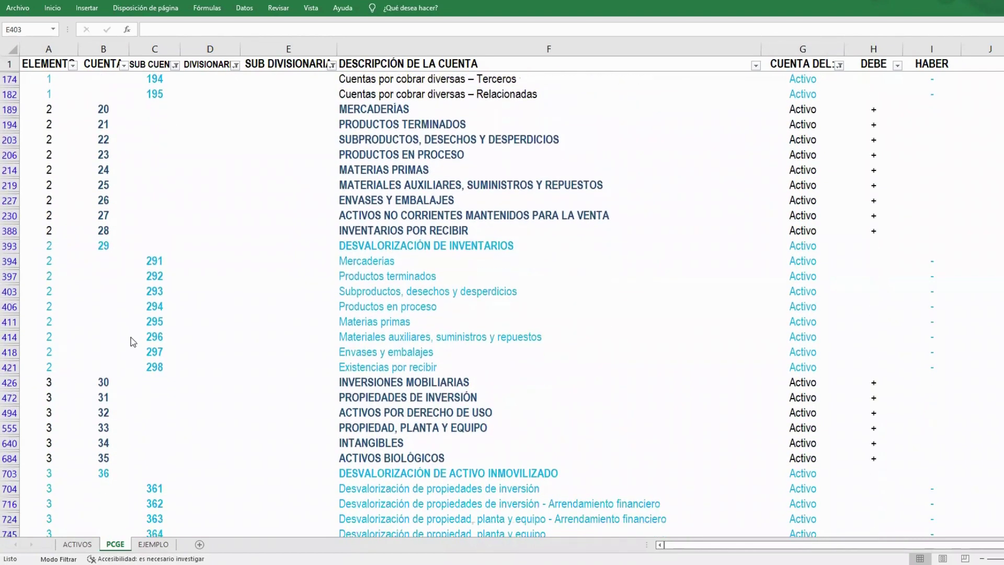
pyautogui.scroll(-1, 133, 342)
pyautogui.scroll(-1, 133, 342)
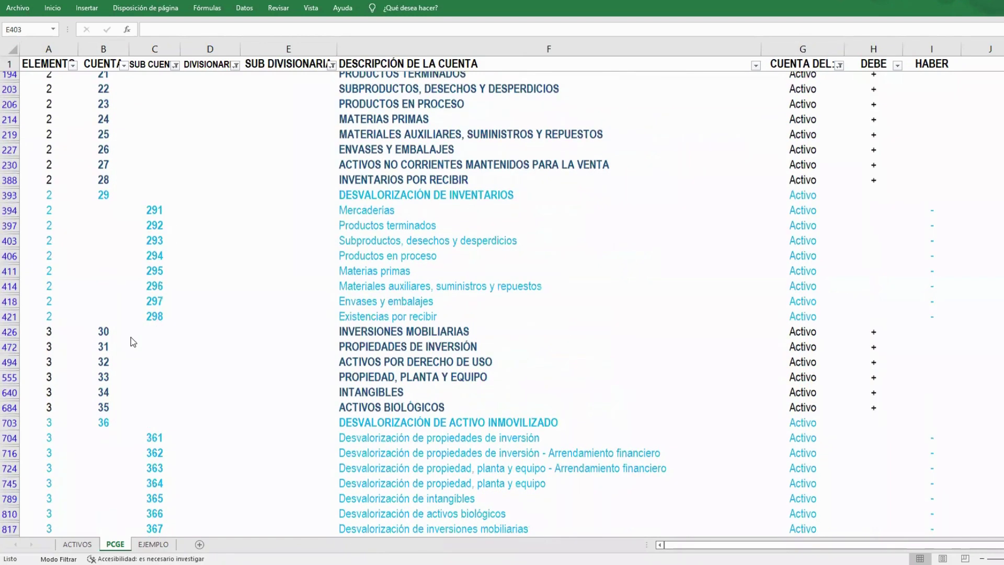
pyautogui.scroll(-2, 133, 342)
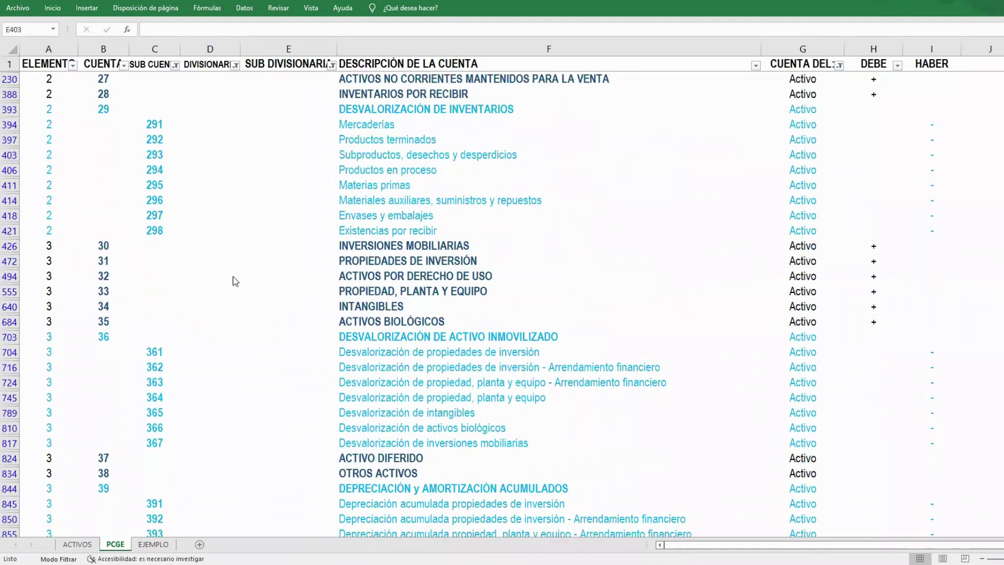
pyautogui.scroll(5, 236, 123)
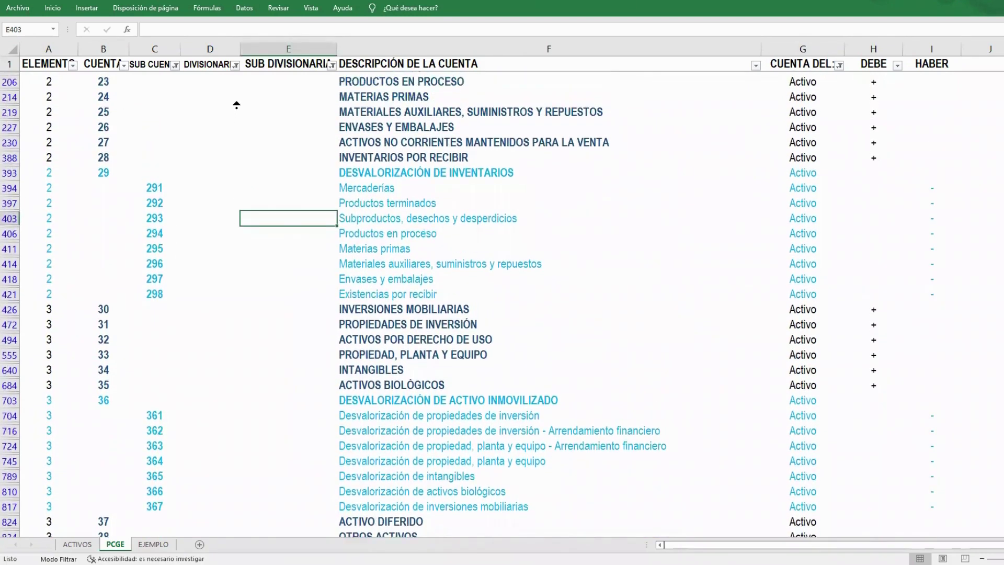
# Examine the SUB CUENTA column and the blocks of accounts 19, 29, 36 and 39 with their negative subaccounts.
pyautogui.click(149, 47)
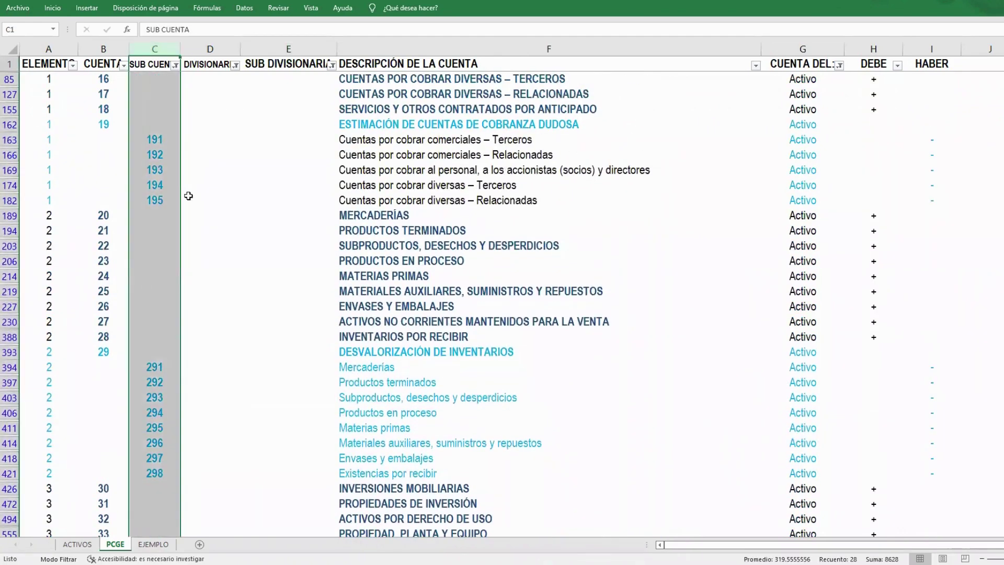
pyautogui.moveTo(97, 124); pyautogui.dragTo(912, 199)
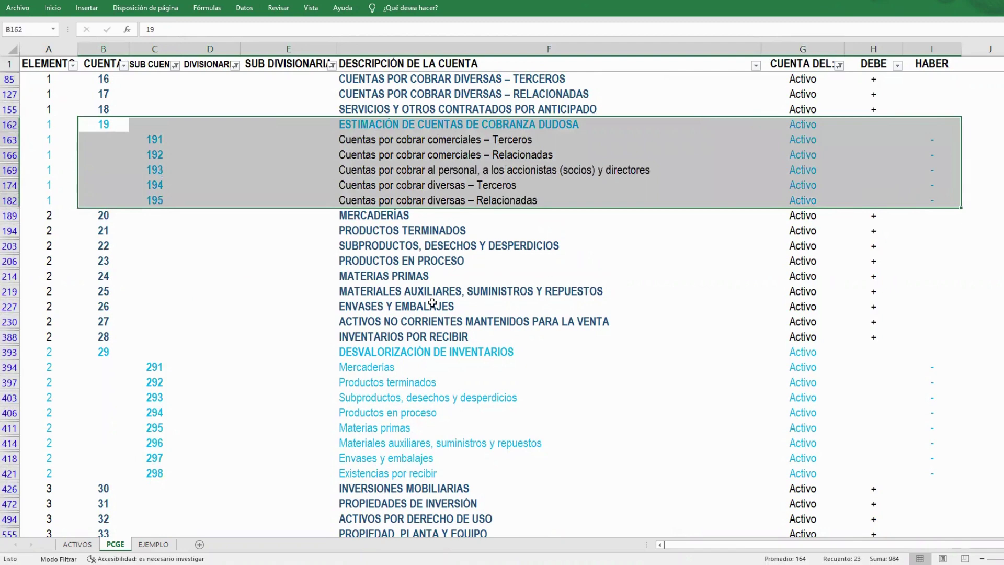
pyautogui.scroll(-1, 108, 311)
pyautogui.moveTo(104, 307); pyautogui.dragTo(916, 423)
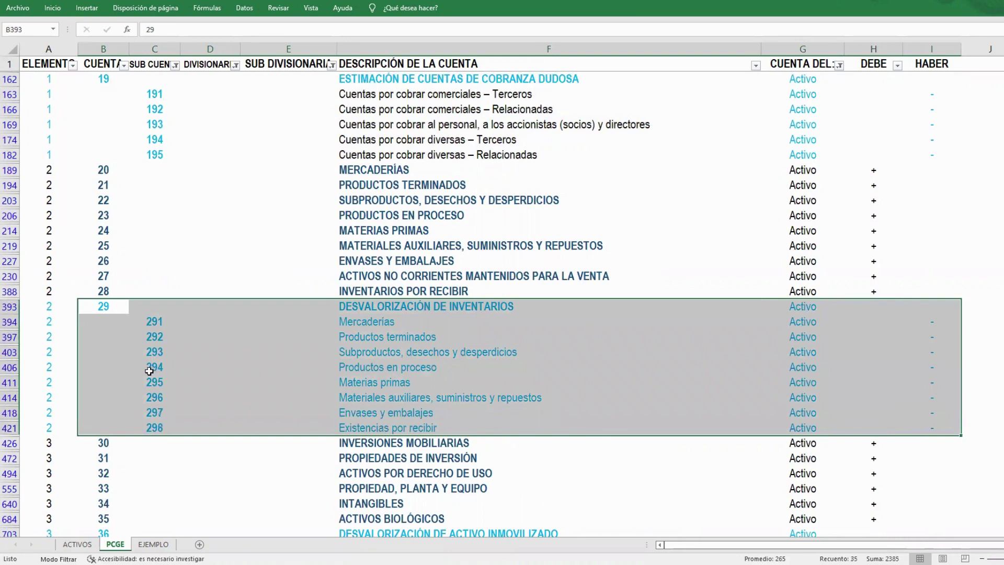
pyautogui.scroll(-8, 113, 181)
pyautogui.moveTo(115, 183); pyautogui.dragTo(935, 295)
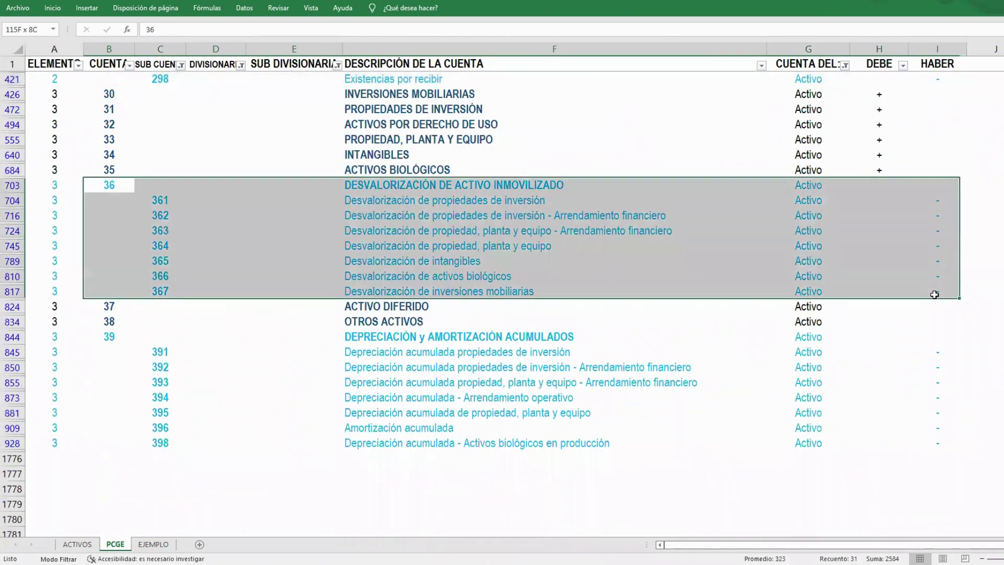
pyautogui.moveTo(109, 340); pyautogui.dragTo(936, 442)
pyautogui.scroll(10, 441, 347)
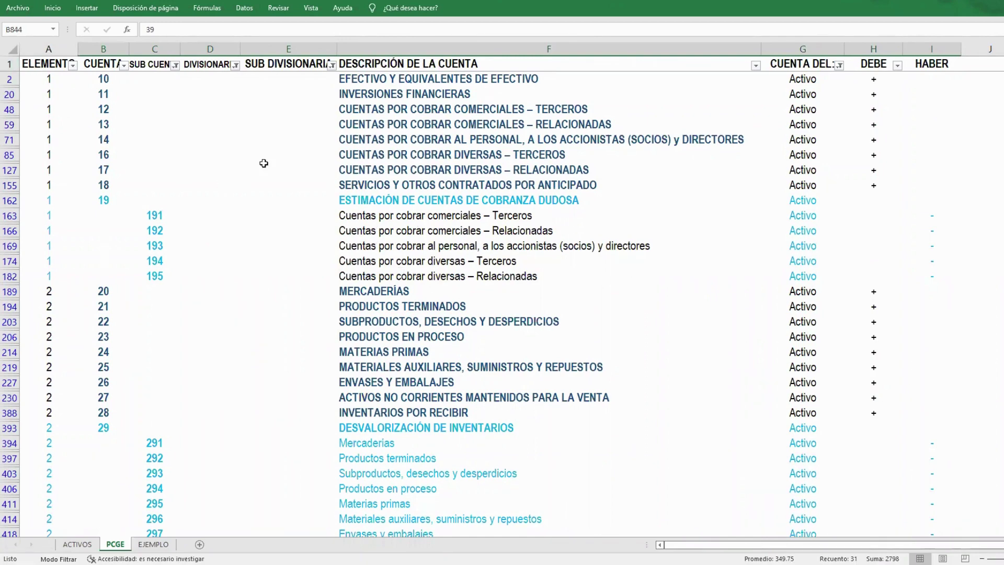
# Change the font colour of the descriptions of subaccounts 191 to 195 to light blue.
pyautogui.moveTo(368, 217); pyautogui.dragTo(369, 272)
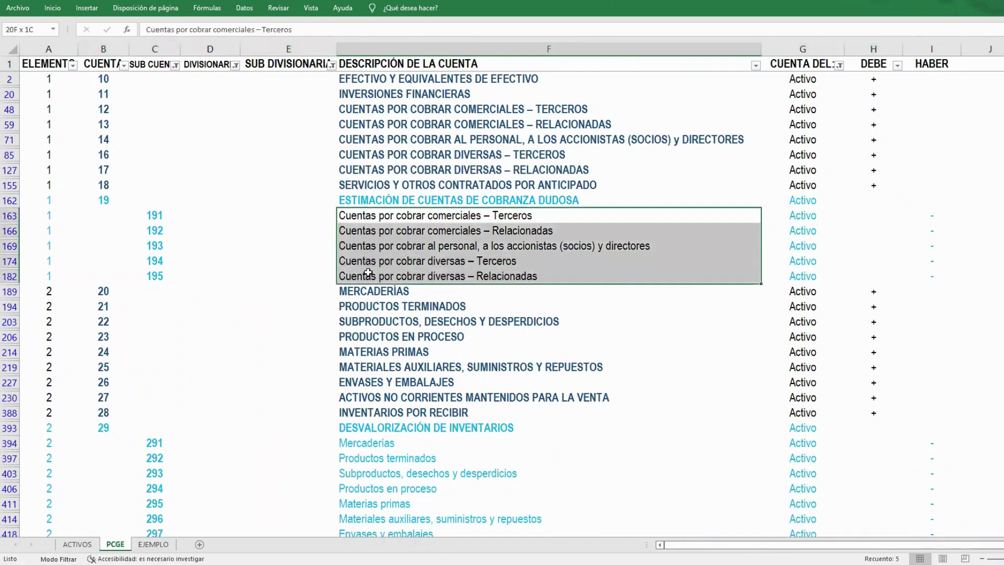
pyautogui.click(52, 7)
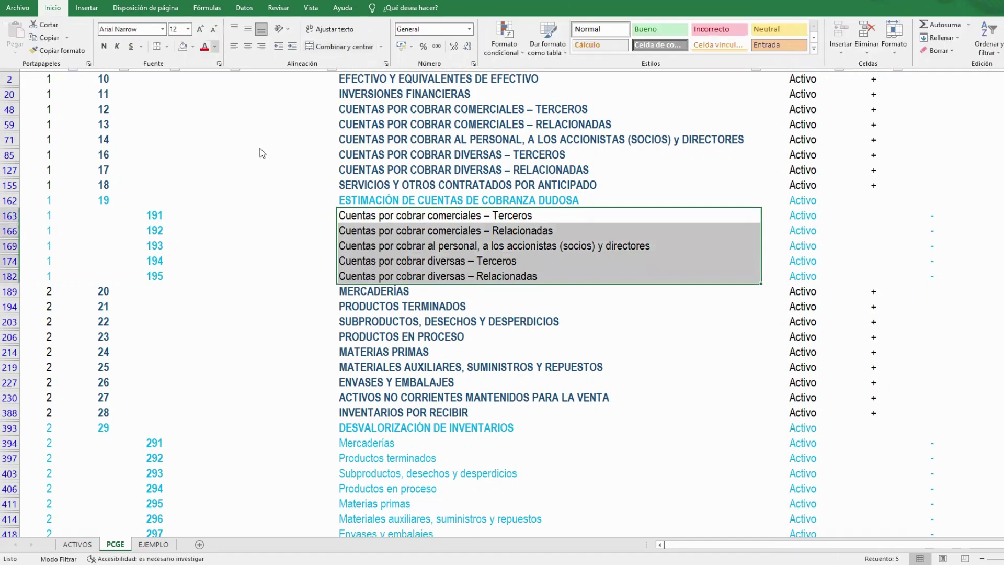
pyautogui.click(496, 171)
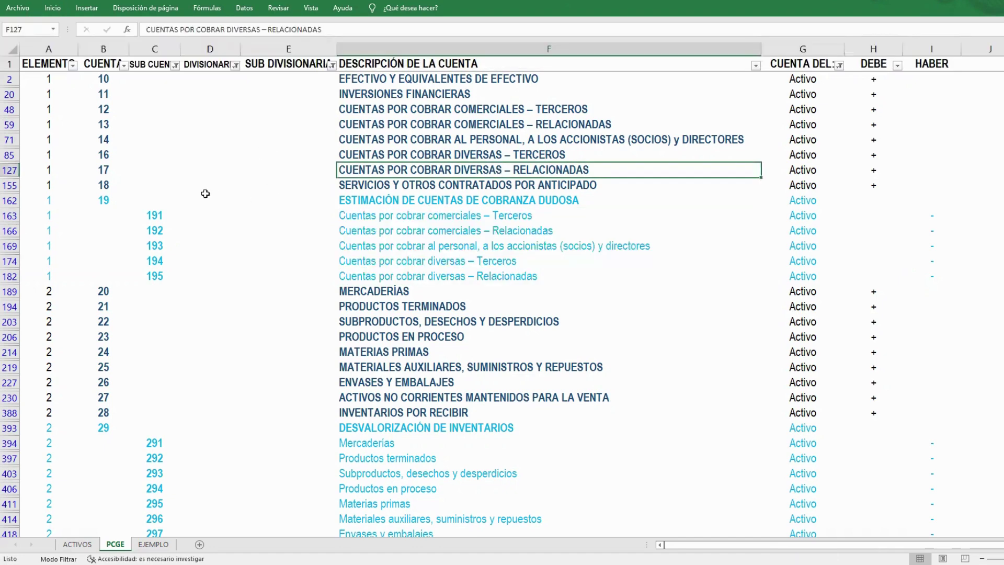
pyautogui.moveTo(159, 218); pyautogui.dragTo(158, 273)
pyautogui.moveTo(103, 200); pyautogui.dragTo(441, 278)
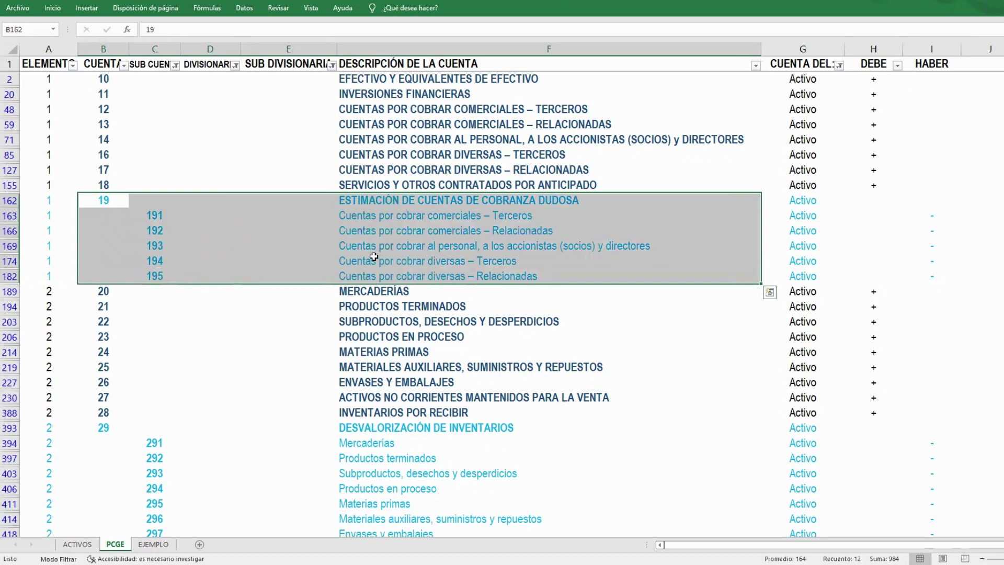
pyautogui.click(53, 8)
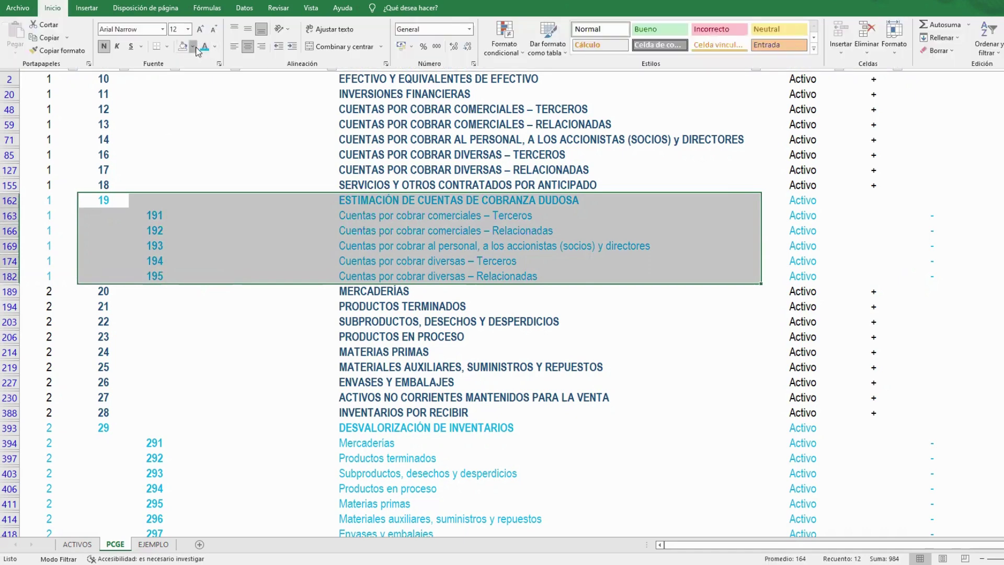
pyautogui.click(193, 46)
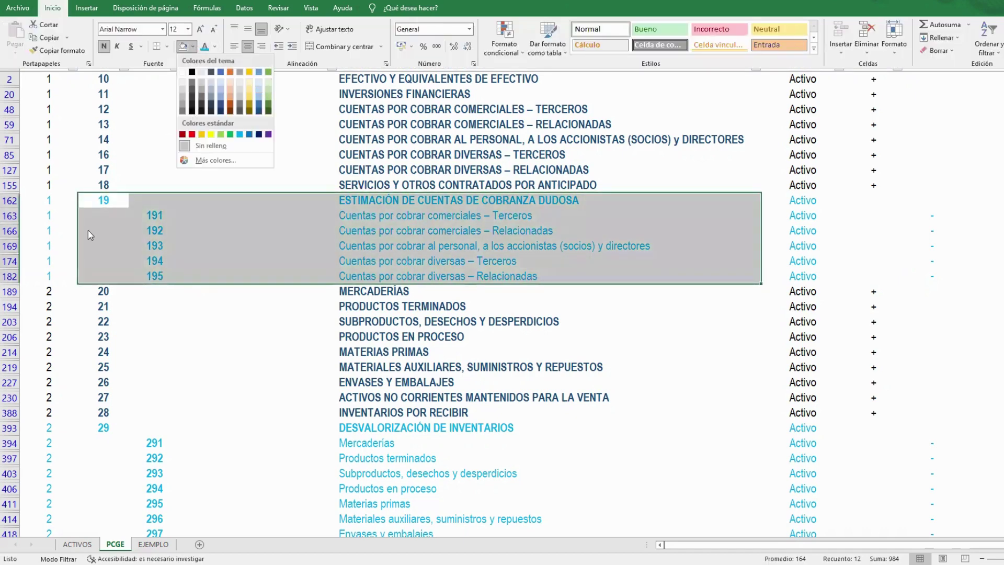
pyautogui.press('Escape')
# Fill the rows of account 12 and subaccount 191 with light green from the CUENTA column to the HABER column.
pyautogui.moveTo(93, 107); pyautogui.dragTo(923, 110)
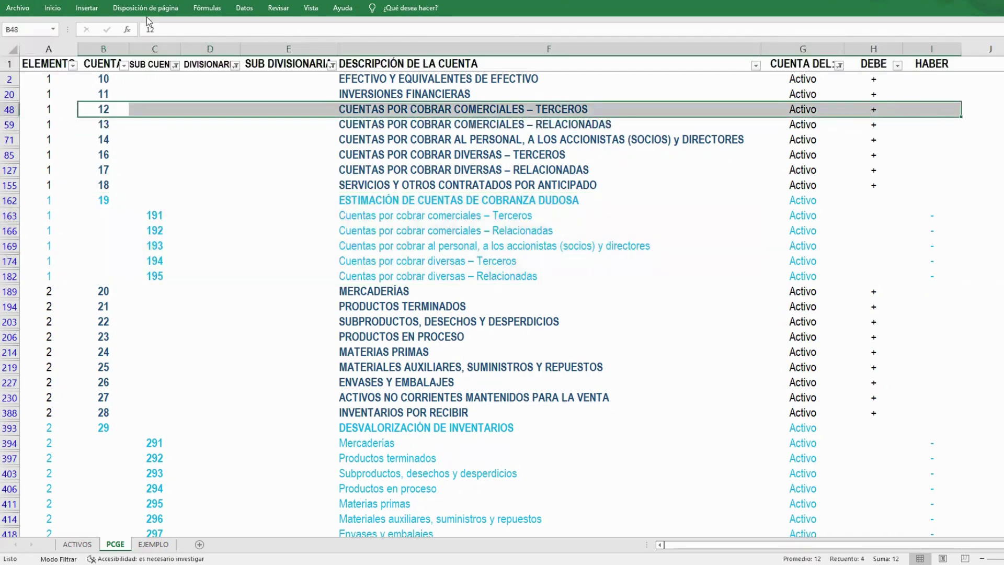
pyautogui.click(51, 10)
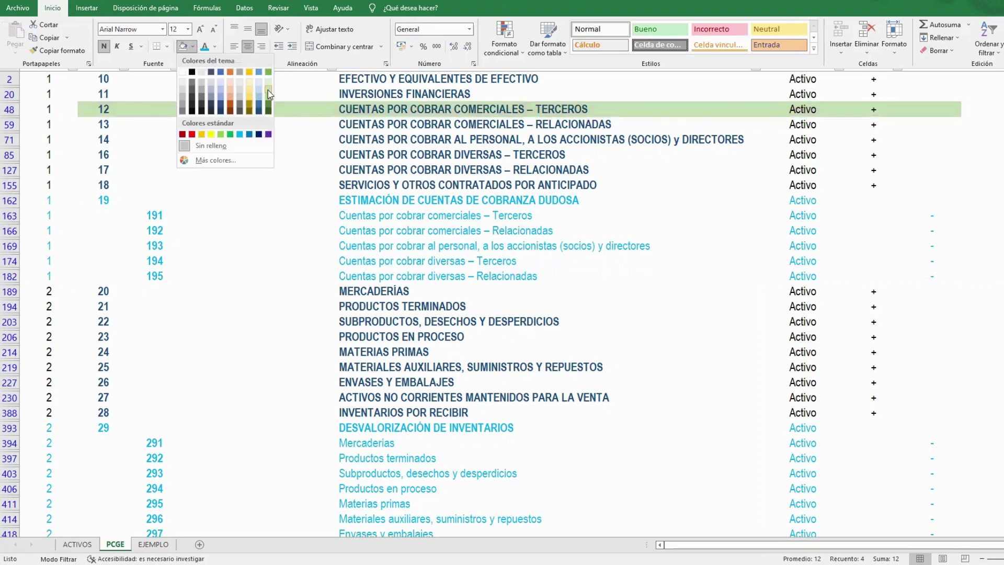
pyautogui.click(268, 90)
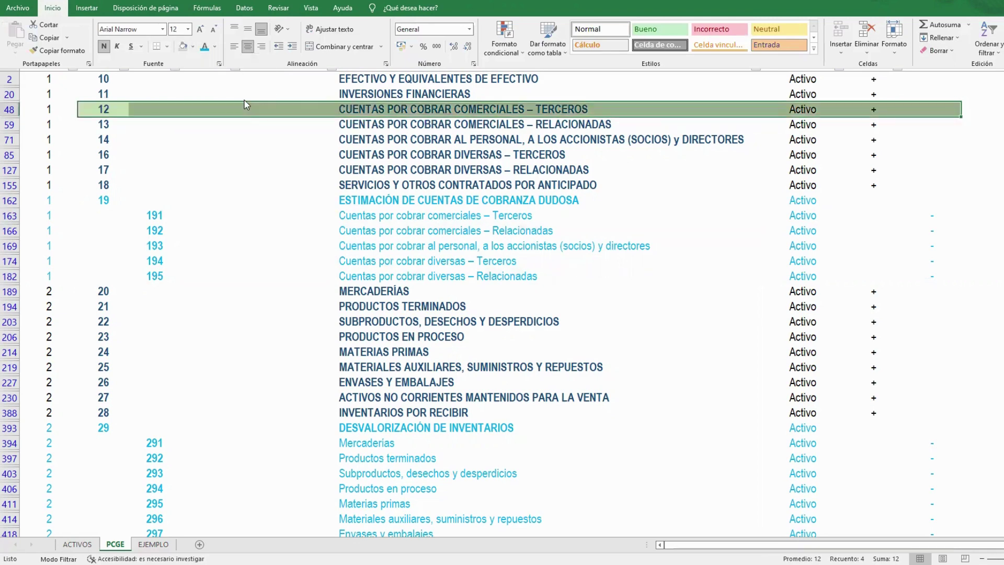
pyautogui.click(206, 221)
pyautogui.moveTo(89, 215); pyautogui.dragTo(927, 220)
pyautogui.press('F4')
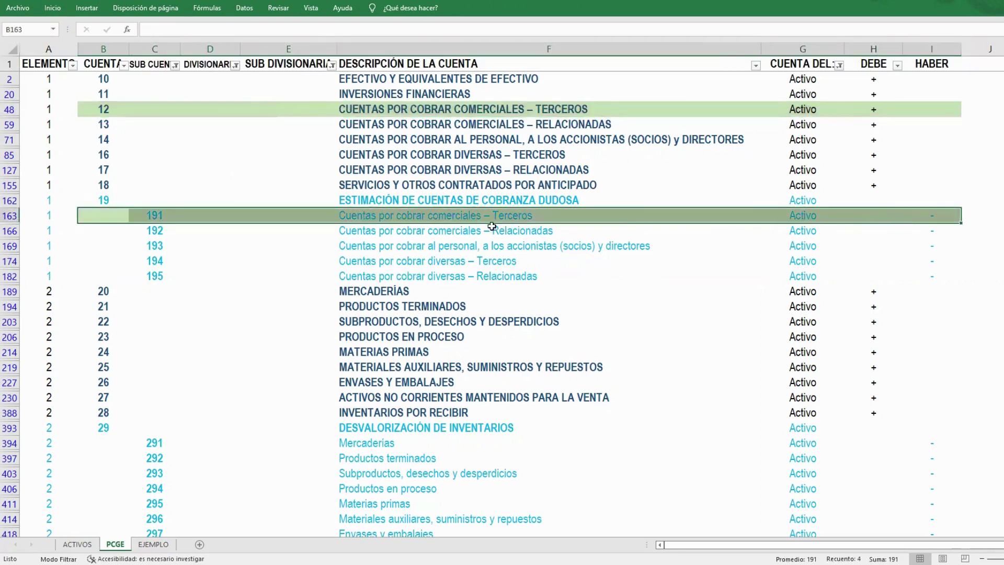
pyautogui.click(471, 215)
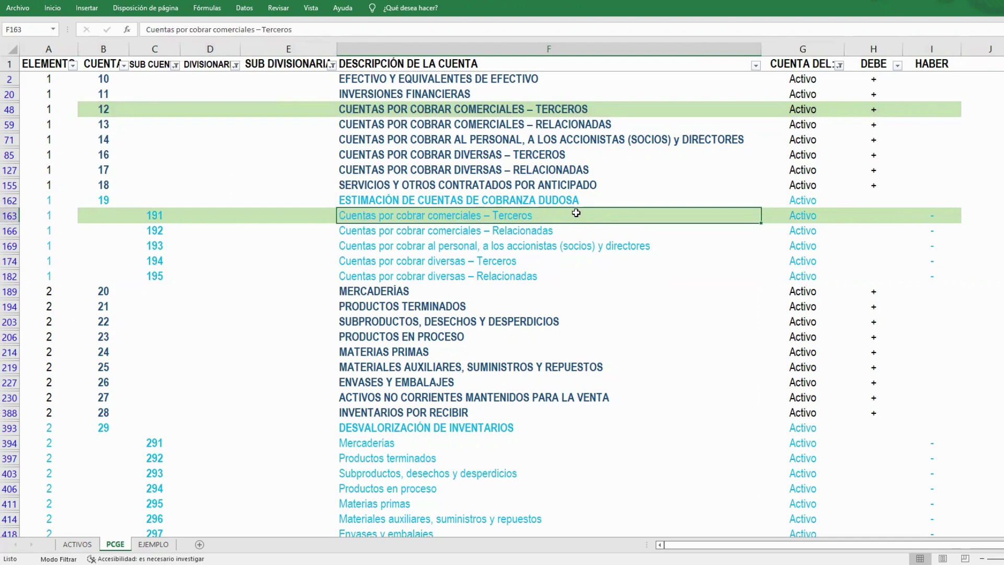
pyautogui.moveTo(92, 217); pyautogui.dragTo(949, 217)
pyautogui.moveTo(97, 109); pyautogui.dragTo(968, 126)
# Fill the rows of subaccount 192 and account 13 with light gold from the CUENTA column to the HABER column.
pyautogui.moveTo(88, 225); pyautogui.dragTo(936, 224)
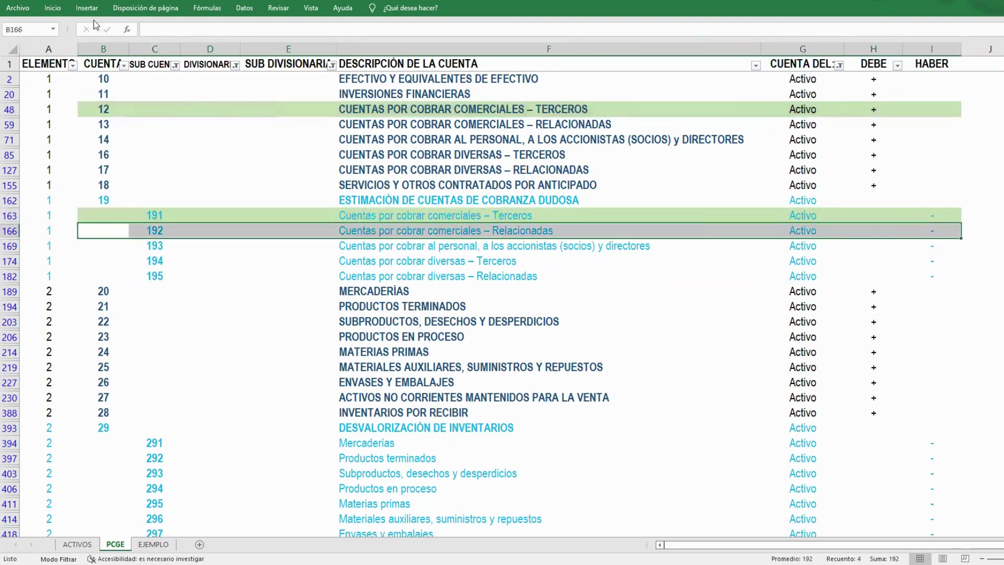
pyautogui.click(53, 8)
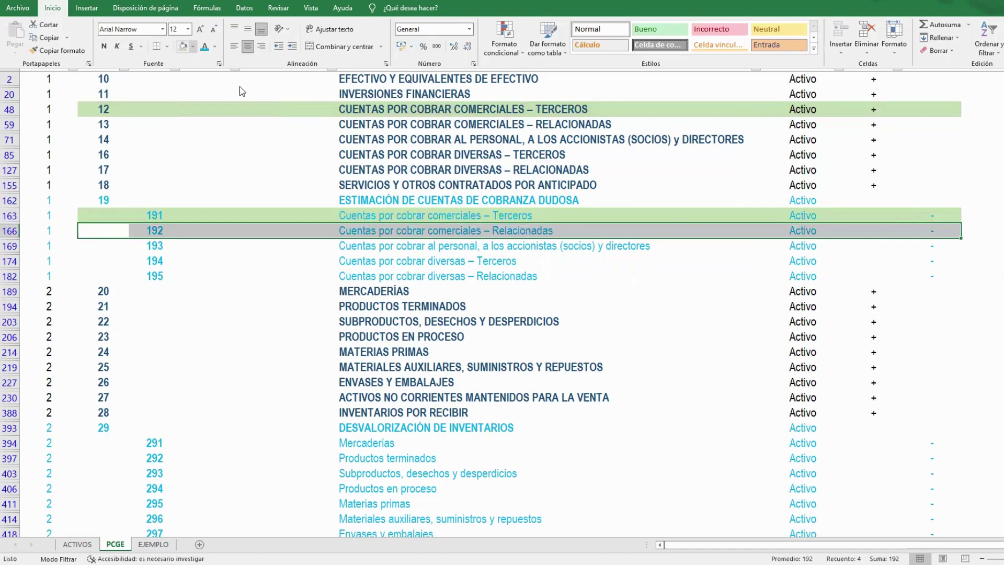
pyautogui.click(193, 46)
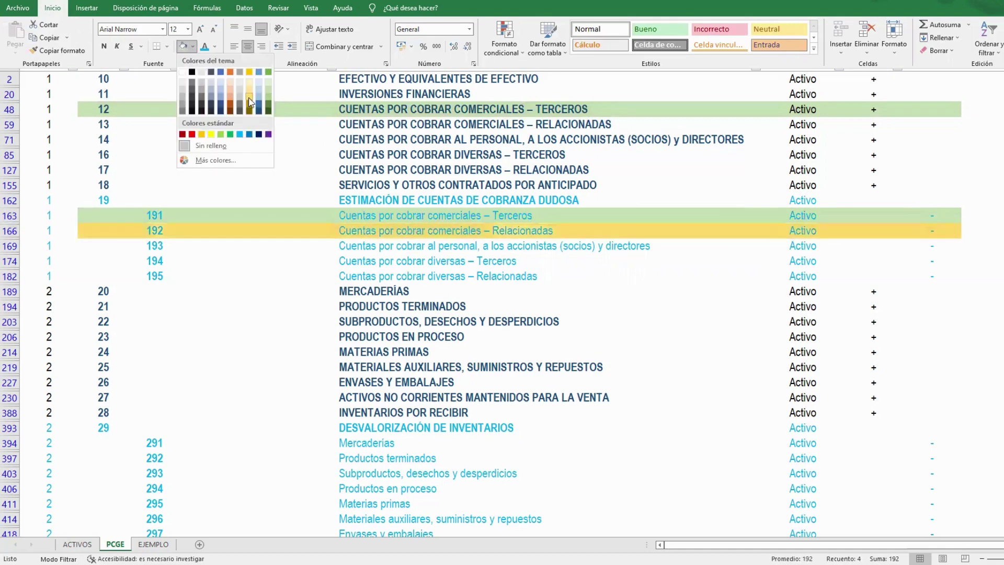
pyautogui.click(294, 168)
pyautogui.click(292, 173)
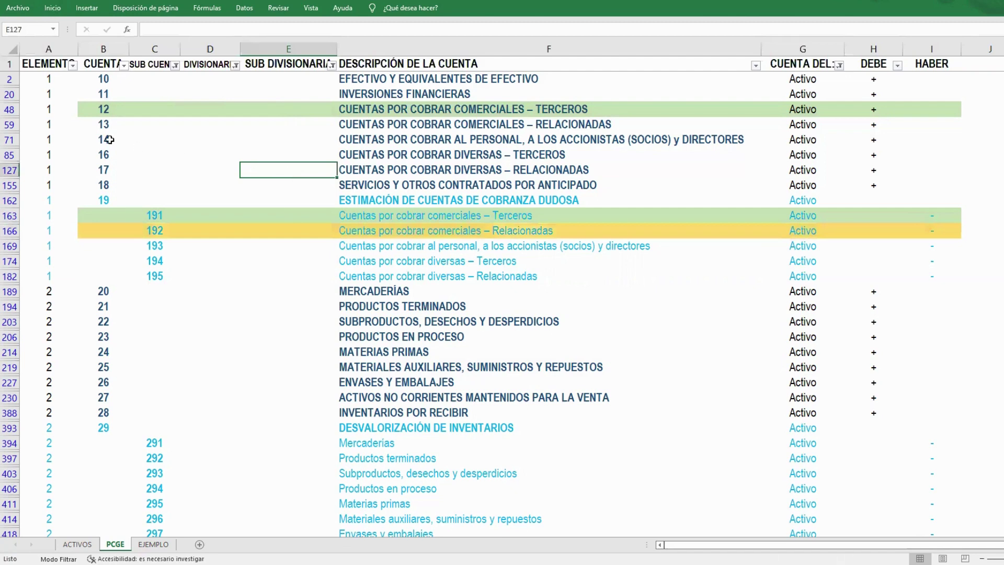
pyautogui.moveTo(101, 126); pyautogui.dragTo(918, 127)
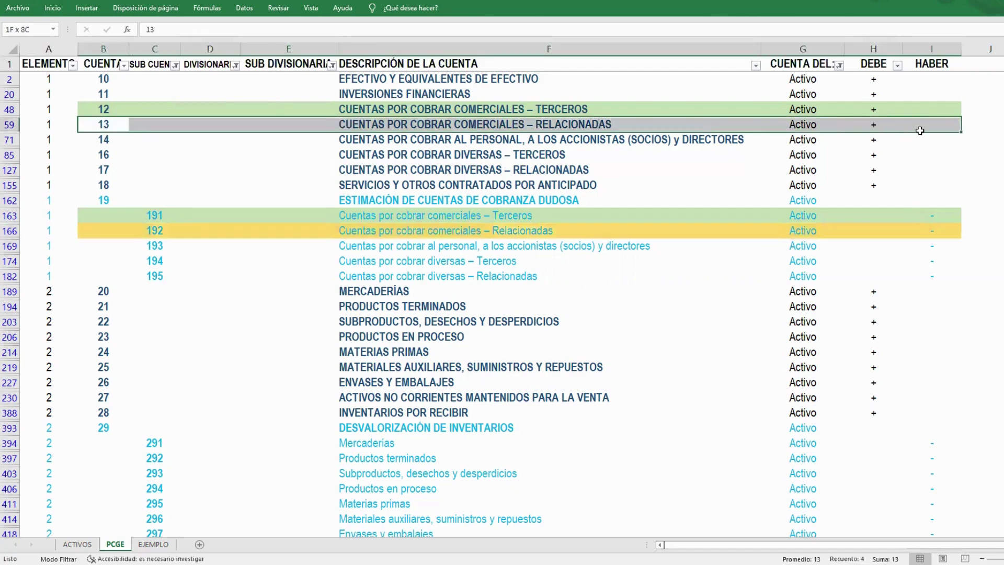
pyautogui.press('F4')
pyautogui.click(651, 187)
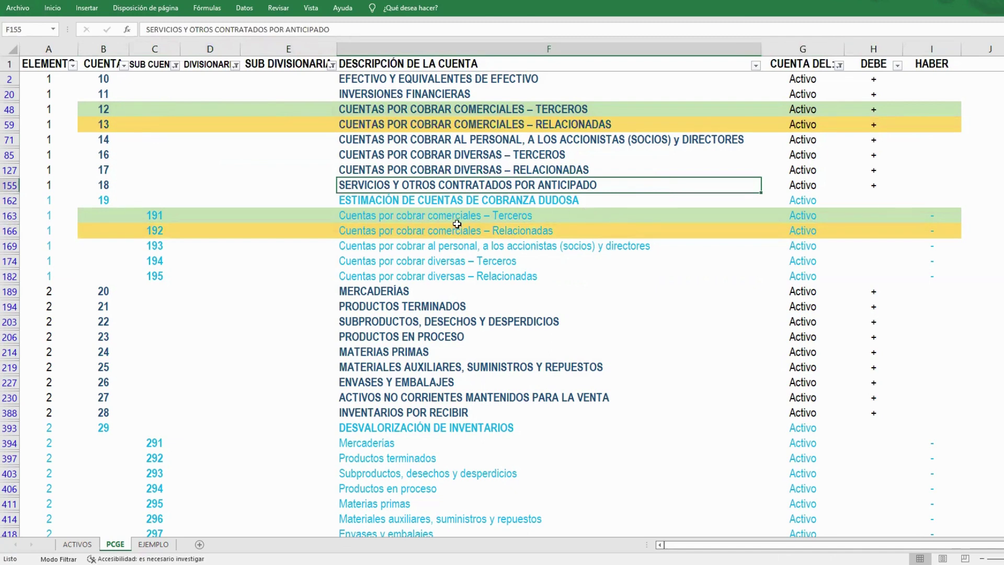
# Fill the rows of account 14 and subaccount 193 with light blue from CUENTA to HABER, and make subaccount 193's description black.
pyautogui.click(74, 246)
pyautogui.moveTo(94, 139); pyautogui.dragTo(909, 140)
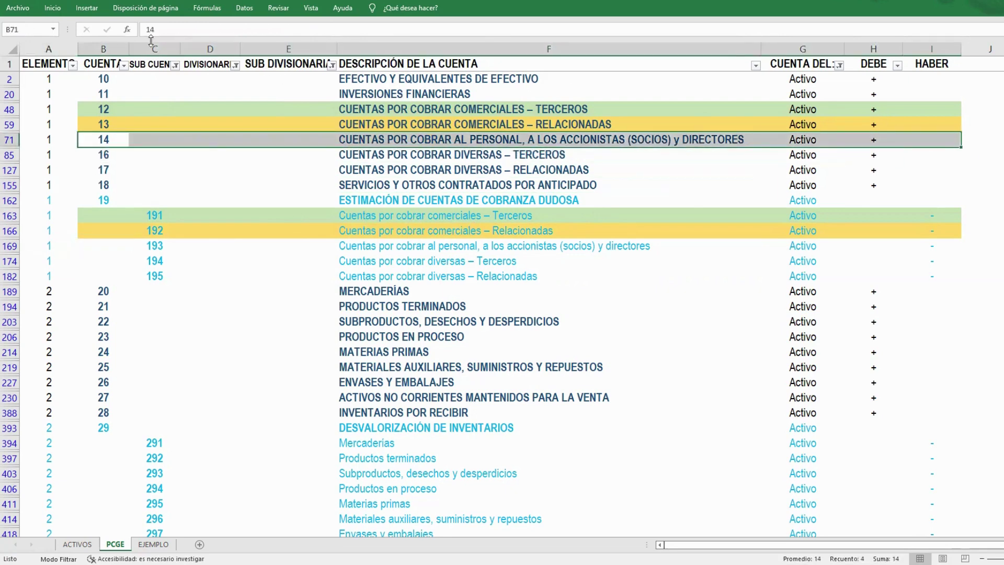
pyautogui.click(57, 9)
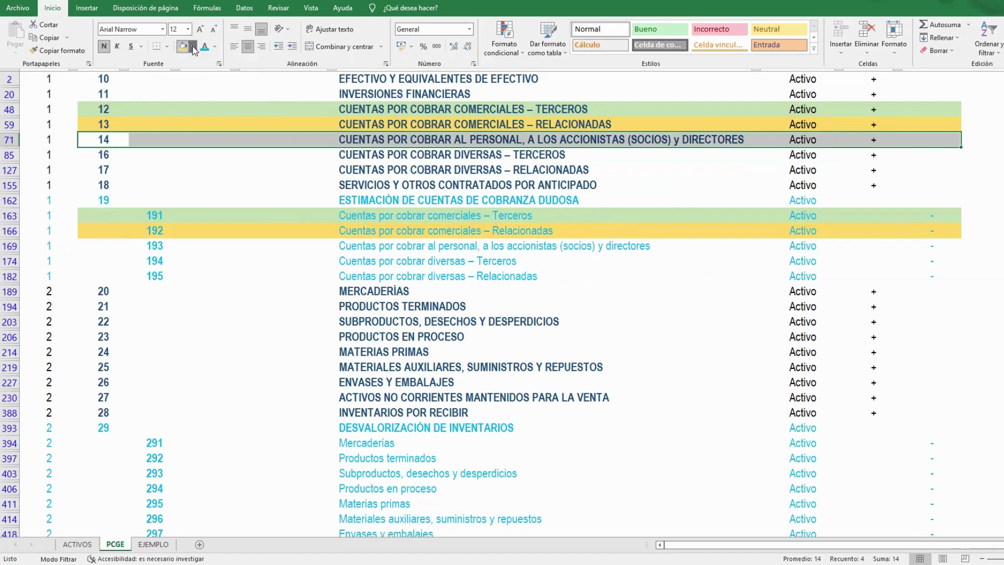
pyautogui.click(193, 46)
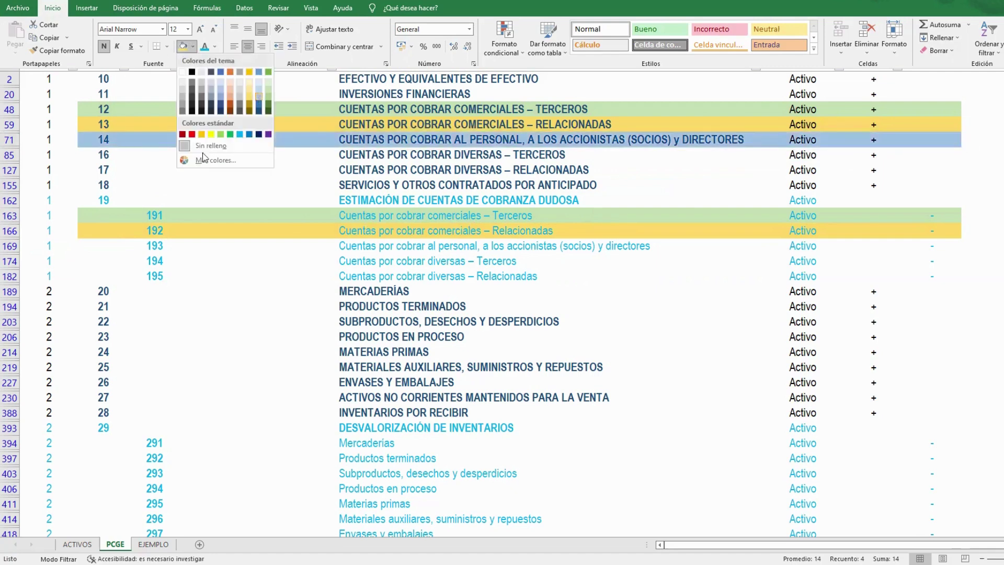
pyautogui.click(116, 255)
pyautogui.click(115, 250)
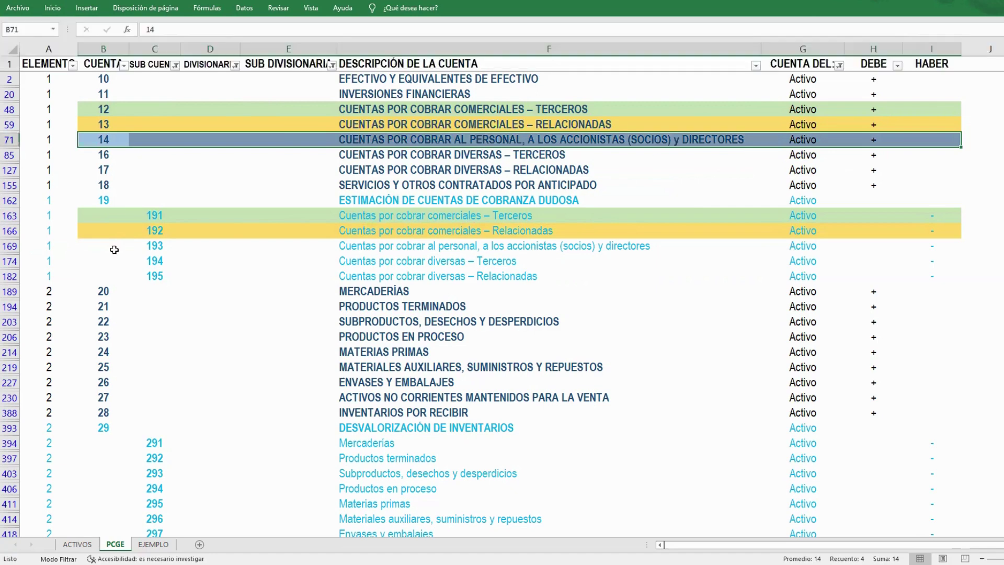
pyautogui.moveTo(115, 249); pyautogui.dragTo(927, 250)
pyautogui.press('F4')
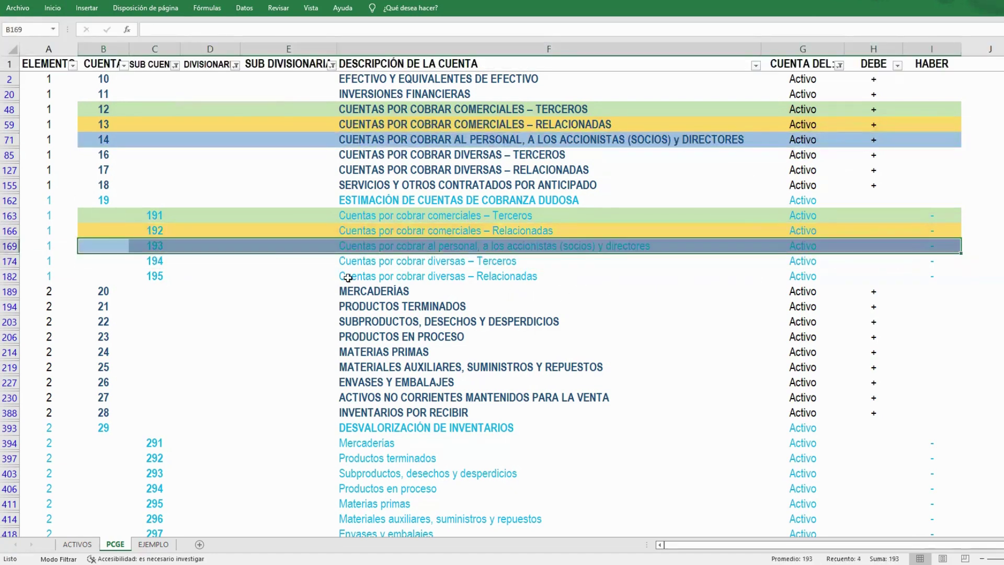
pyautogui.click(351, 258)
pyautogui.click(376, 249)
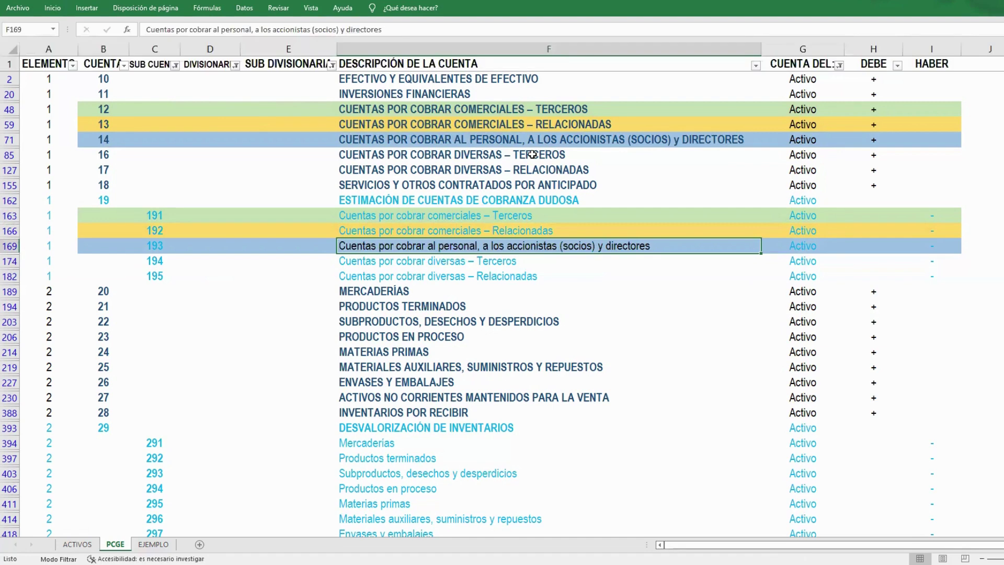
# Fill the rows of account 16 and subaccount 194 with light orange from the CUENTA column to the HABER column.
pyautogui.moveTo(126, 155); pyautogui.dragTo(938, 154)
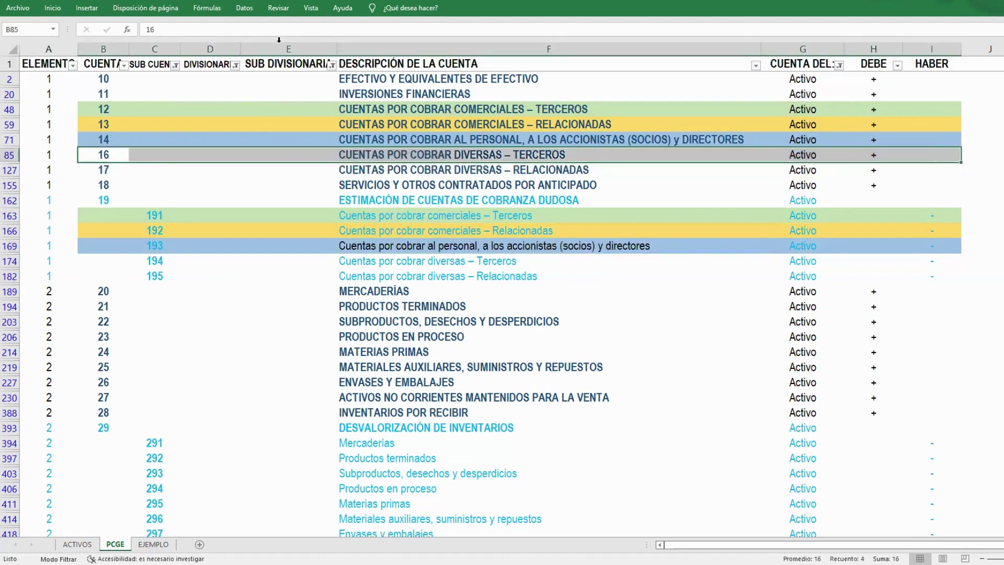
pyautogui.click(55, 9)
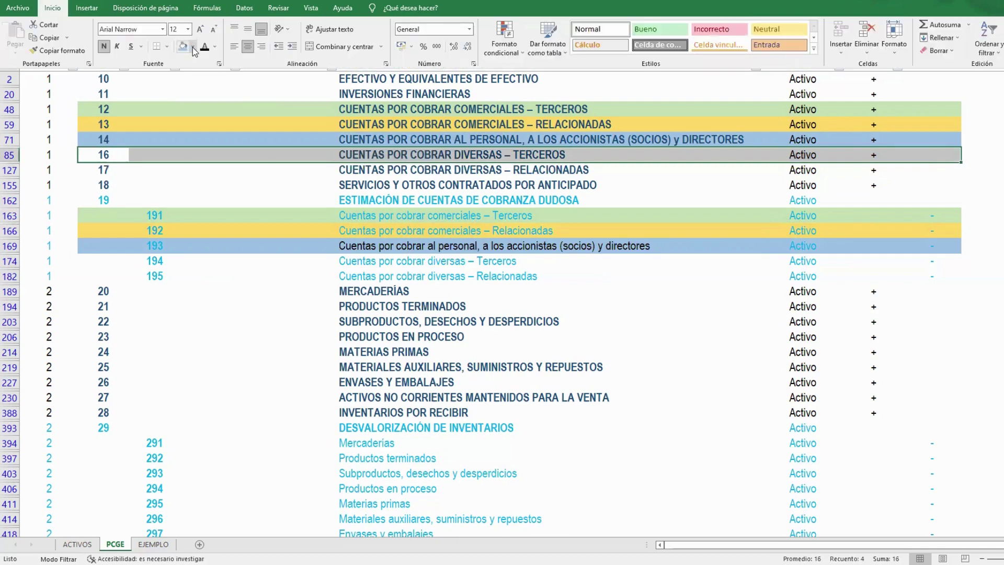
pyautogui.click(193, 46)
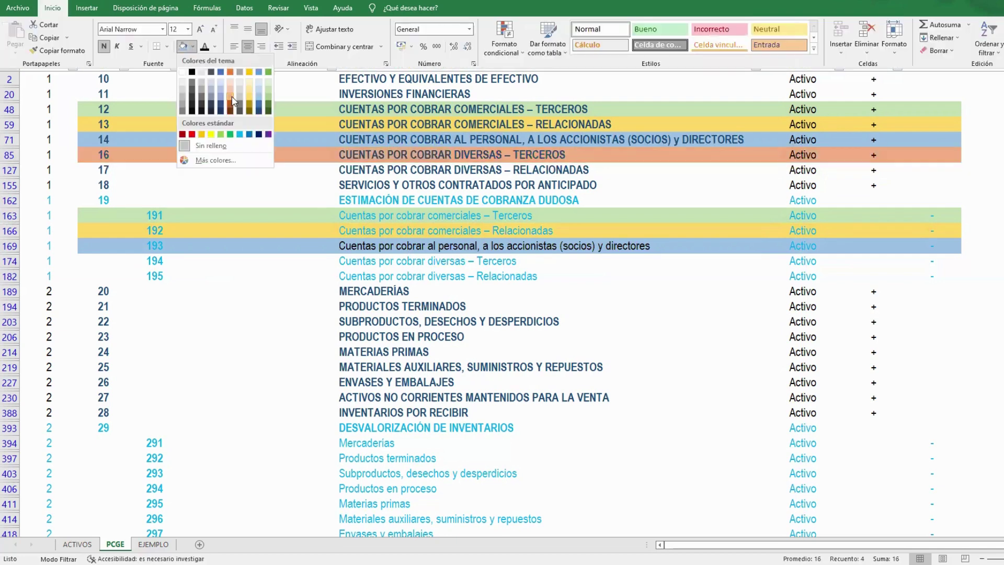
pyautogui.click(171, 271)
pyautogui.moveTo(96, 260); pyautogui.dragTo(920, 261)
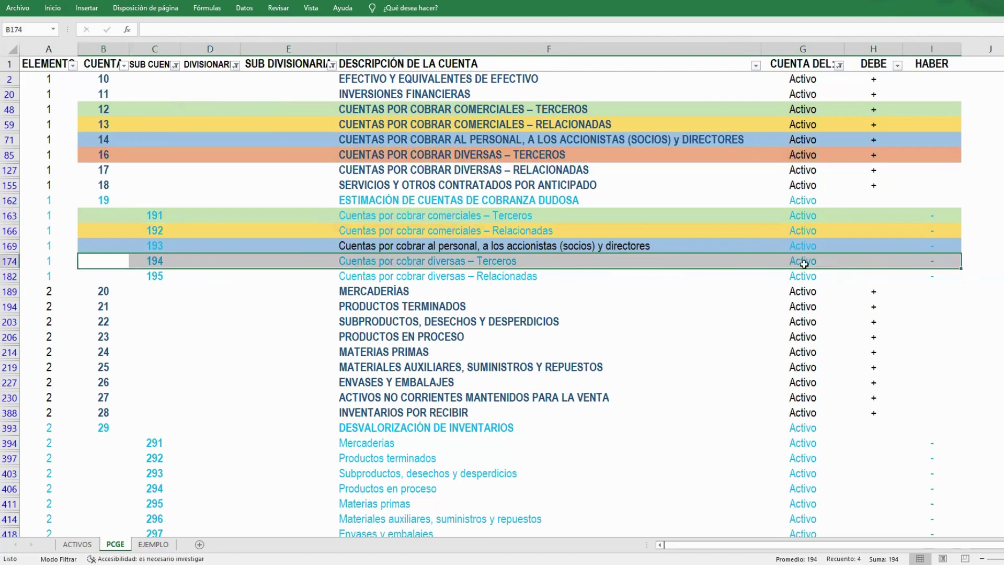
pyautogui.press('F4')
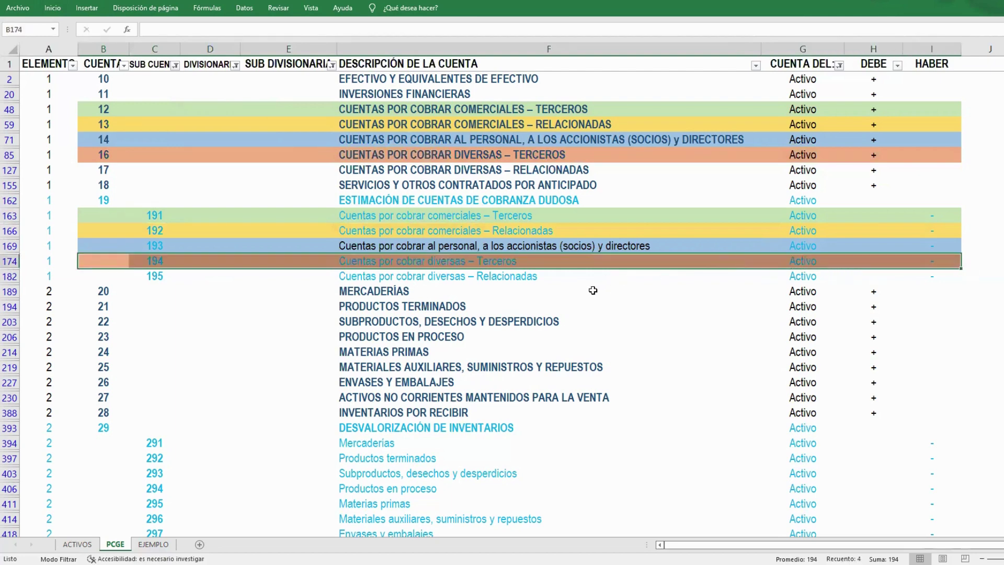
# Change the font colour of subaccount 194's description to black.
pyautogui.click(389, 258)
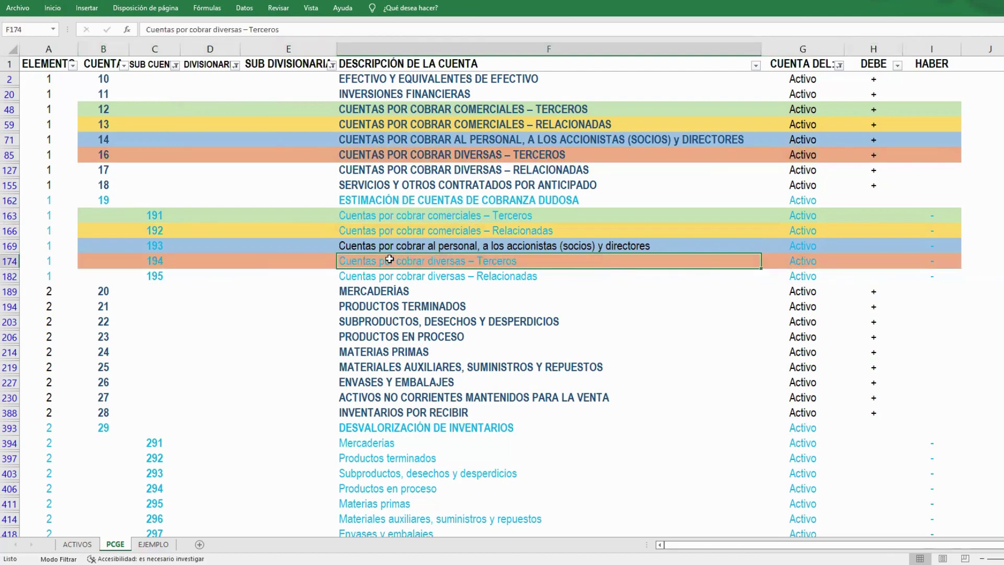
pyautogui.click(51, 9)
pyautogui.click(205, 46)
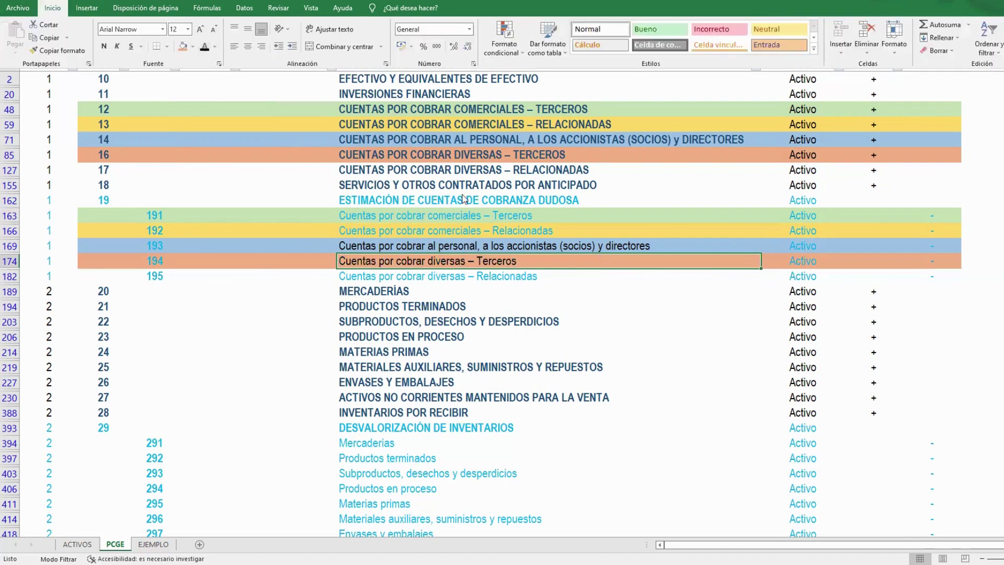
pyautogui.click(462, 196)
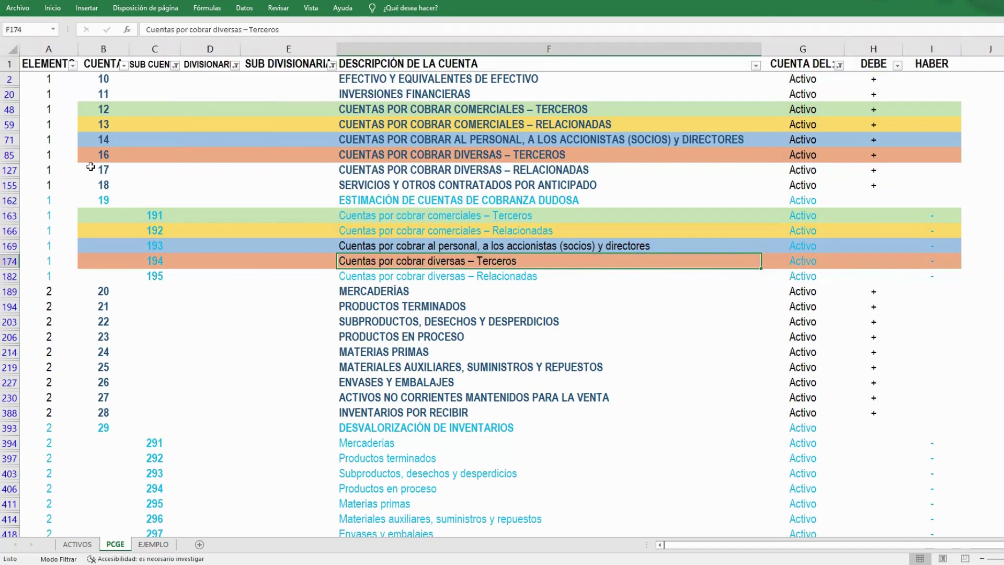
# Fill the rows of account 17 and subaccount 195 with grey from the CUENTA column to the HABER column.
pyautogui.moveTo(91, 168); pyautogui.dragTo(928, 168)
pyautogui.click(56, 9)
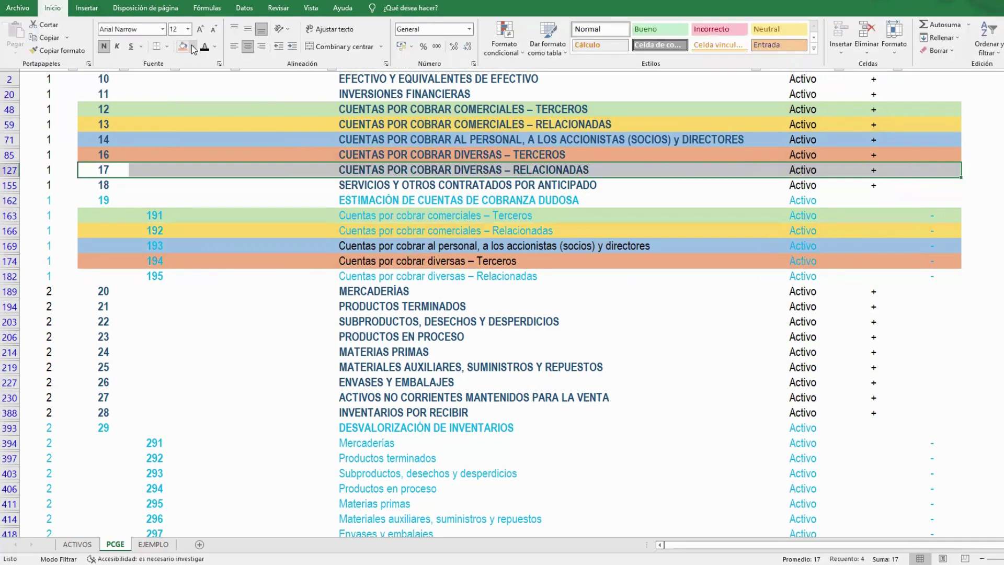
pyautogui.click(193, 46)
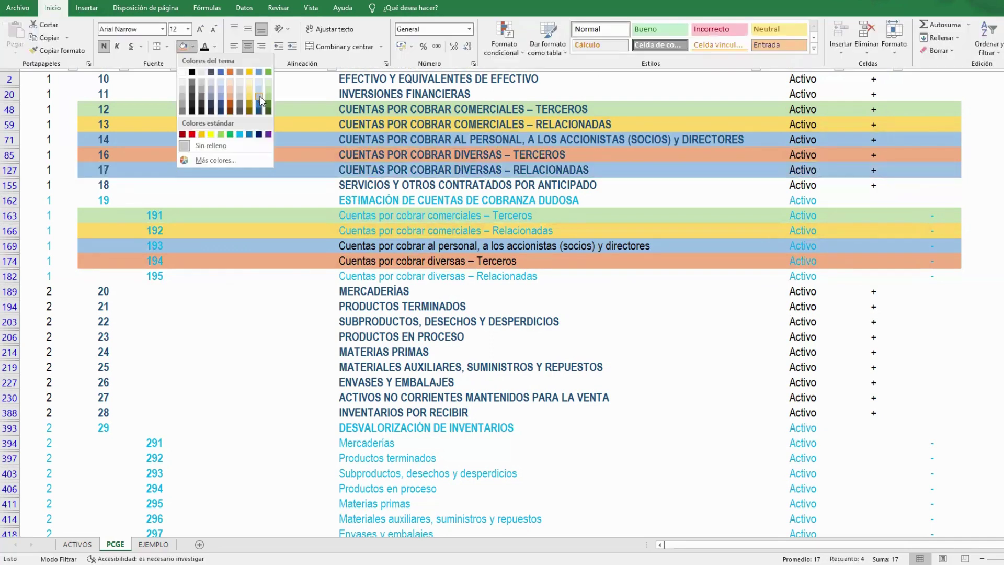
pyautogui.click(205, 92)
pyautogui.moveTo(102, 276); pyautogui.dragTo(929, 274)
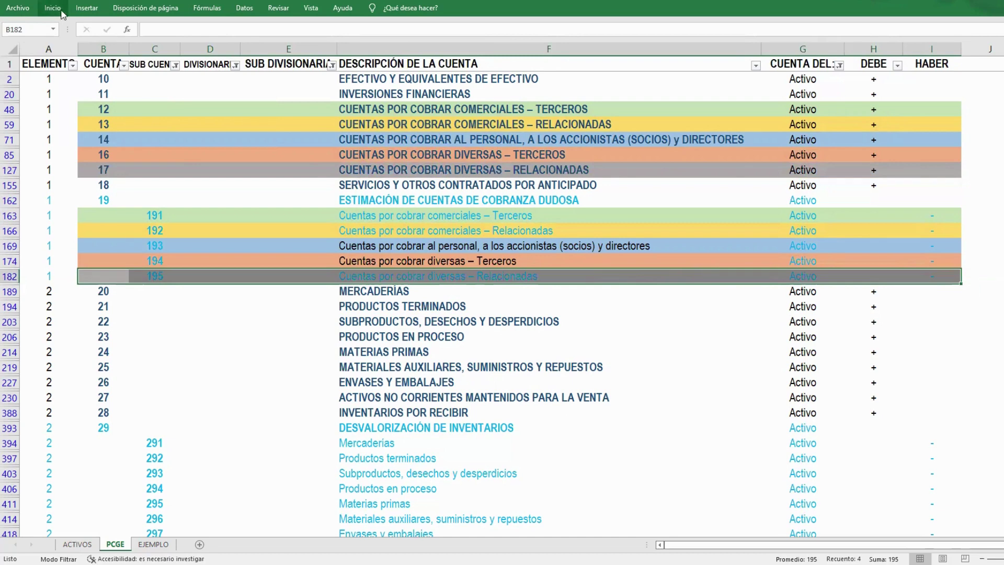
# Change the font colour of the codes 191 to 195 and the descriptions of subaccounts 191, 192 and 195 to black.
pyautogui.click(382, 278)
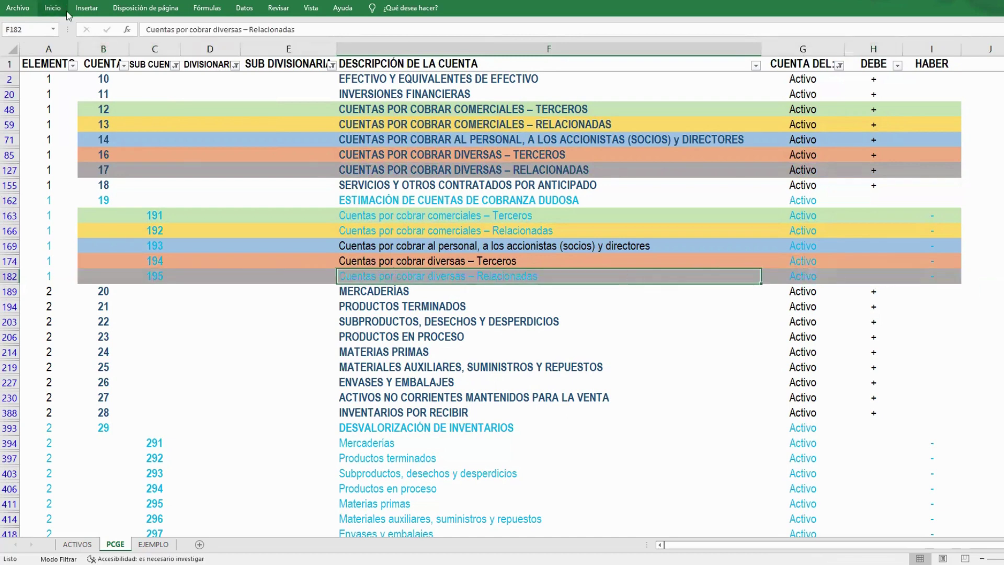
pyautogui.click(53, 8)
pyautogui.click(205, 46)
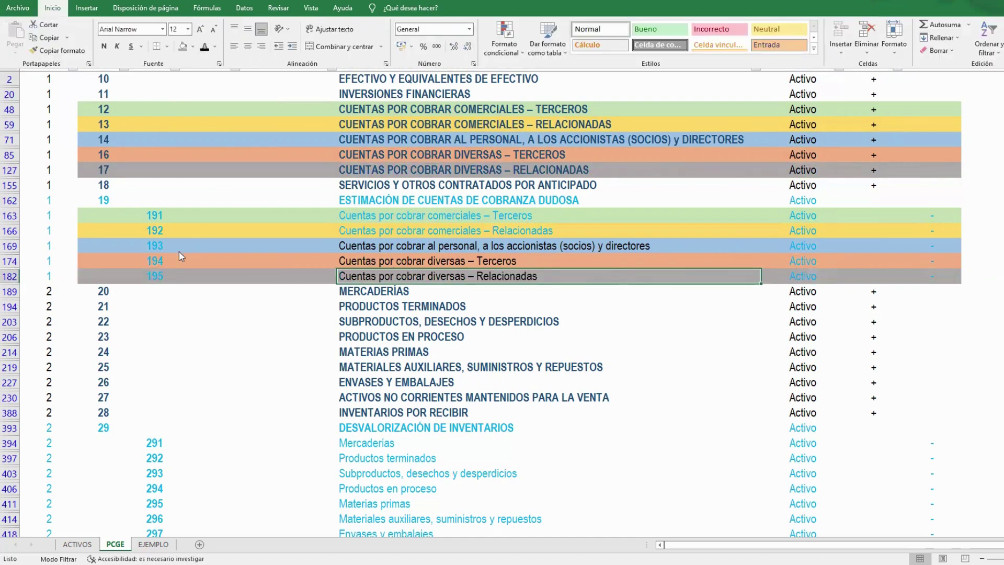
pyautogui.moveTo(154, 276); pyautogui.dragTo(154, 216)
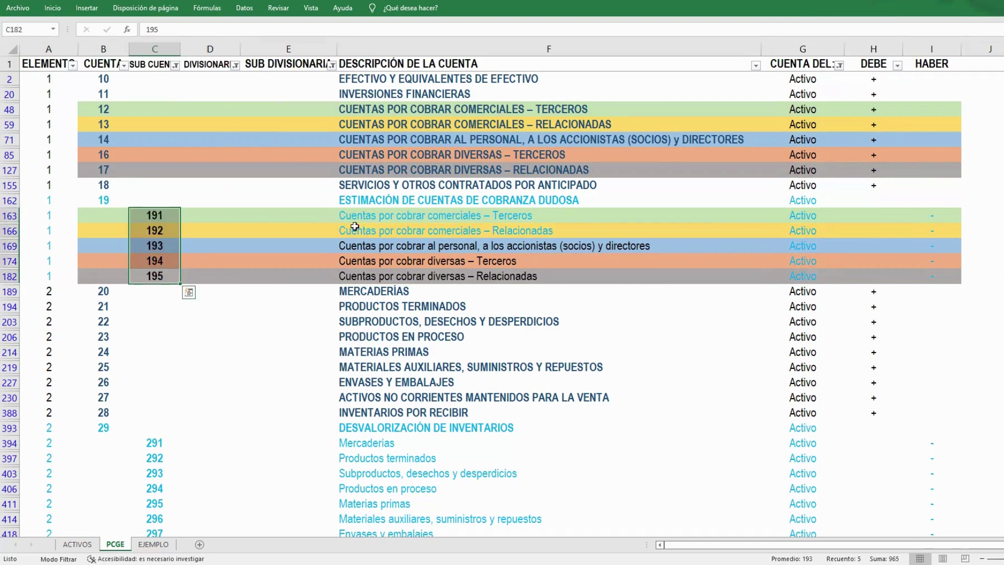
pyautogui.moveTo(361, 215); pyautogui.dragTo(410, 246)
pyautogui.press('F4')
pyautogui.click(668, 217)
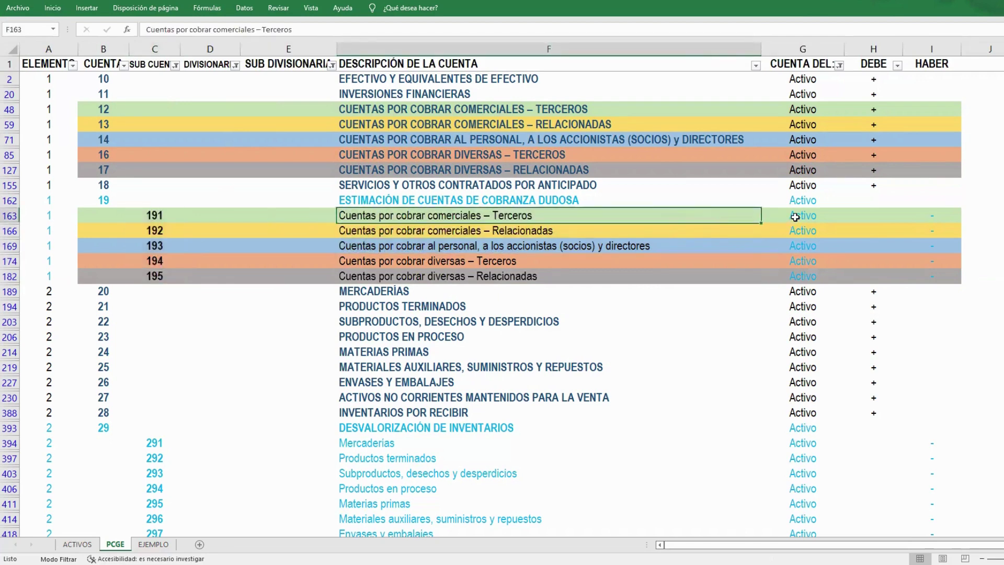
# Compare the coloured rows of accounts 12 to 17 with the matching rows of subaccounts 191 to 195.
pyautogui.moveTo(88, 108); pyautogui.dragTo(929, 168)
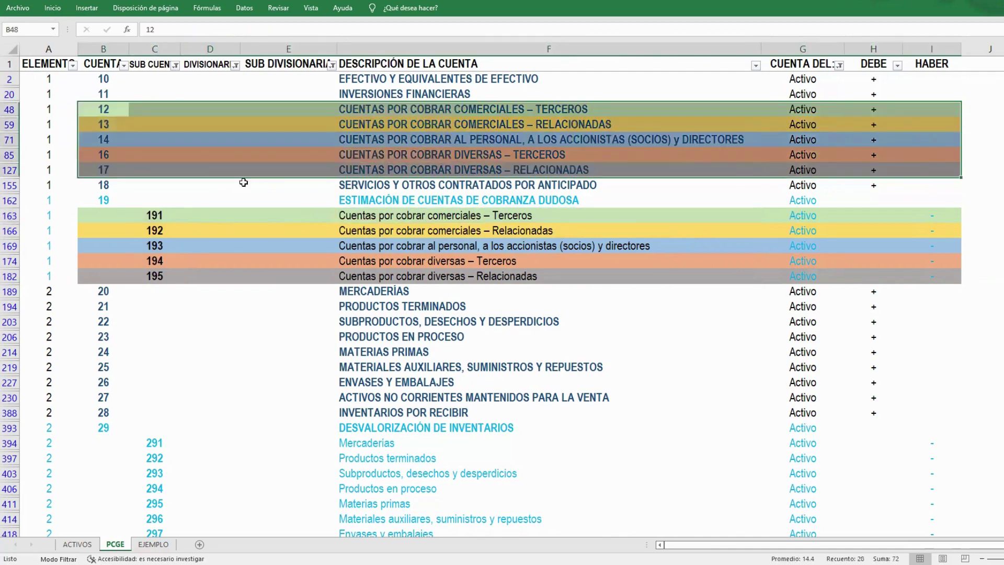
pyautogui.moveTo(95, 215); pyautogui.dragTo(913, 273)
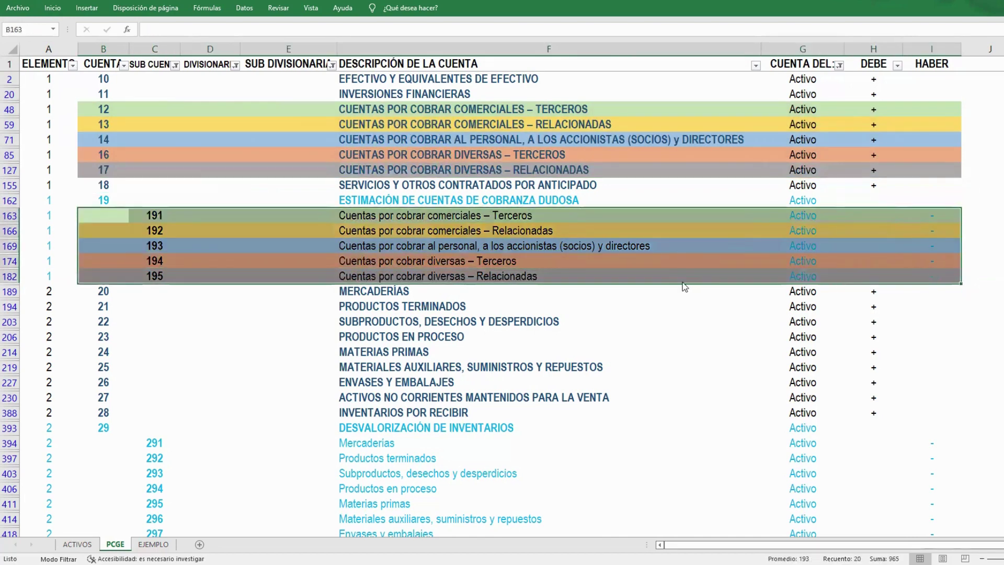
pyautogui.click(661, 273)
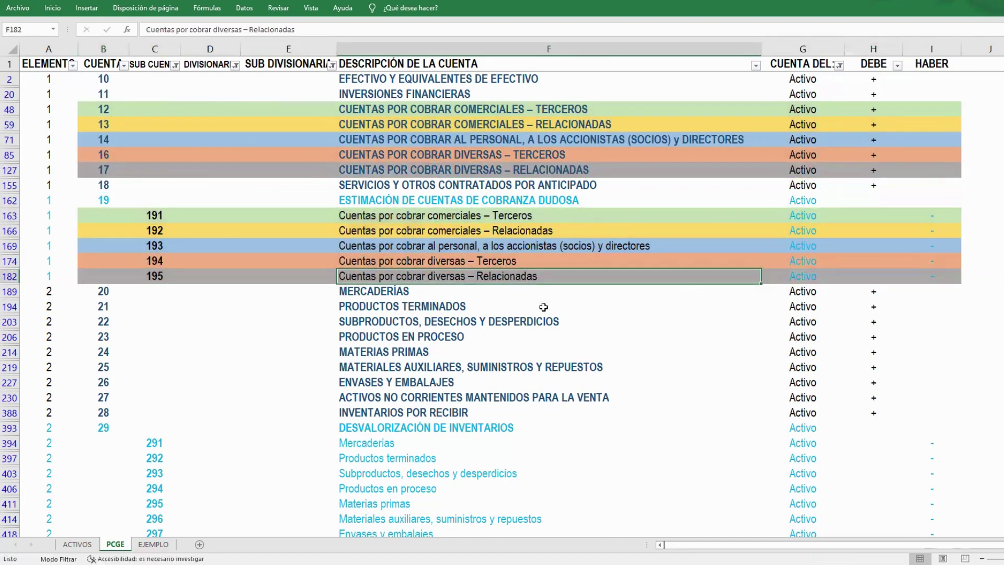
# Open the EJEMPLO sheet and examine the balances at 31 December 2021 and the net trade receivables row under DESARROLLO.
pyautogui.click(153, 546)
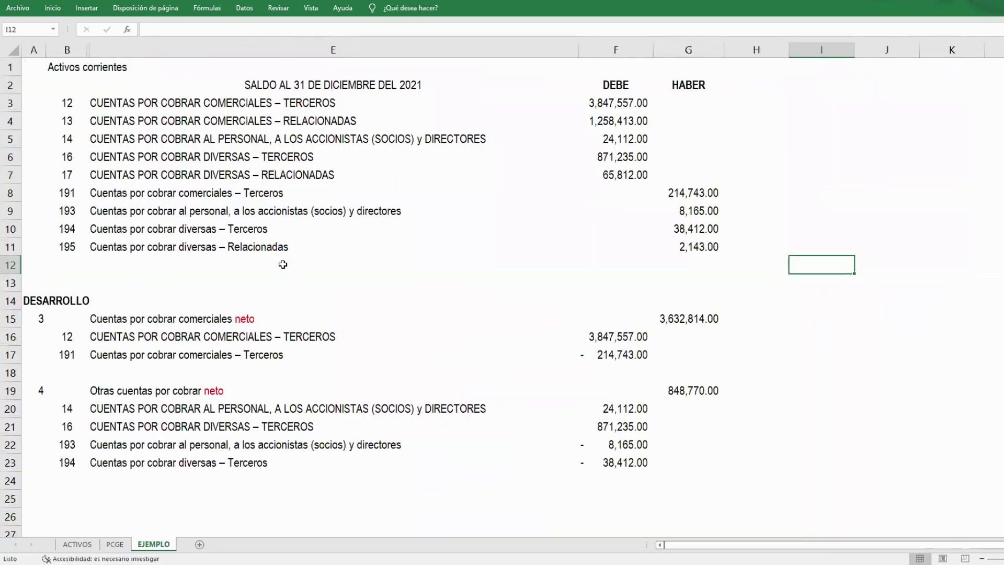
pyautogui.moveTo(58, 84); pyautogui.dragTo(712, 243)
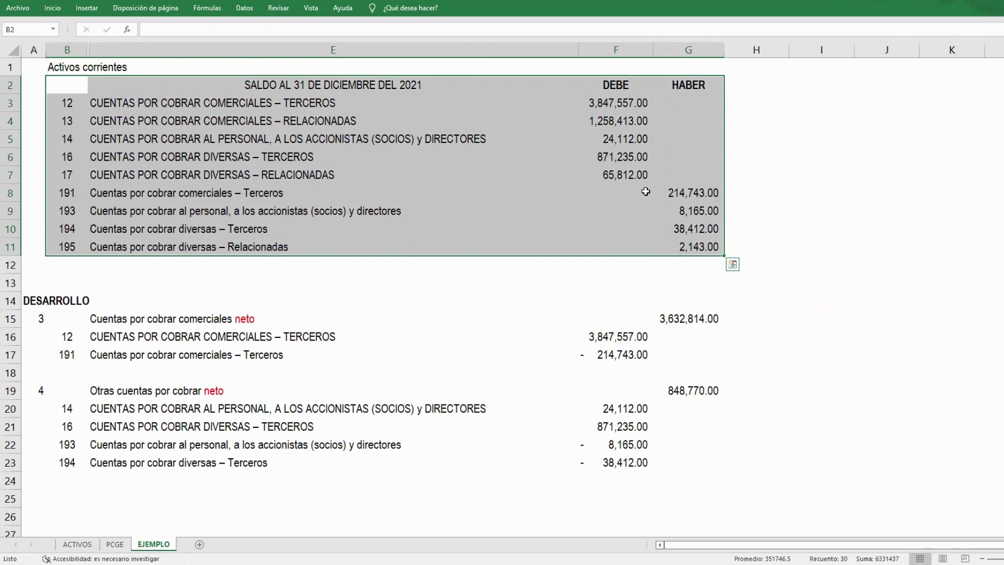
pyautogui.click(93, 314)
pyautogui.moveTo(93, 313); pyautogui.dragTo(670, 311)
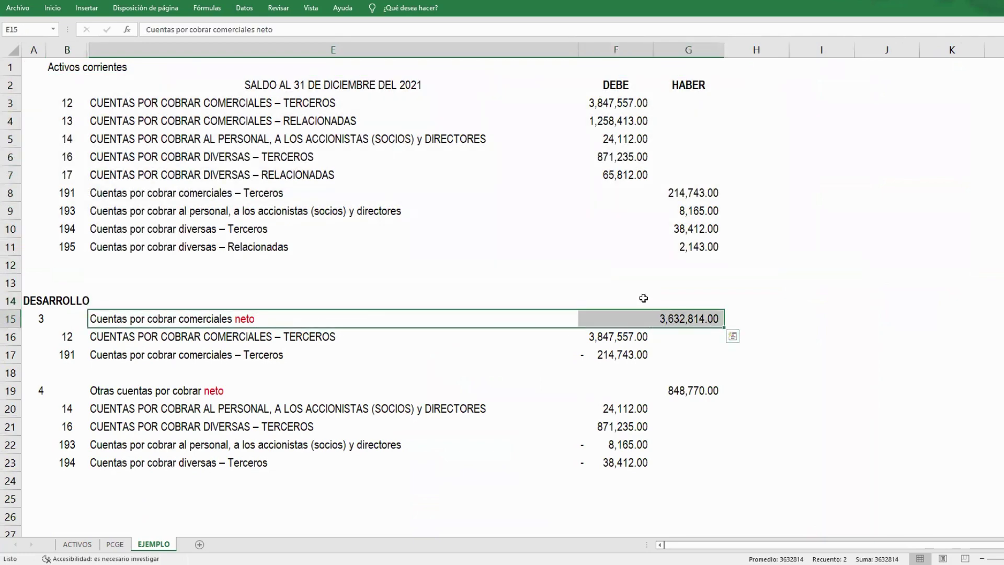
# Fill the account 12 and subaccount 191 balance rows and the net trade receivables block A15:G17 with light gold.
pyautogui.moveTo(68, 104); pyautogui.dragTo(708, 101)
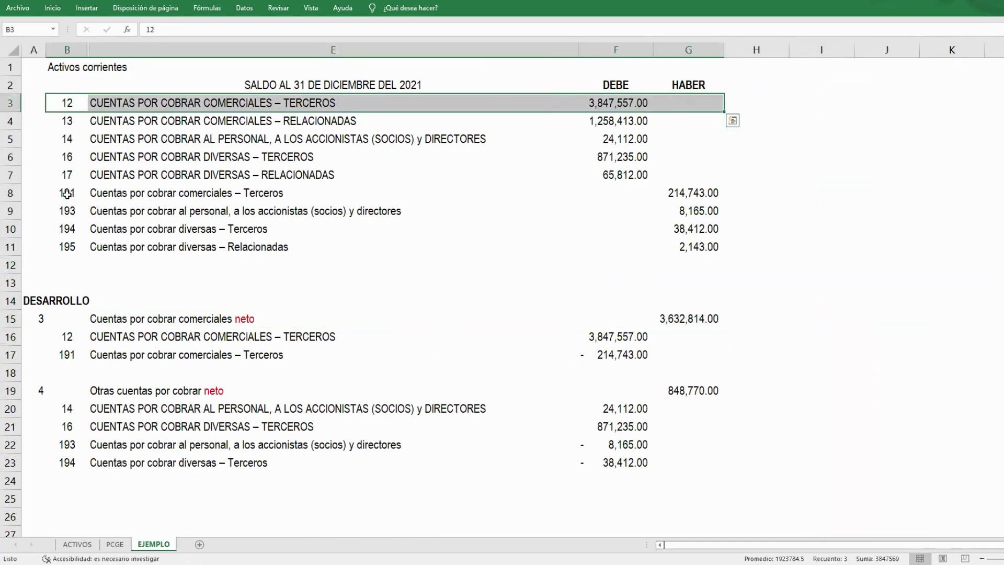
pyautogui.moveTo(67, 194); pyautogui.dragTo(684, 187)
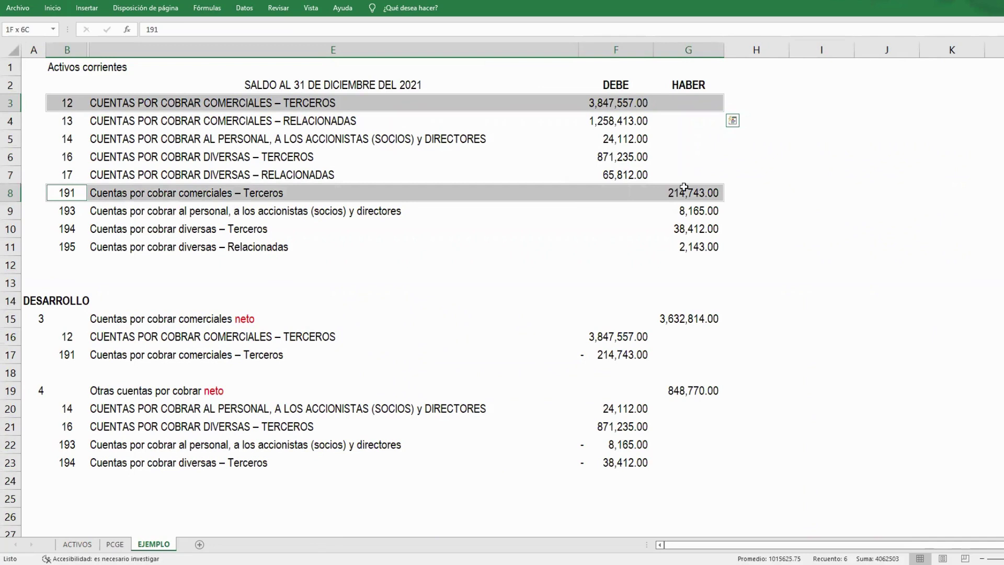
pyautogui.click(52, 8)
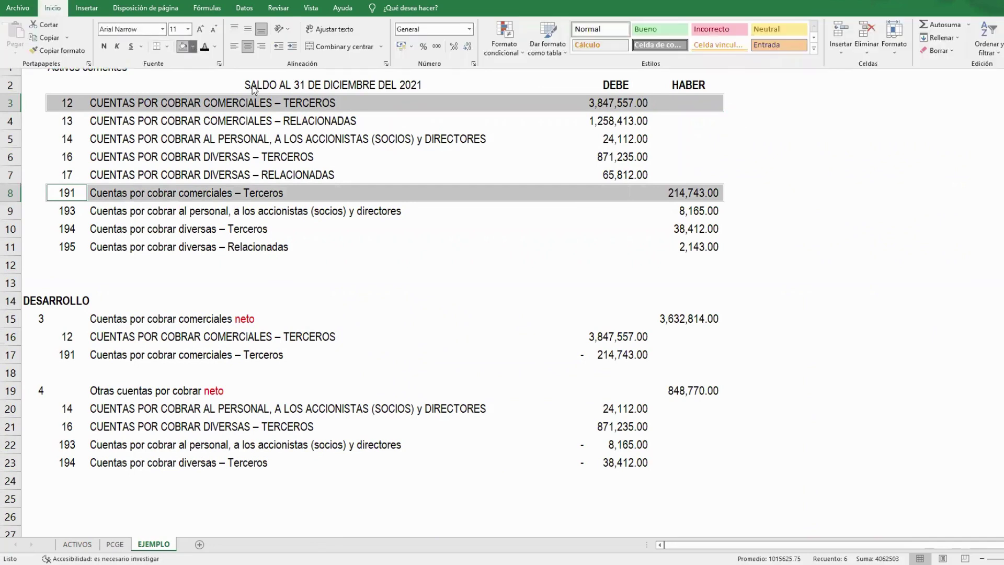
pyautogui.click(332, 264)
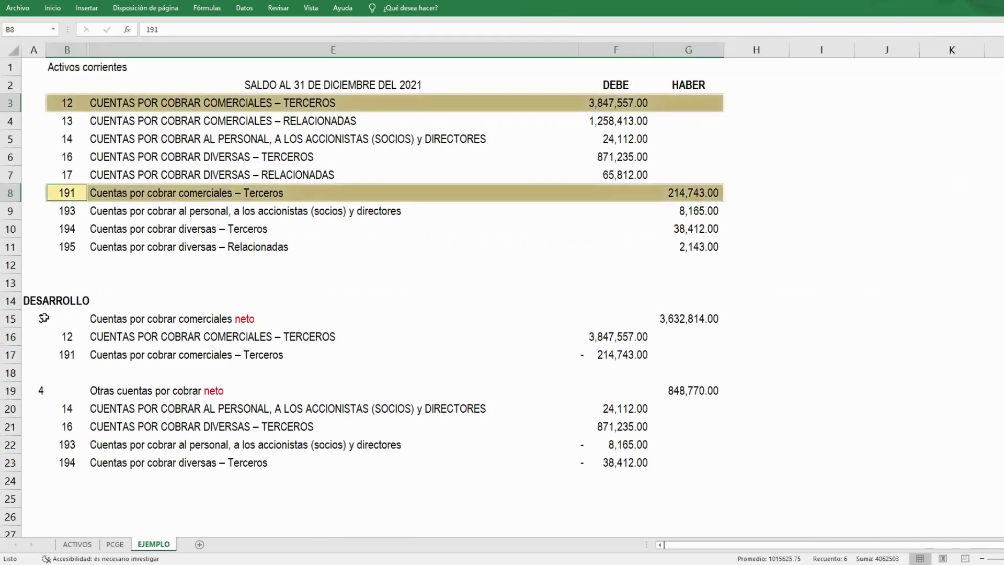
pyautogui.moveTo(44, 318); pyautogui.dragTo(697, 354)
pyautogui.click(795, 323)
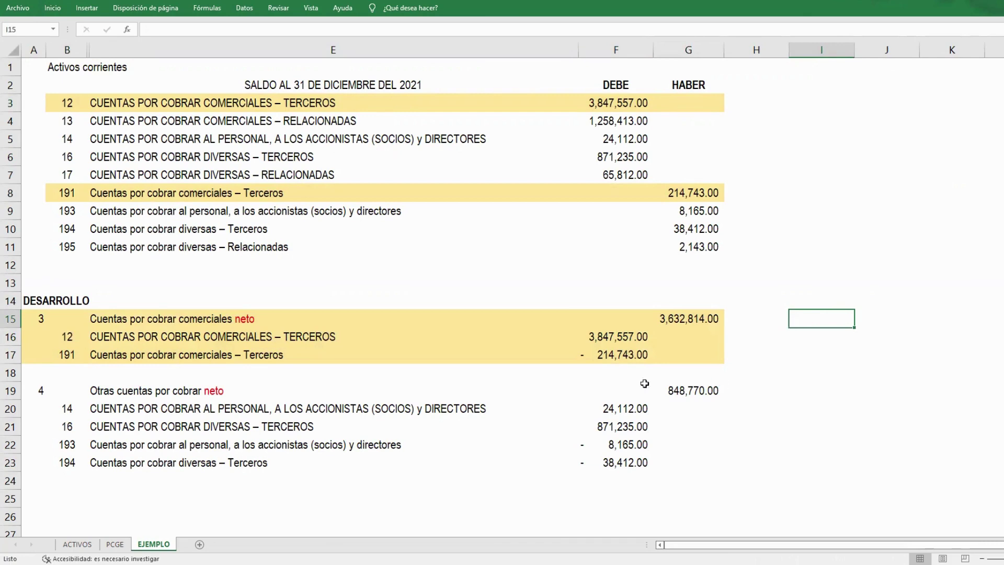
# Inspect the formula of the net trade receivables total in G15 and the account 12 amount in F16.
pyautogui.click(686, 315)
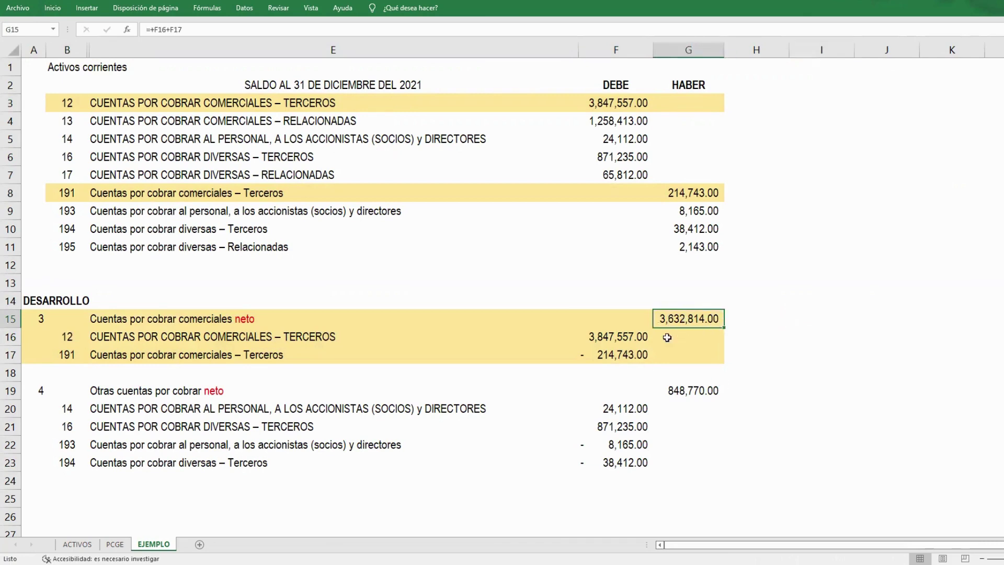
pyautogui.click(623, 335)
pyautogui.press('F2')
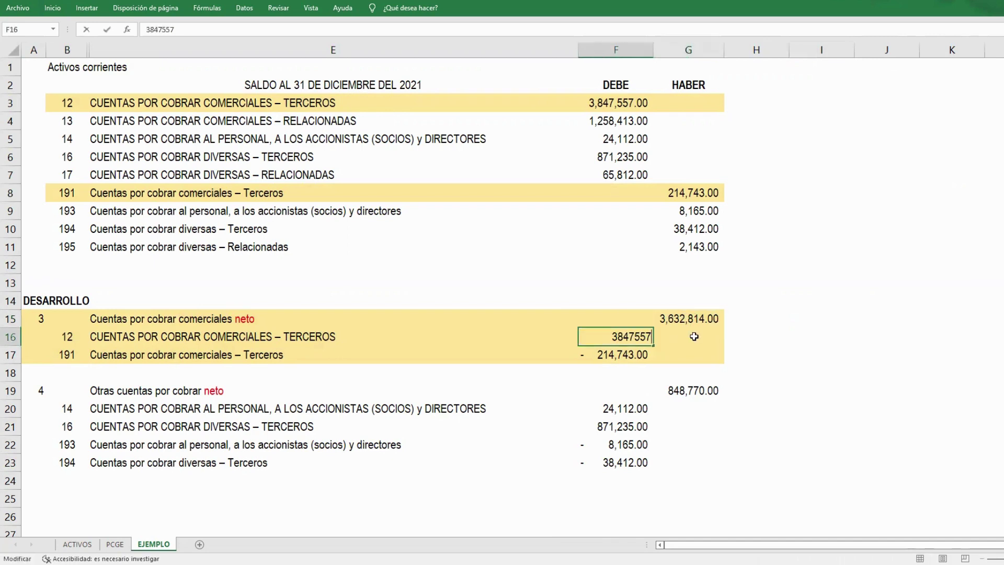
pyautogui.press('Escape')
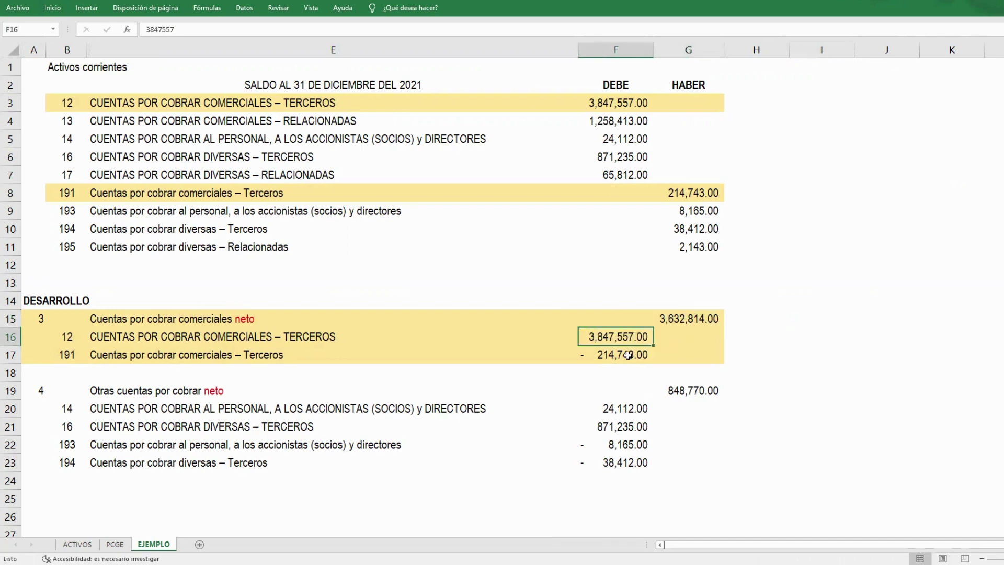
# Review the formula behind the net trade receivables total in G15 and locate the other net receivables row 19.
pyautogui.click(683, 321)
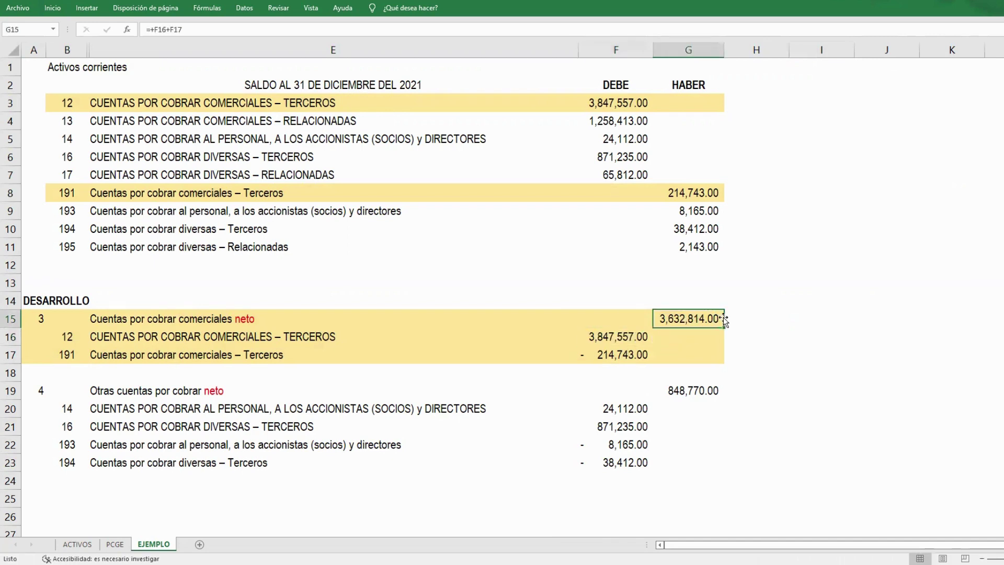
pyautogui.press('F2')
pyautogui.press('Escape')
pyautogui.moveTo(40, 388); pyautogui.dragTo(684, 386)
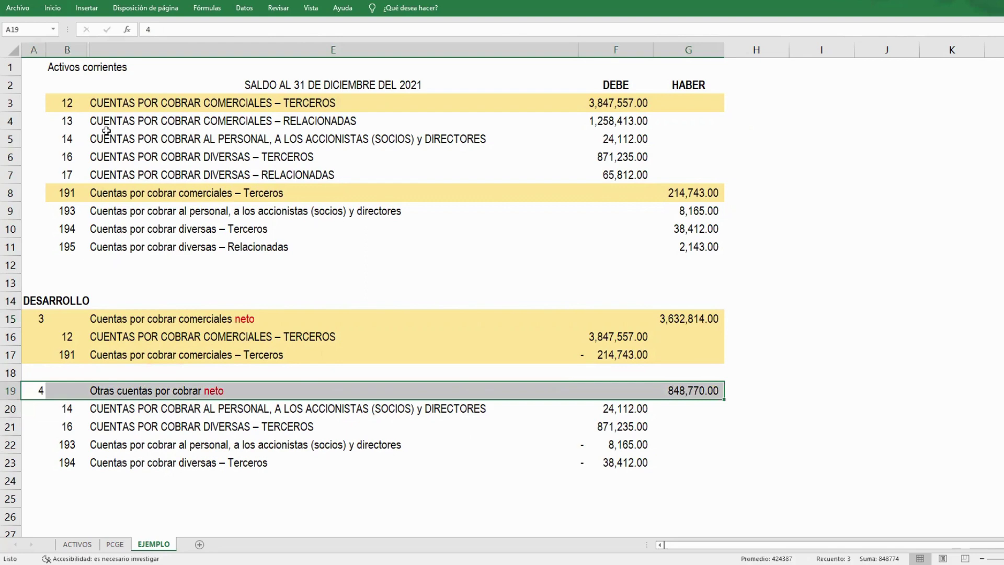
# Fill the account 14 and 16 balance rows B5:G6 and the other net receivables rows A19:G21 with light blue.
pyautogui.moveTo(54, 139); pyautogui.dragTo(688, 162)
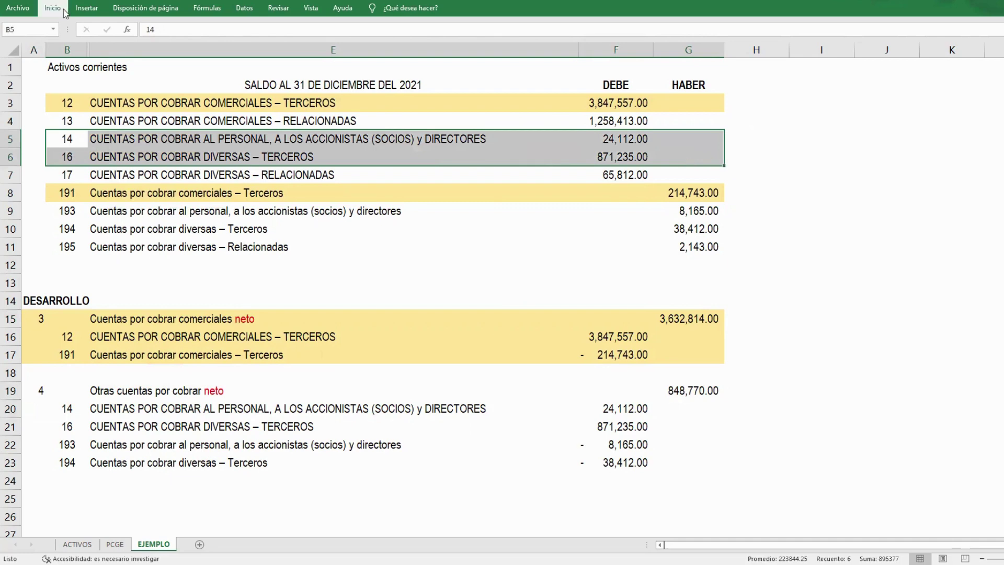
pyautogui.hotkey('ctrl', 'F1')
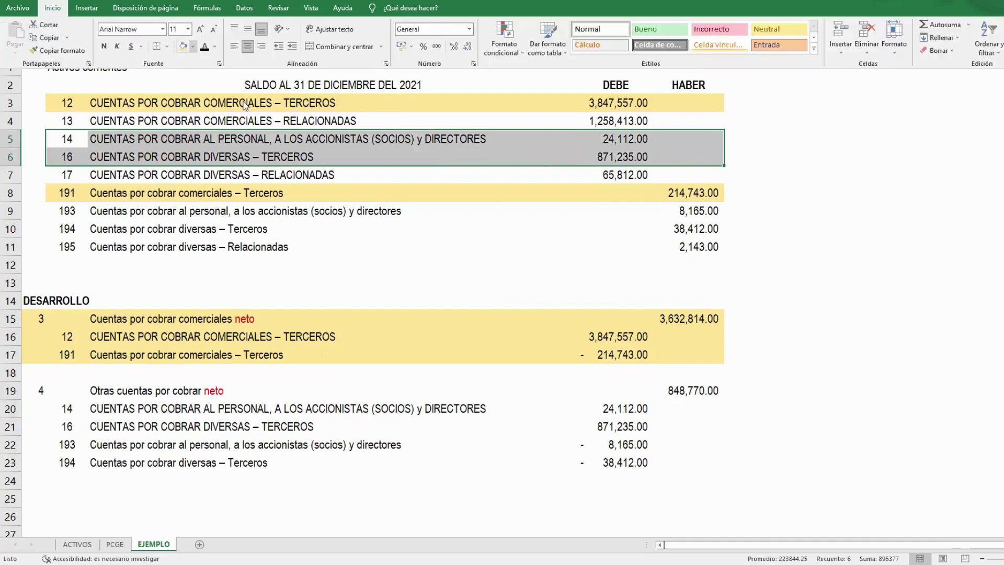
pyautogui.click(193, 46)
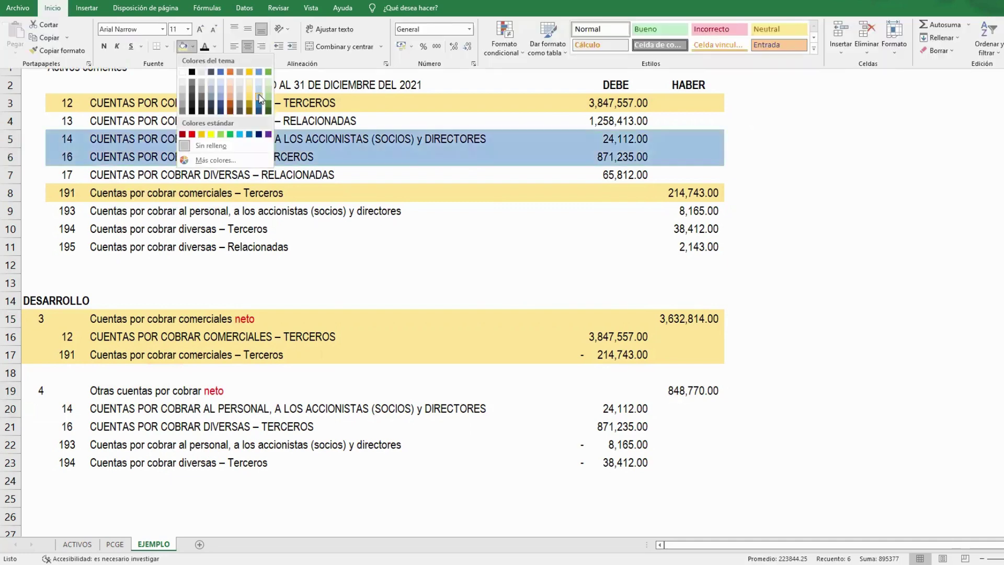
pyautogui.click(466, 151)
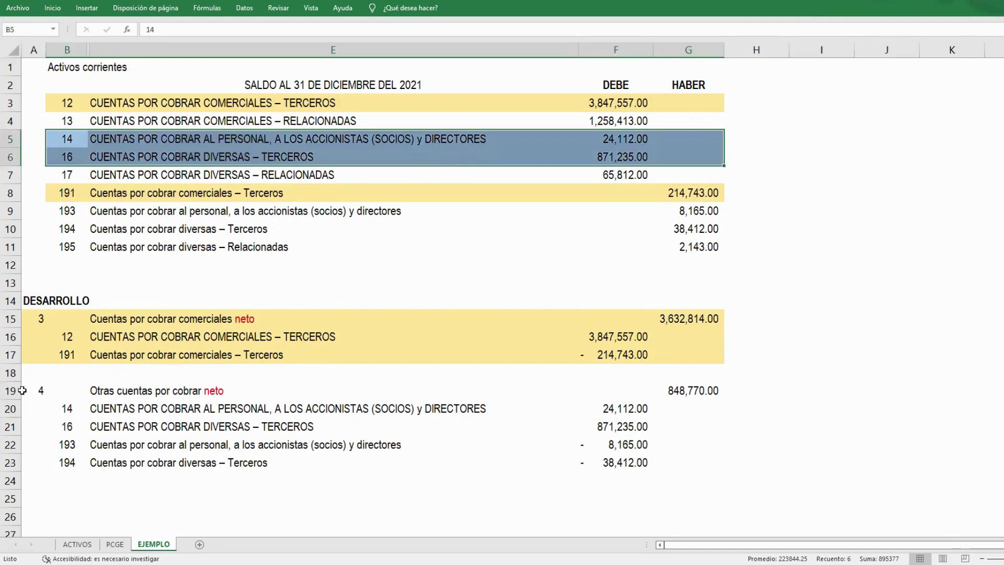
pyautogui.moveTo(22, 390); pyautogui.dragTo(706, 426)
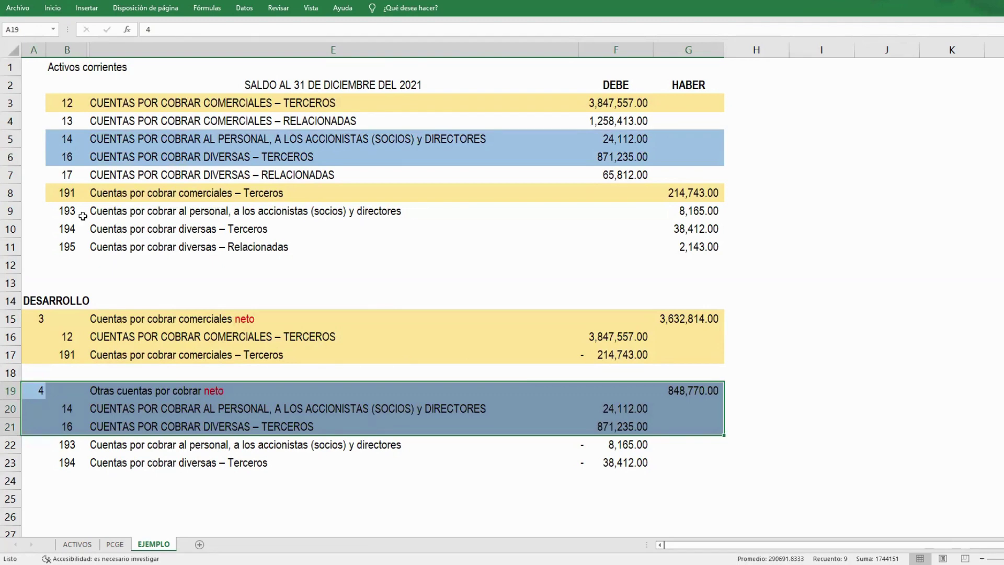
# Fill the subaccount 193 and 194 rows light blue in both the balances (B9:G10) and the DESARROLLO section (B22:G23).
pyautogui.click(61, 212)
pyautogui.moveTo(61, 212); pyautogui.dragTo(694, 216)
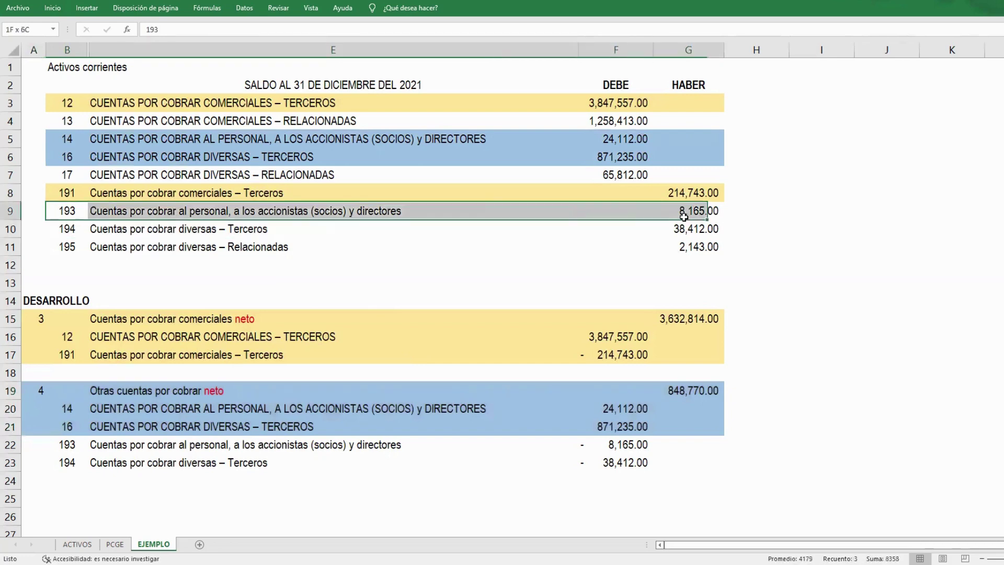
pyautogui.click(691, 139)
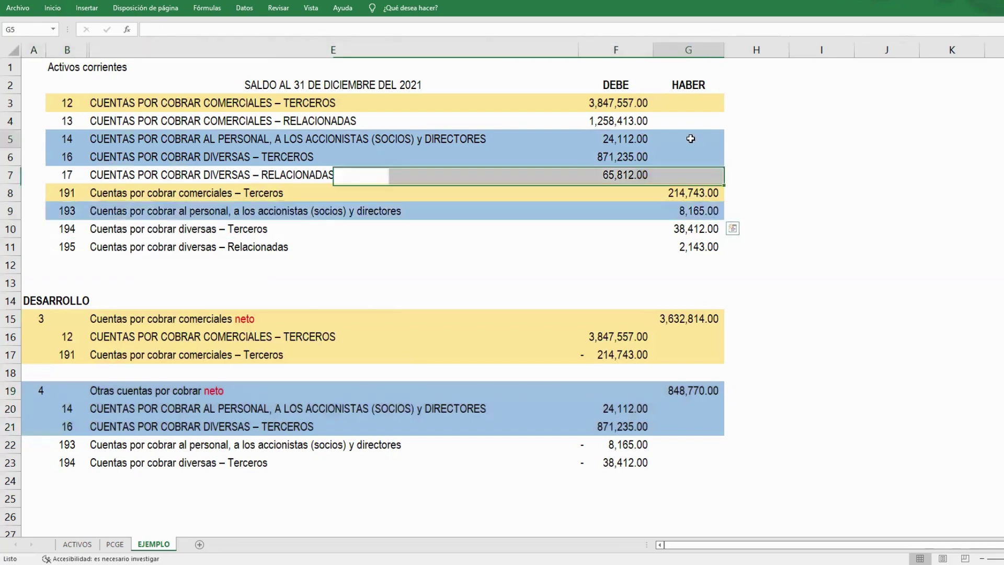
pyautogui.click(63, 231)
pyautogui.moveTo(63, 231); pyautogui.dragTo(688, 230)
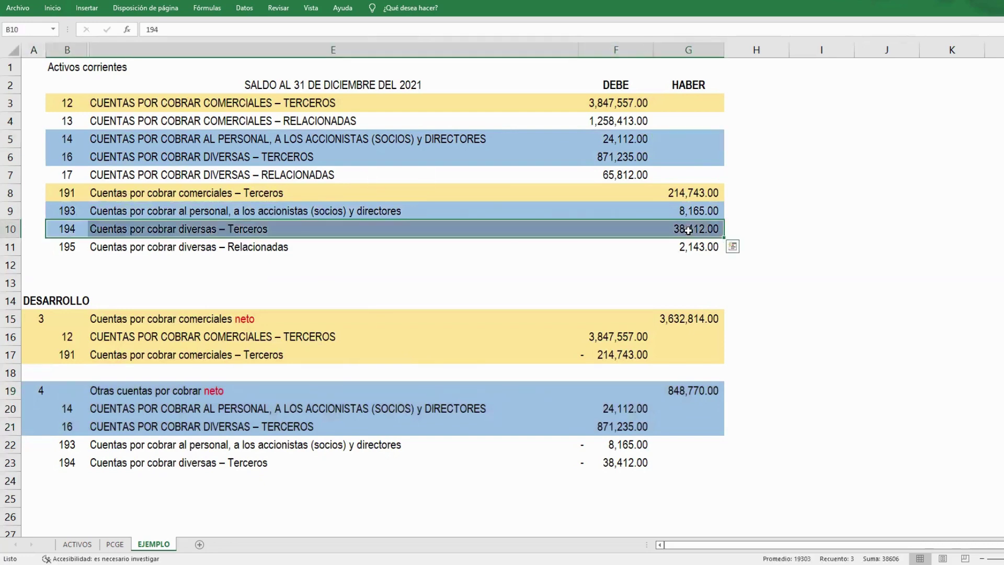
pyautogui.click(314, 158)
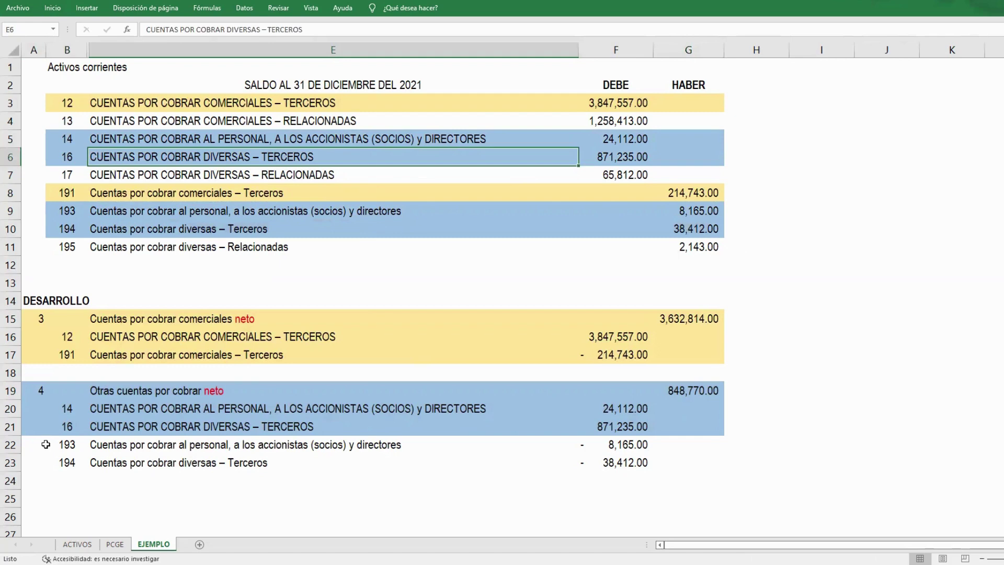
pyautogui.moveTo(52, 444); pyautogui.dragTo(676, 464)
# Inspect the formulas of the deducted amounts in F22 and F23 and the other net receivables total in G19.
pyautogui.click(622, 463)
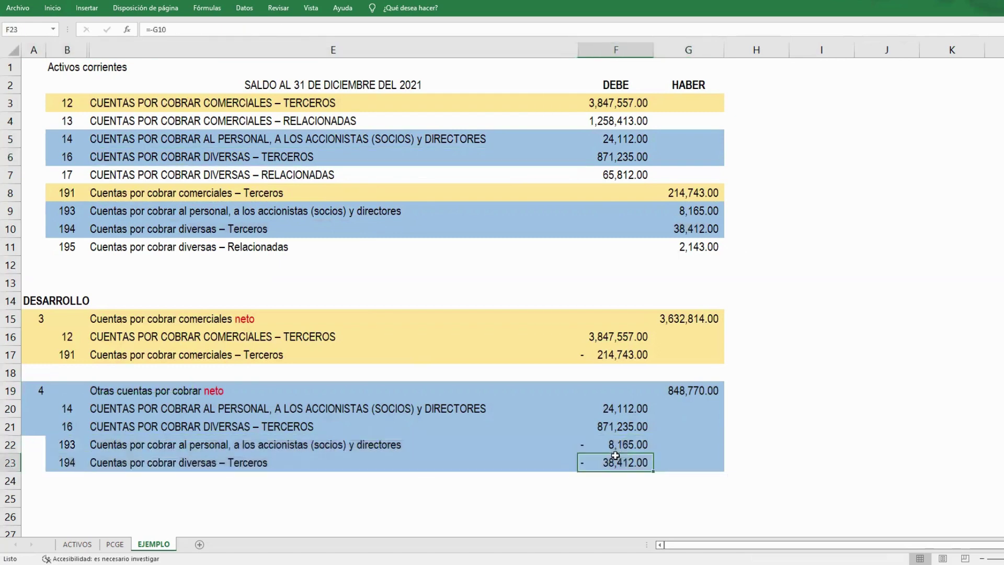
pyautogui.press('Up')
pyautogui.press('Down')
pyautogui.click(682, 390)
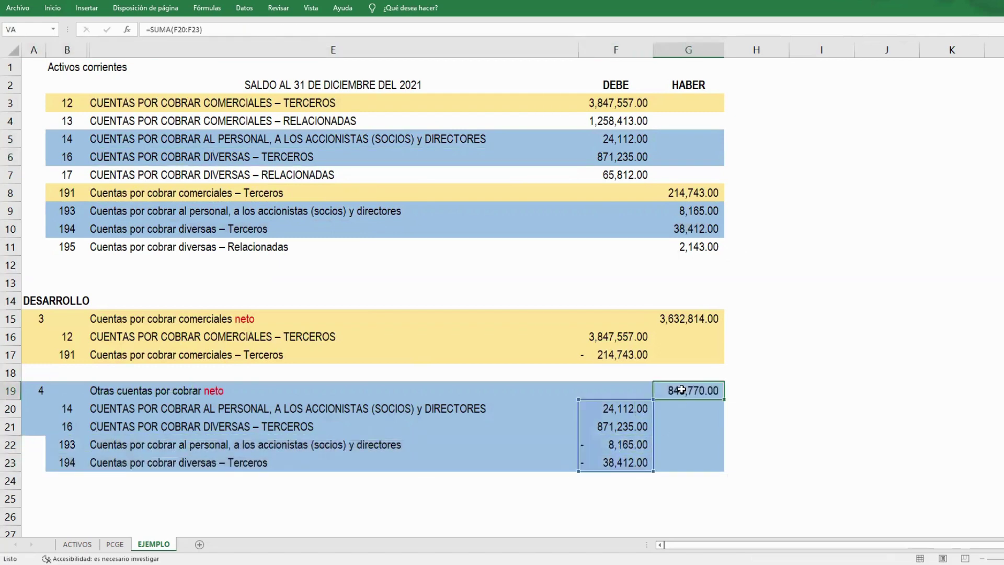
pyautogui.hotkey('alt', '=')
pyautogui.press('Return')
pyautogui.doubleClick(683, 389)
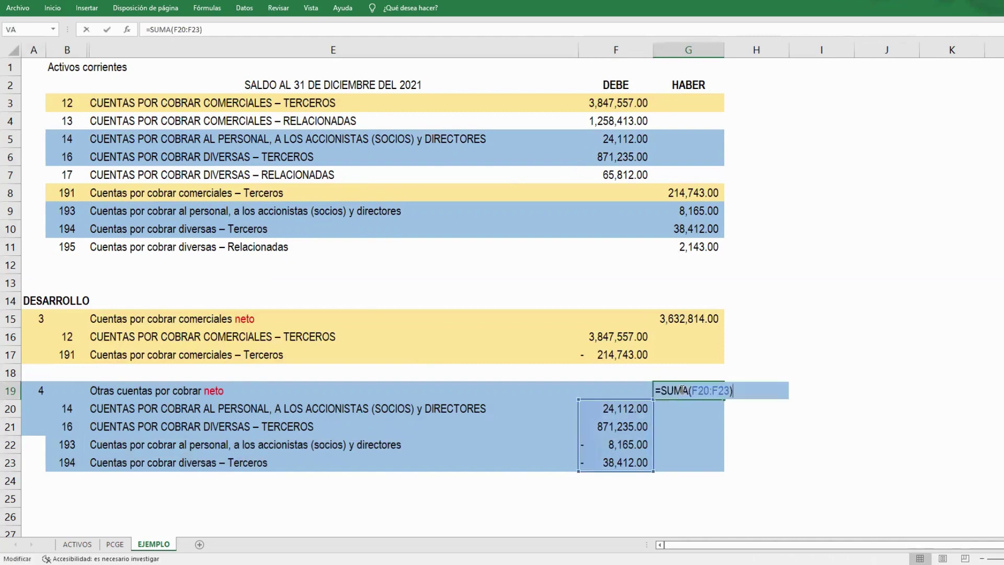
pyautogui.press('Escape')
# Compare accounts 14 and 16 with deductions 193 and 194, and recheck which cells the G19 total sums.
pyautogui.moveTo(626, 449); pyautogui.dragTo(626, 462)
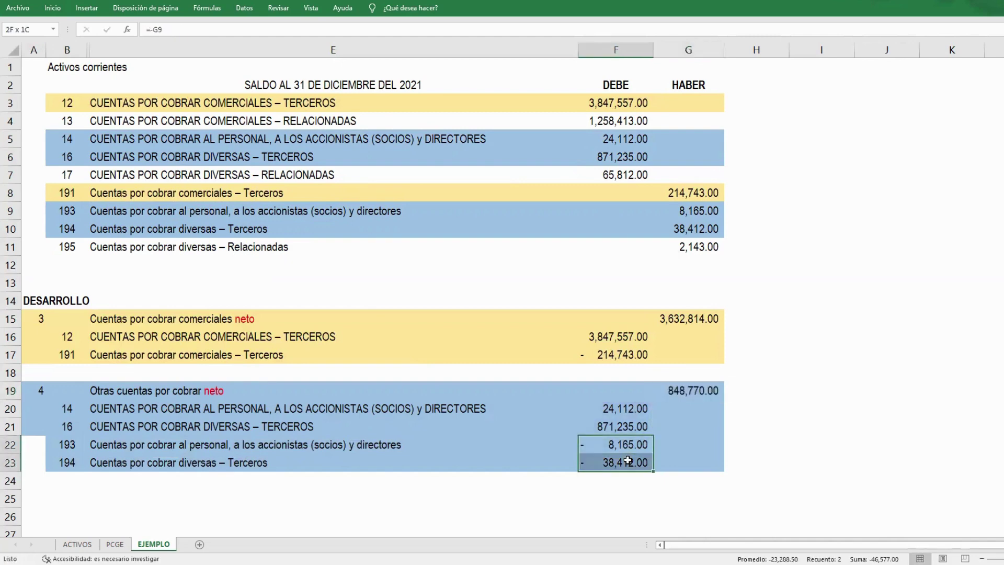
pyautogui.moveTo(628, 408); pyautogui.dragTo(629, 428)
pyautogui.keyDown('shift'); pyautogui.click(67, 410); pyautogui.keyUp('shift')
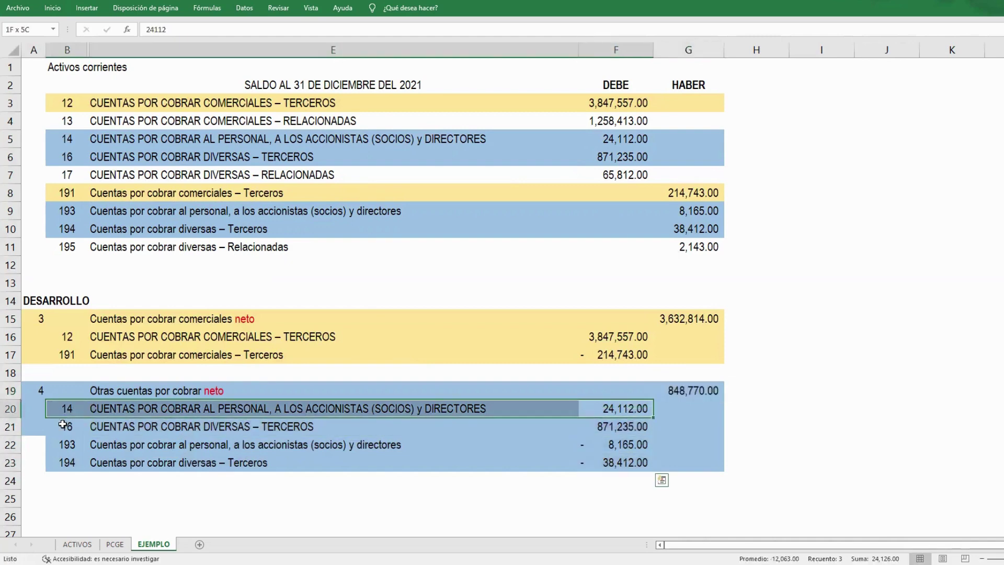
pyautogui.keyDown('shift'); pyautogui.click(53, 430); pyautogui.keyUp('shift')
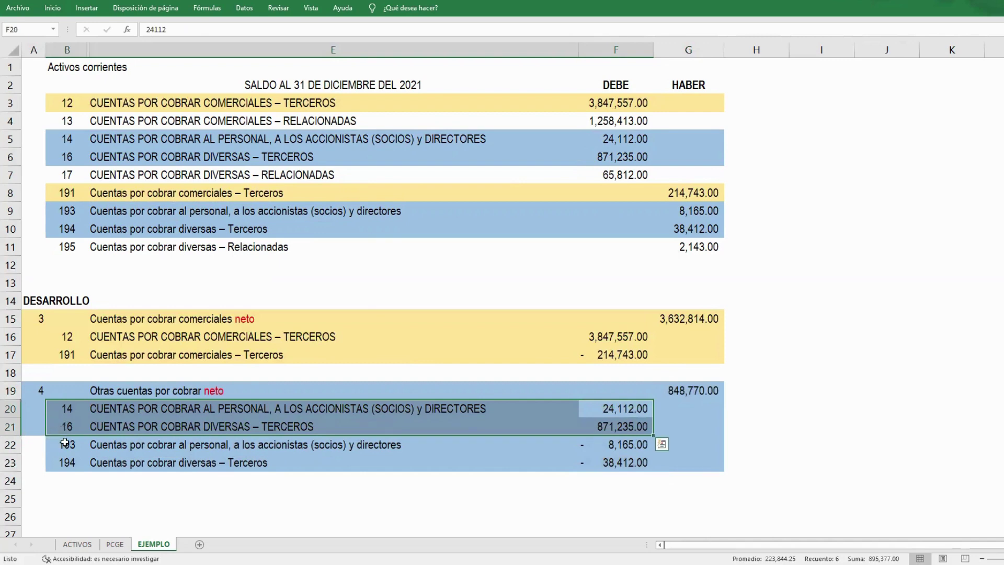
pyautogui.moveTo(64, 442); pyautogui.dragTo(634, 463)
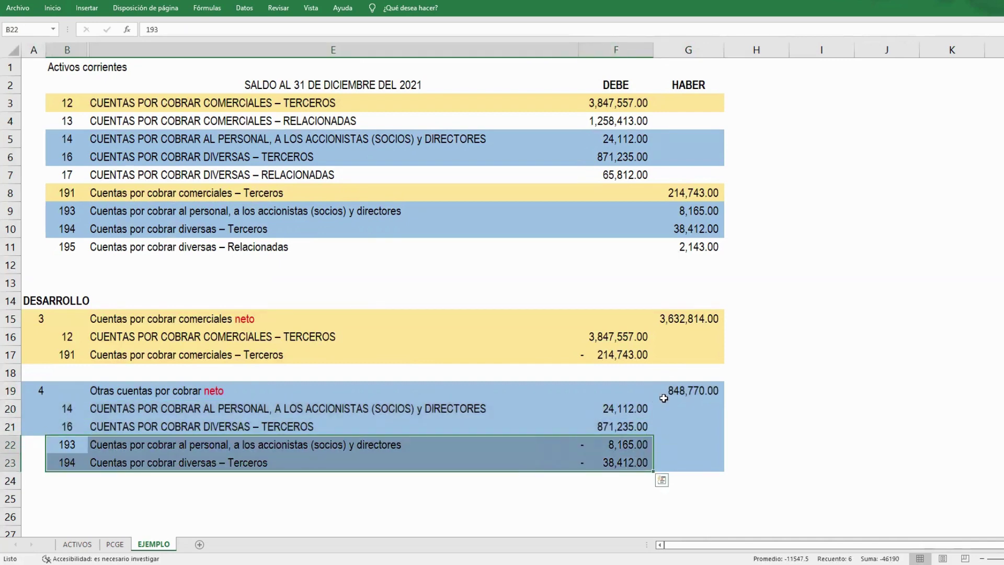
pyautogui.doubleClick(695, 390)
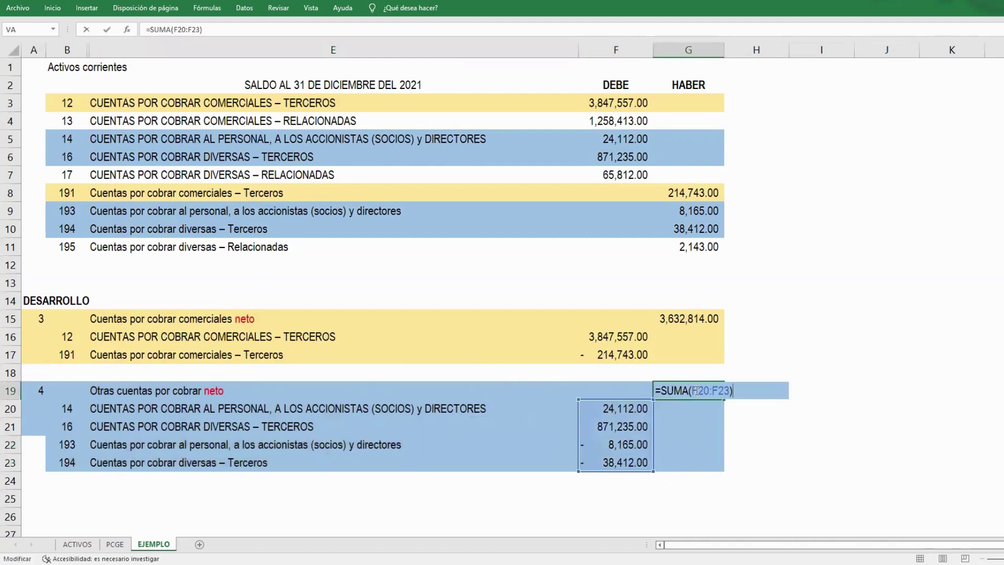
pyautogui.press('Escape')
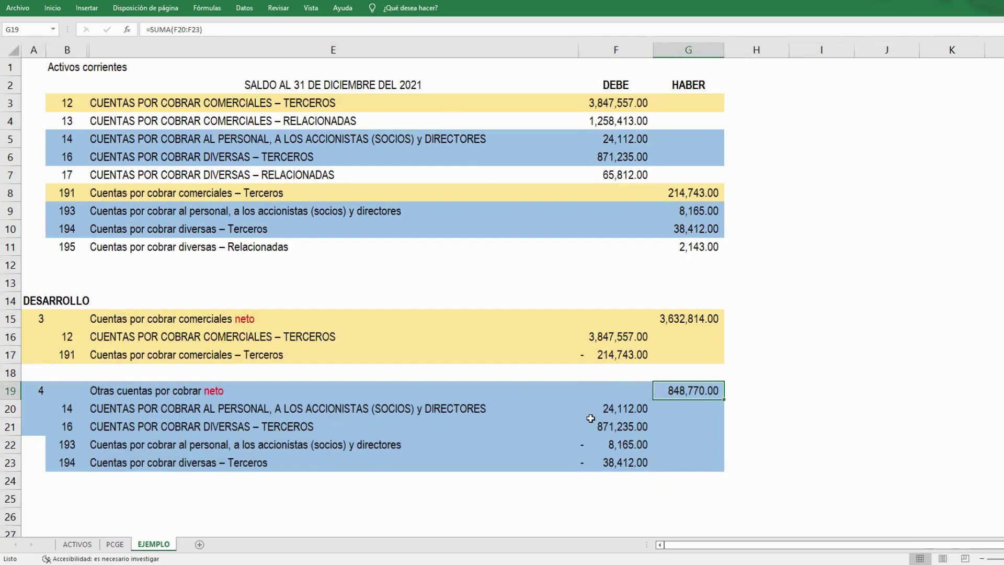
# Open the PCGE sheet and examine inventory accounts 20 to 28 alongside account 29 and its subaccounts 291 to 298.
pyautogui.click(123, 547)
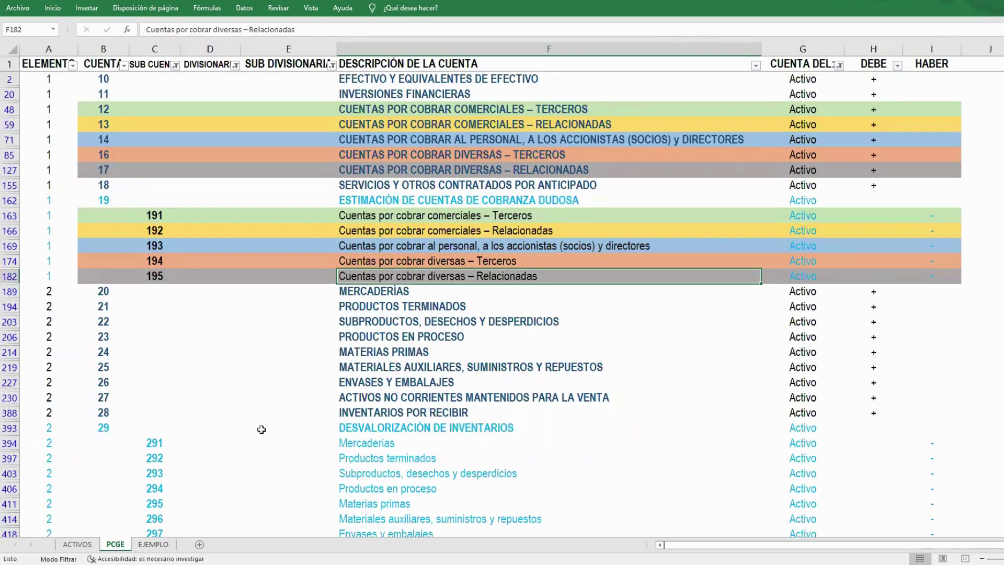
pyautogui.scroll(-3, 261, 429)
pyautogui.scroll(-2, 259, 433)
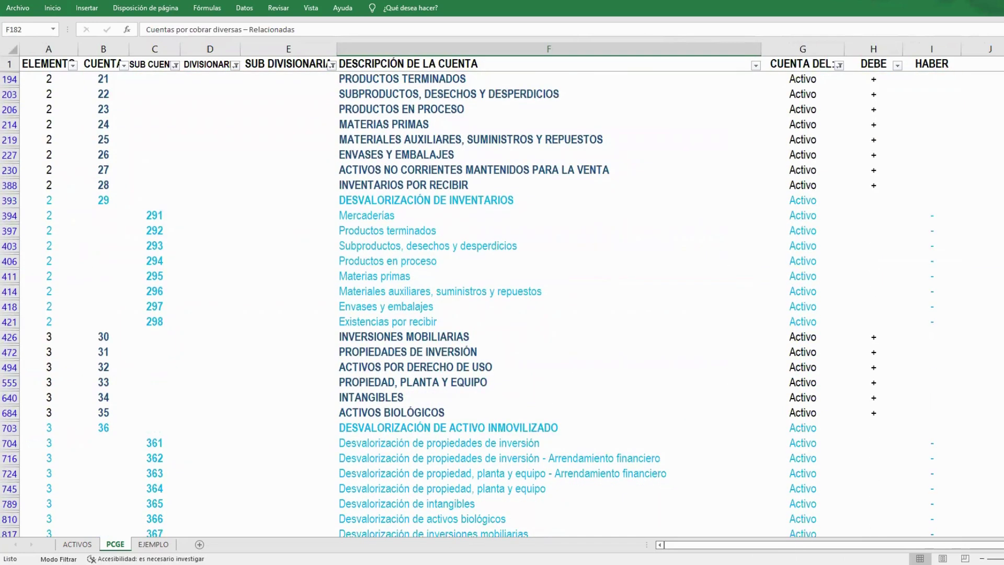
pyautogui.scroll(1, 110, 89)
pyautogui.moveTo(103, 78); pyautogui.dragTo(104, 216)
pyautogui.click(153, 230)
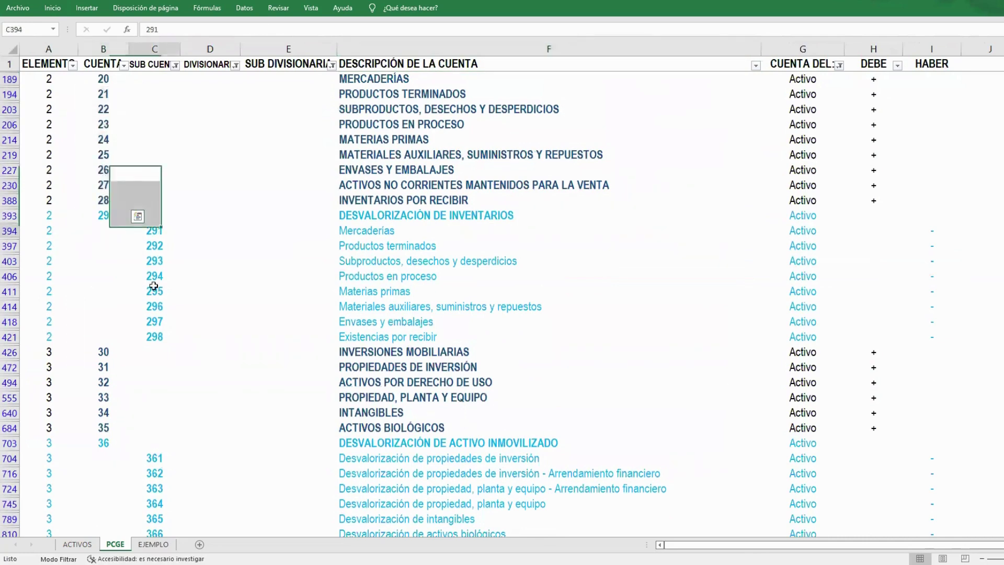
pyautogui.moveTo(154, 286); pyautogui.dragTo(157, 336)
pyautogui.moveTo(104, 215); pyautogui.dragTo(929, 339)
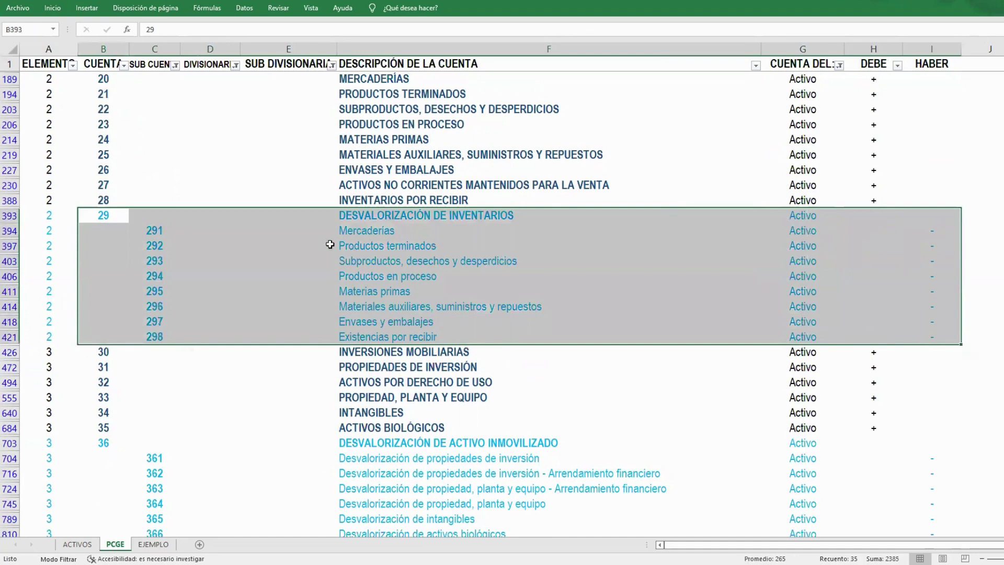
# Fill the account 20 Mercaderías row and the matching subaccount 291 row with light gold across columns B to I.
pyautogui.moveTo(103, 79); pyautogui.dragTo(913, 79)
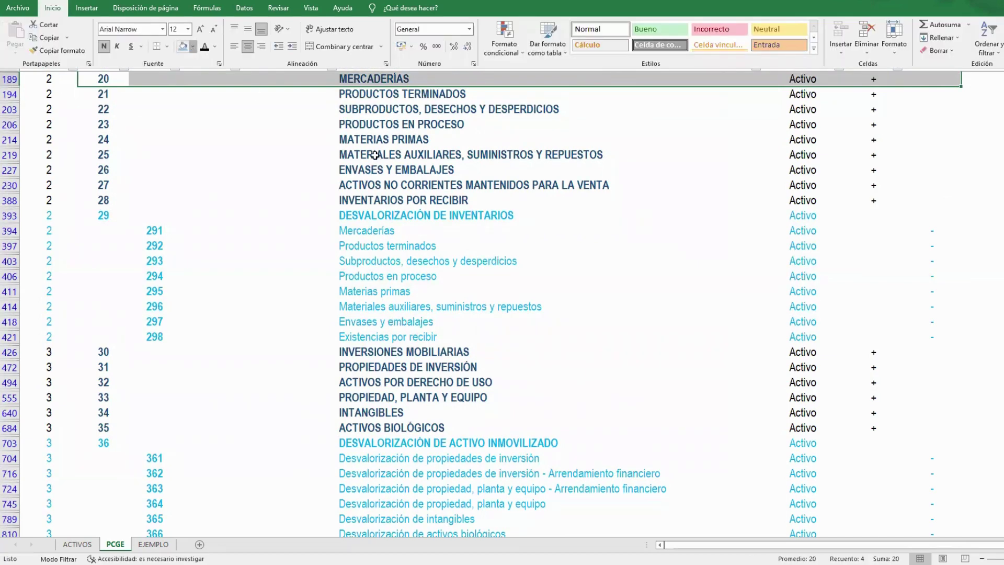
pyautogui.click(90, 232)
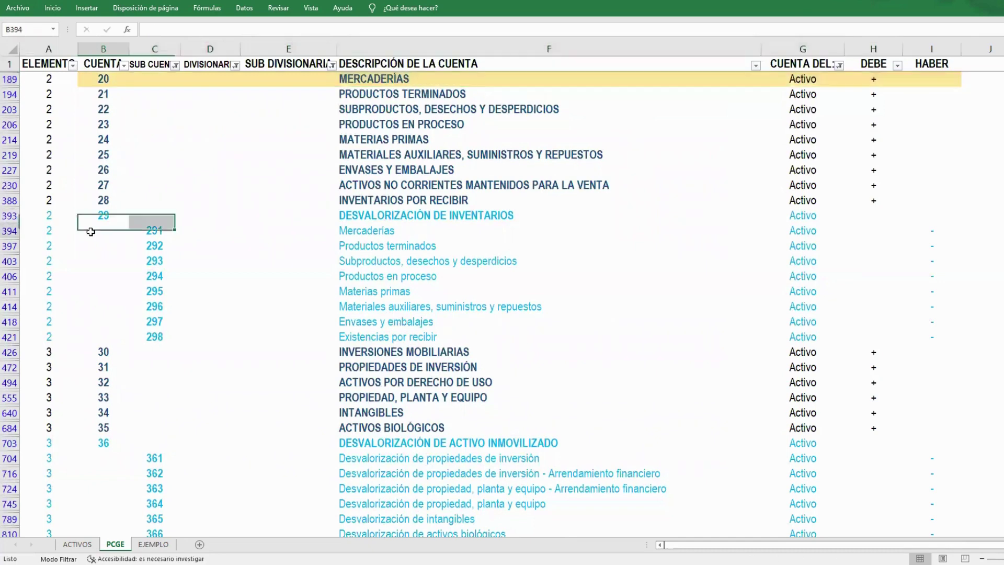
pyautogui.moveTo(91, 232); pyautogui.dragTo(933, 232)
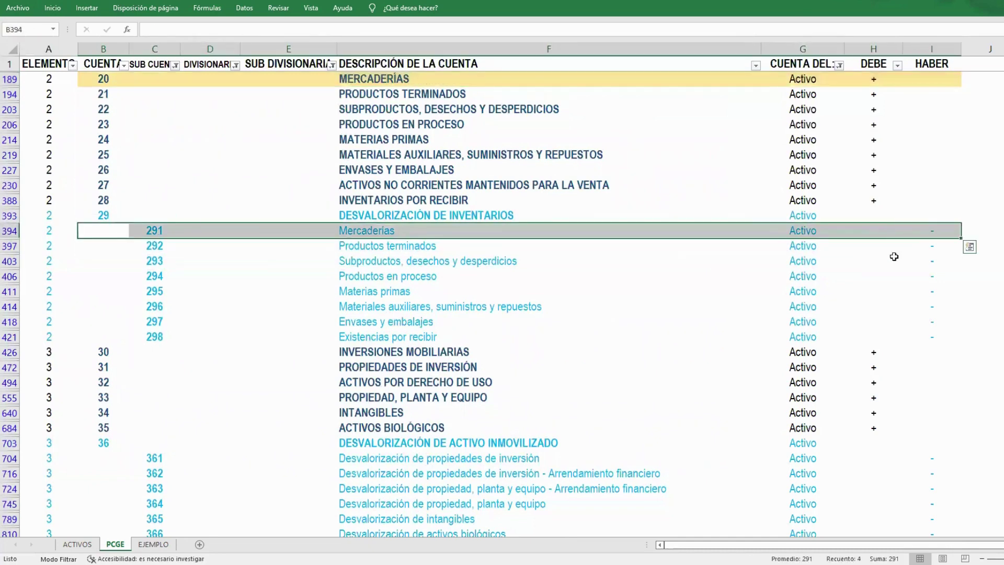
pyautogui.click(694, 296)
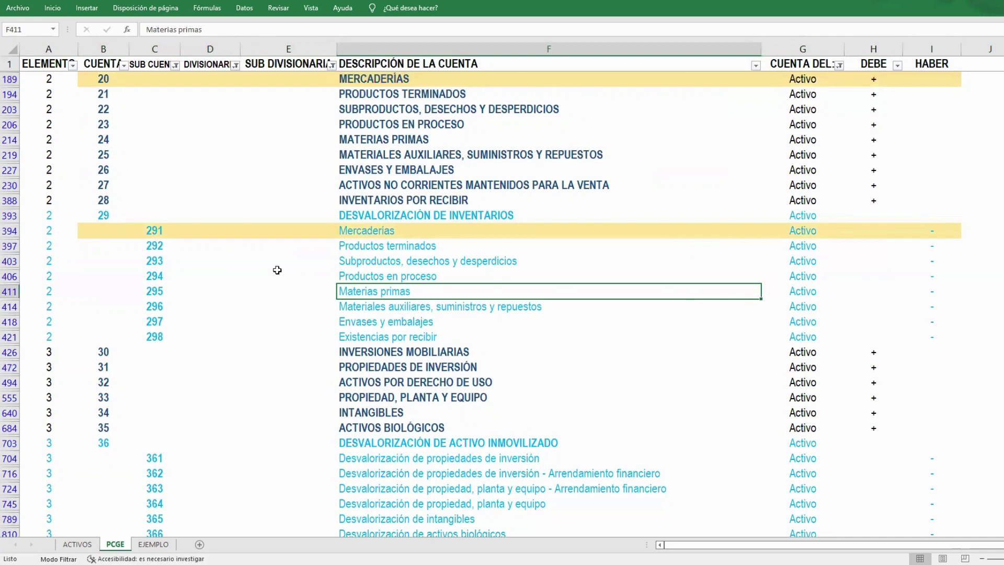
# Fill the account 21 Productos terminados row and the matching subaccount 292 row with light orange across columns B to I.
pyautogui.moveTo(97, 93); pyautogui.dragTo(926, 96)
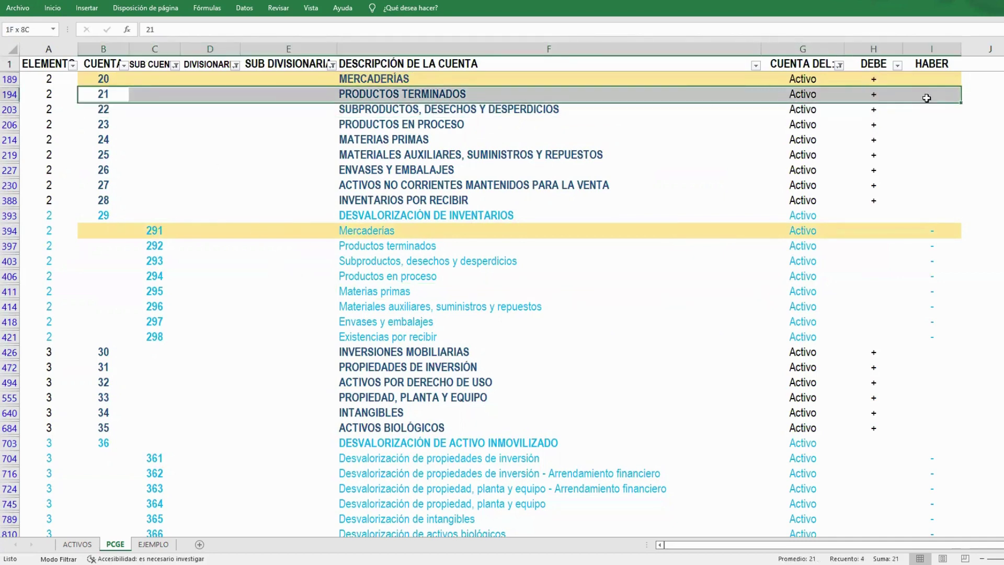
pyautogui.click(52, 9)
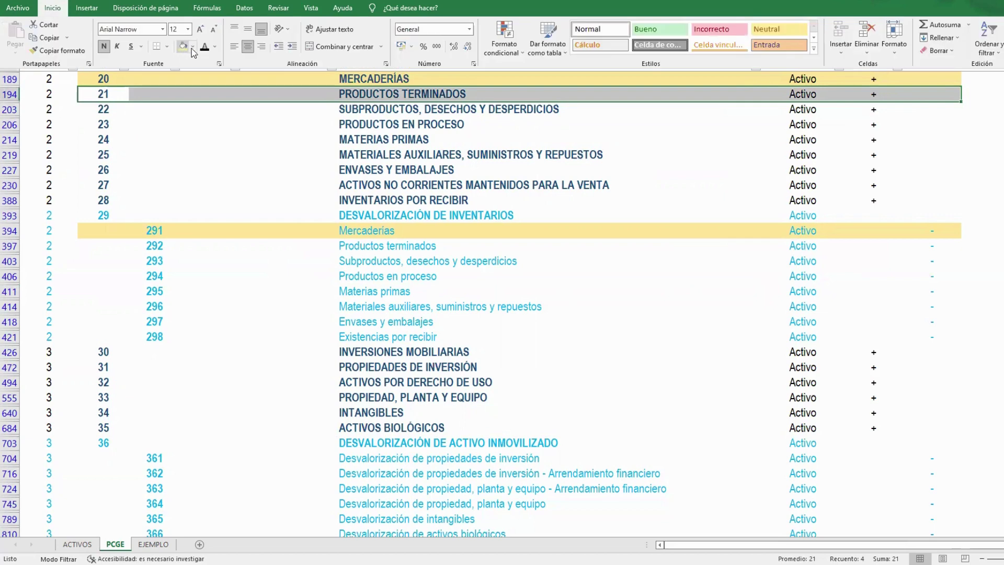
pyautogui.click(231, 91)
pyautogui.moveTo(101, 250); pyautogui.dragTo(934, 249)
pyautogui.press('F4')
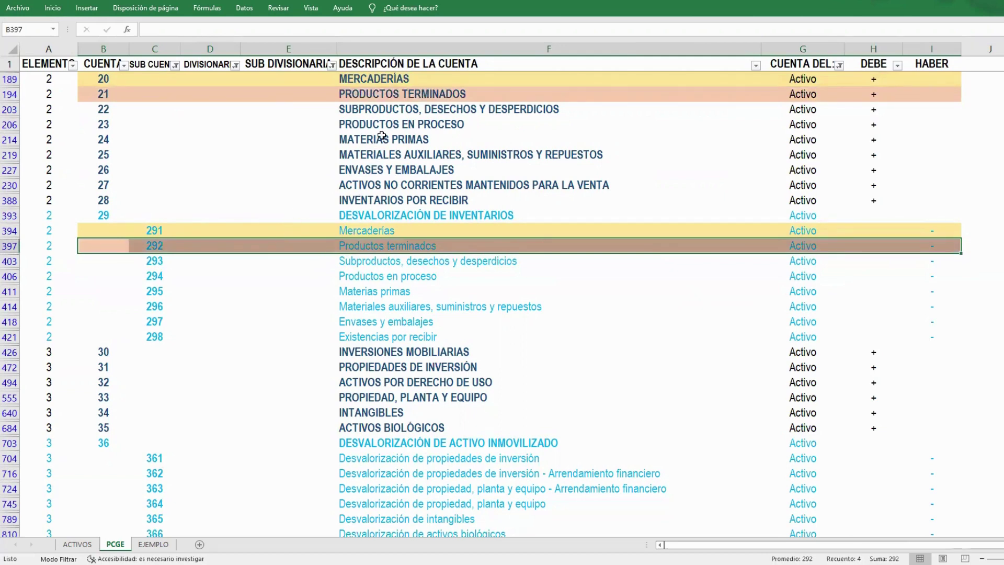
# Fill the account 28 Inventarios por recibir row with light green across columns B to I.
pyautogui.click(383, 110)
pyautogui.moveTo(383, 111); pyautogui.dragTo(384, 188)
pyautogui.moveTo(381, 263); pyautogui.dragTo(380, 322)
pyautogui.moveTo(103, 200); pyautogui.dragTo(933, 201)
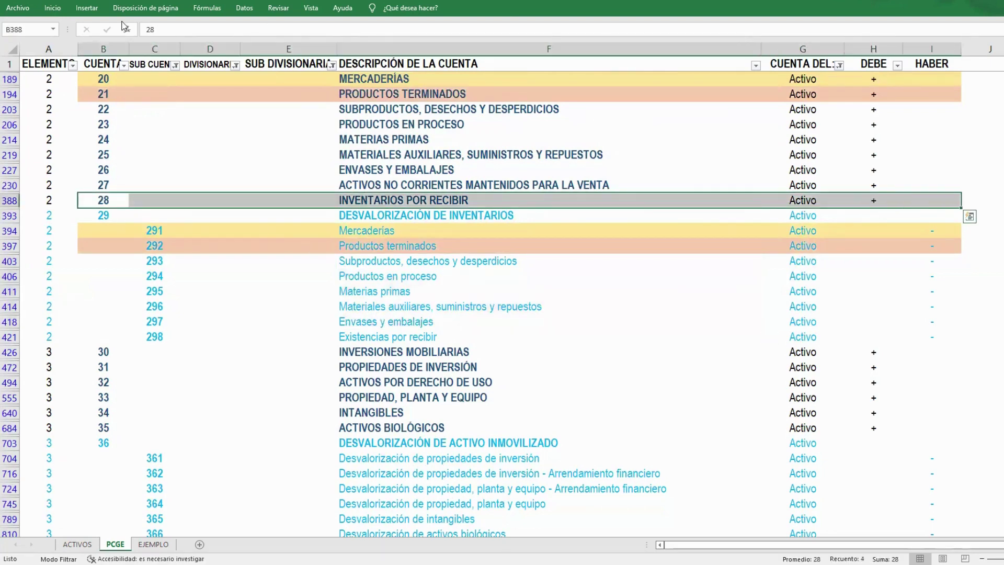
pyautogui.click(57, 8)
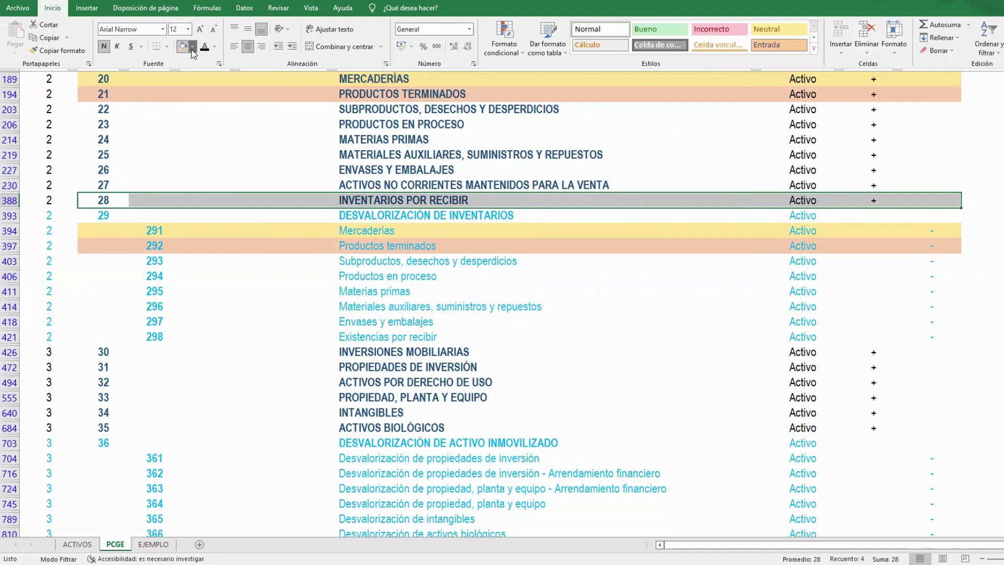
pyautogui.click(193, 46)
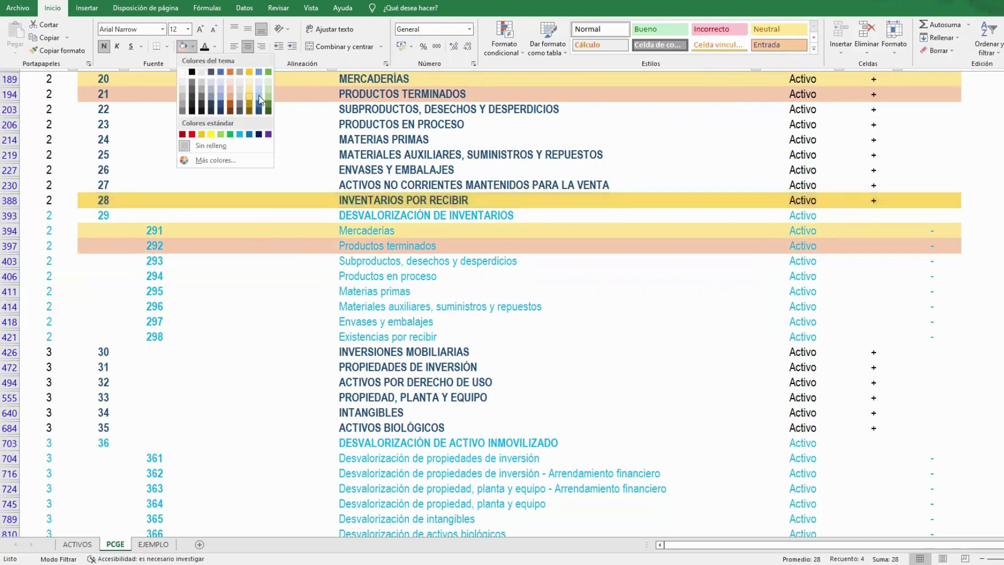
pyautogui.click(269, 95)
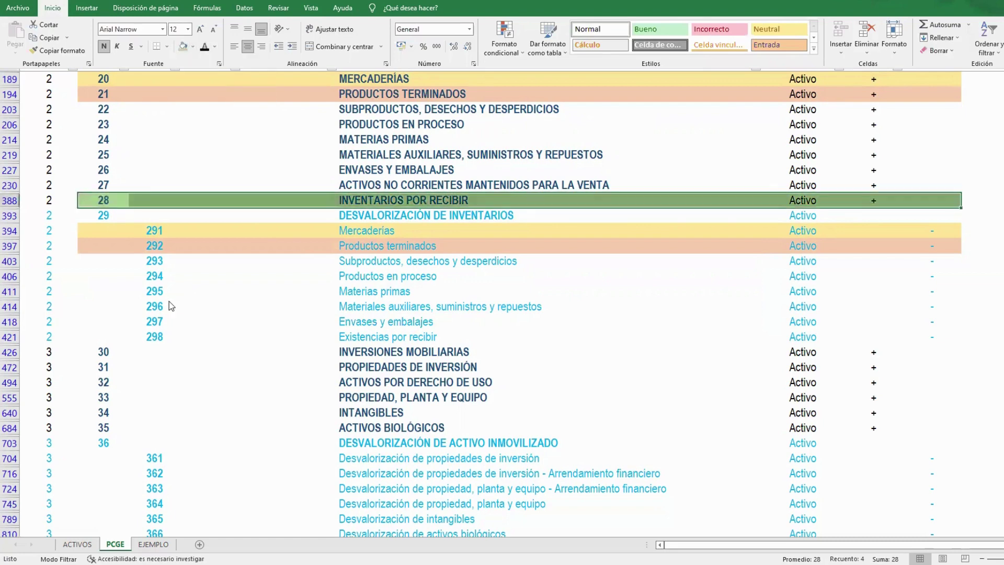
# Fill the subaccount 298 Existencias por recibir row with the same light green as account 28 across columns B to I.
pyautogui.moveTo(105, 337); pyautogui.dragTo(935, 337)
pyautogui.press('F4')
pyautogui.click(817, 291)
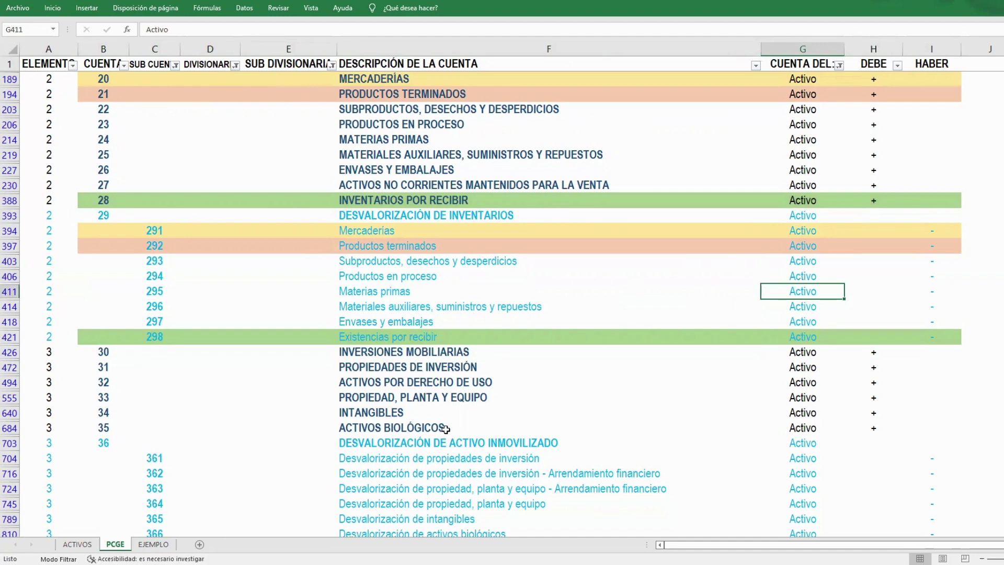
# Check the EJEMPLO sheet, return to PCGE and examine the account 36 and 39 groups with their subaccounts alongside accounts 30 to 35.
pyautogui.click(152, 544)
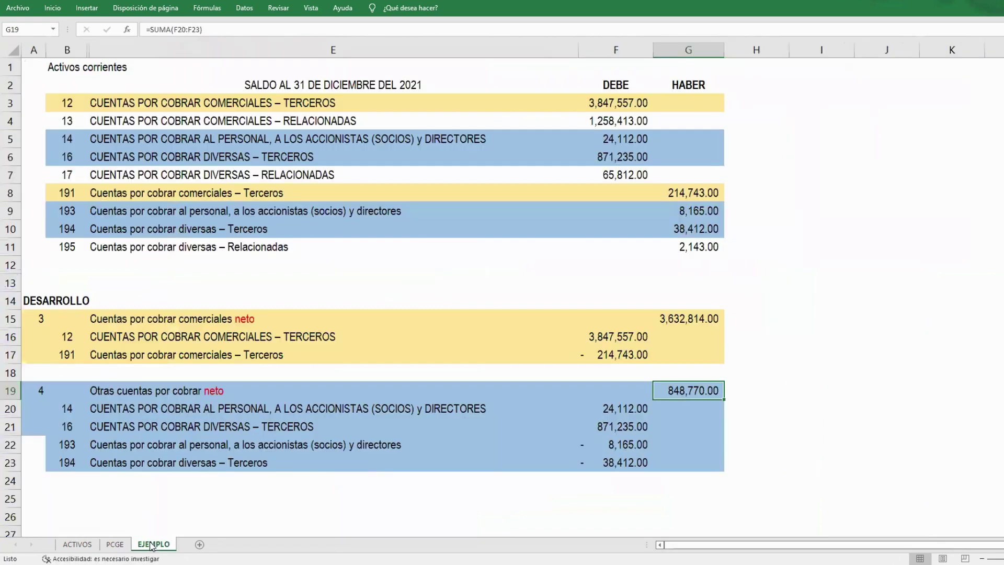
pyautogui.click(116, 544)
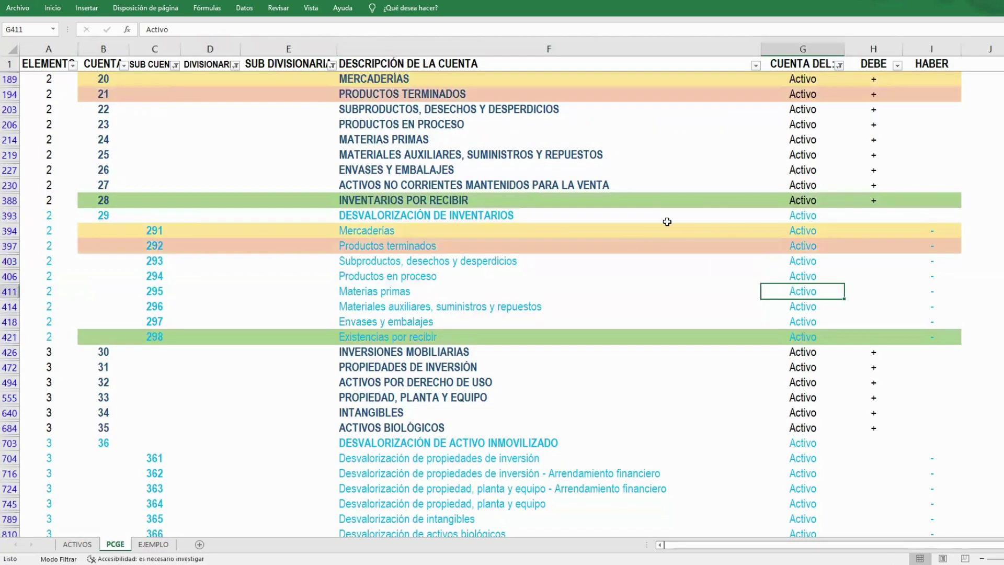
pyautogui.scroll(-6, 822, 301)
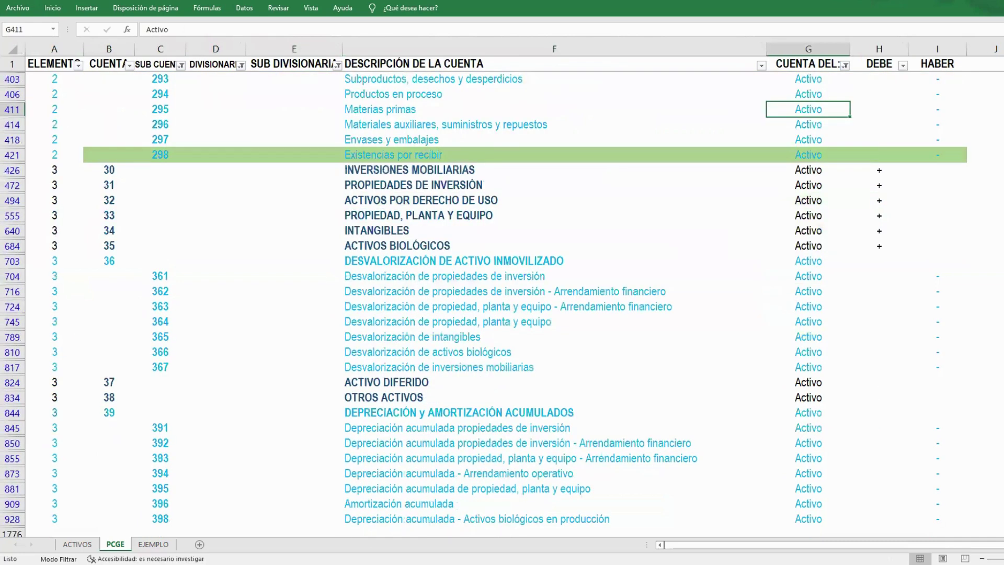
pyautogui.scroll(-1, 822, 301)
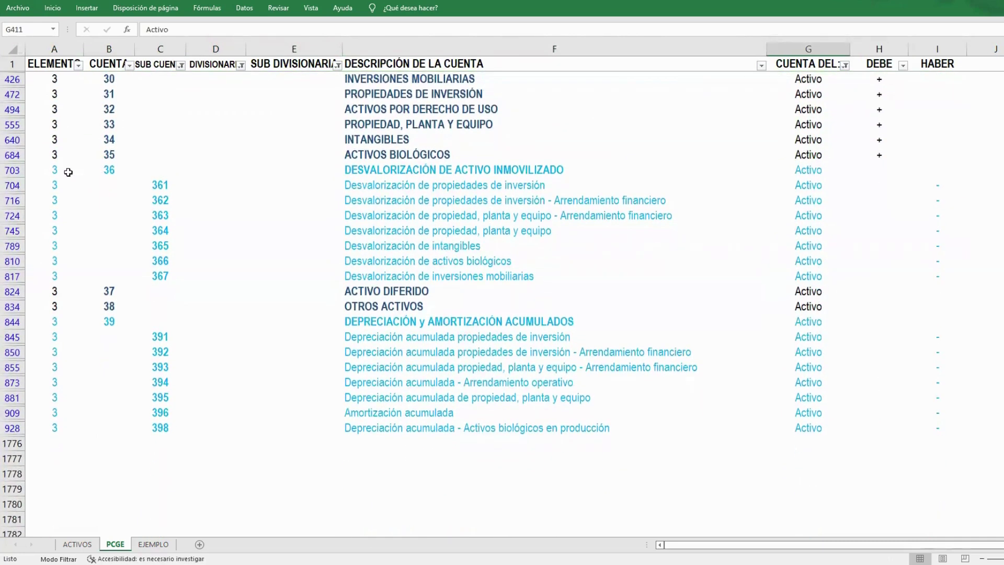
pyautogui.moveTo(49, 168); pyautogui.dragTo(923, 275)
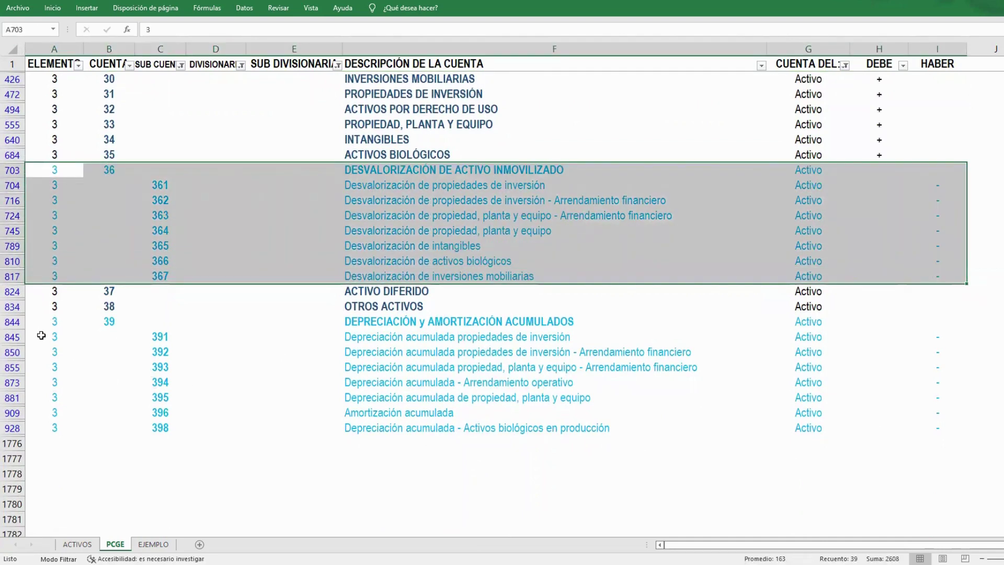
pyautogui.keyDown('ctrl'); pyautogui.moveTo(41, 321); pyautogui.dragTo(923, 426); pyautogui.keyUp('ctrl')
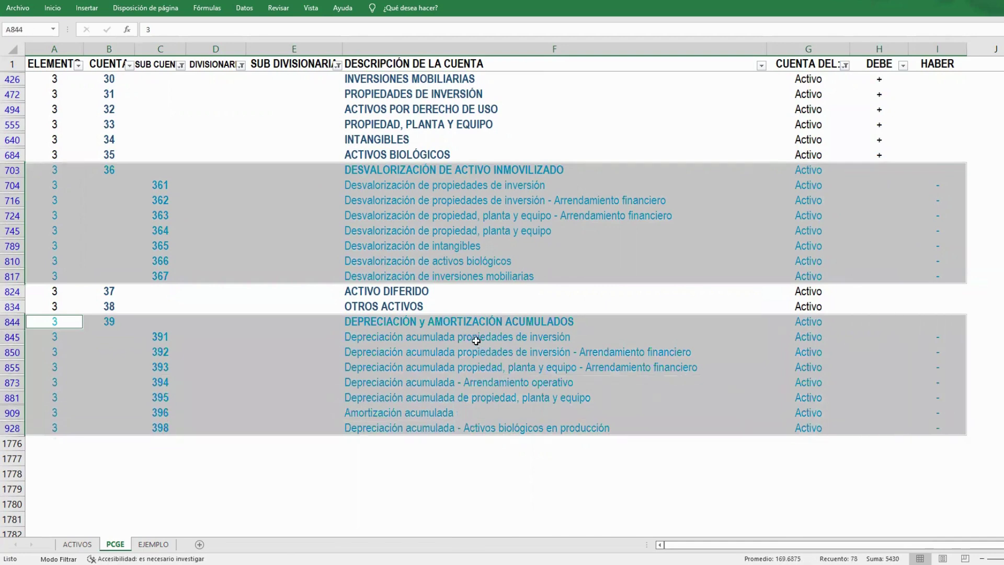
pyautogui.scroll(1, 474, 309)
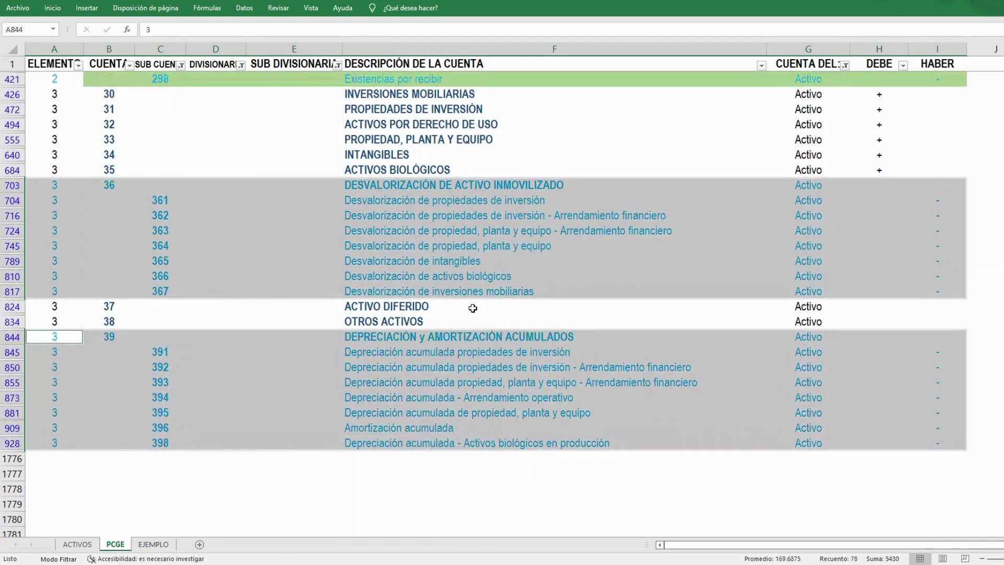
pyautogui.scroll(-1, 472, 308)
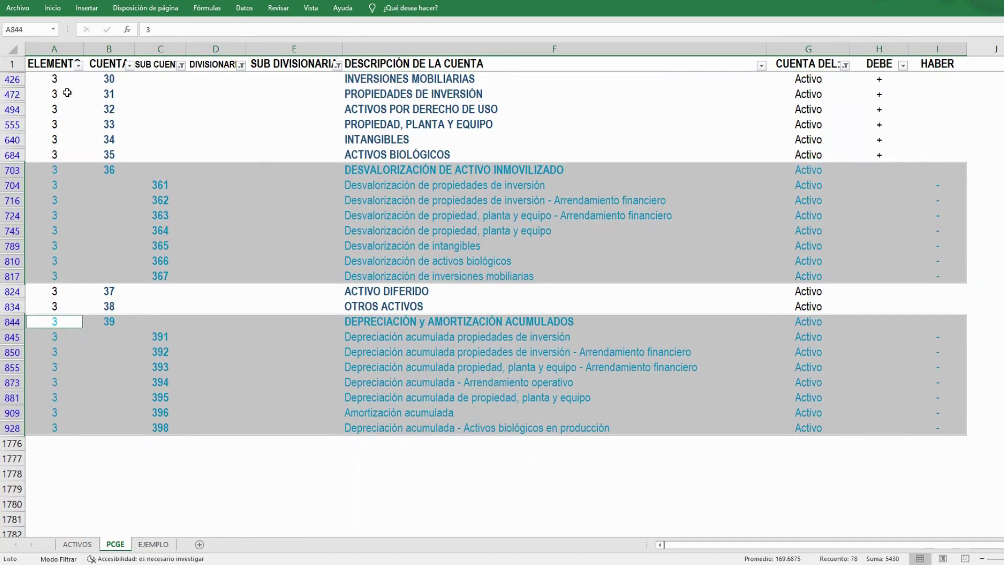
# Fill the account 31 Propiedades de inversión row with light gold across columns B to I.
pyautogui.moveTo(86, 94); pyautogui.dragTo(965, 97)
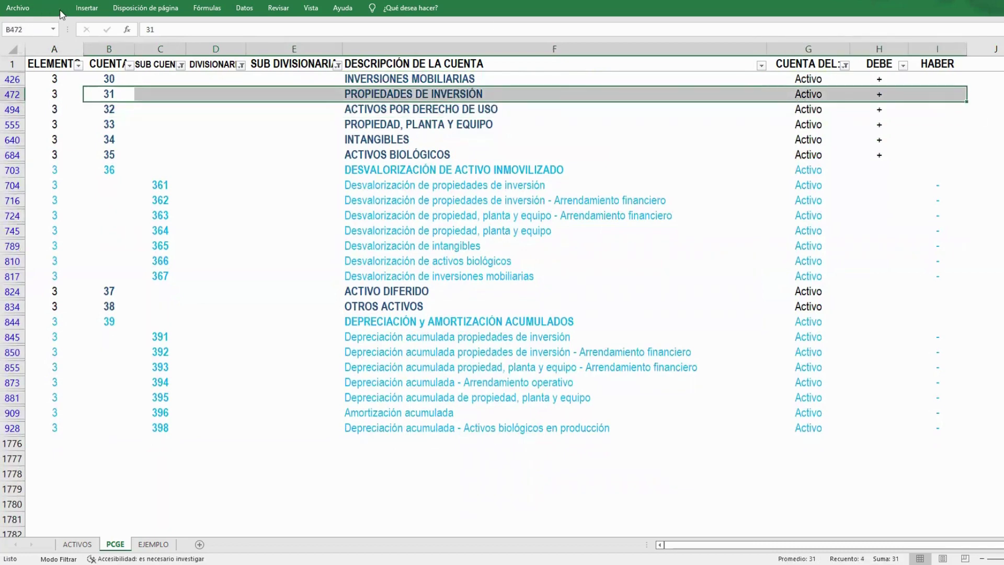
pyautogui.click(59, 10)
pyautogui.click(191, 46)
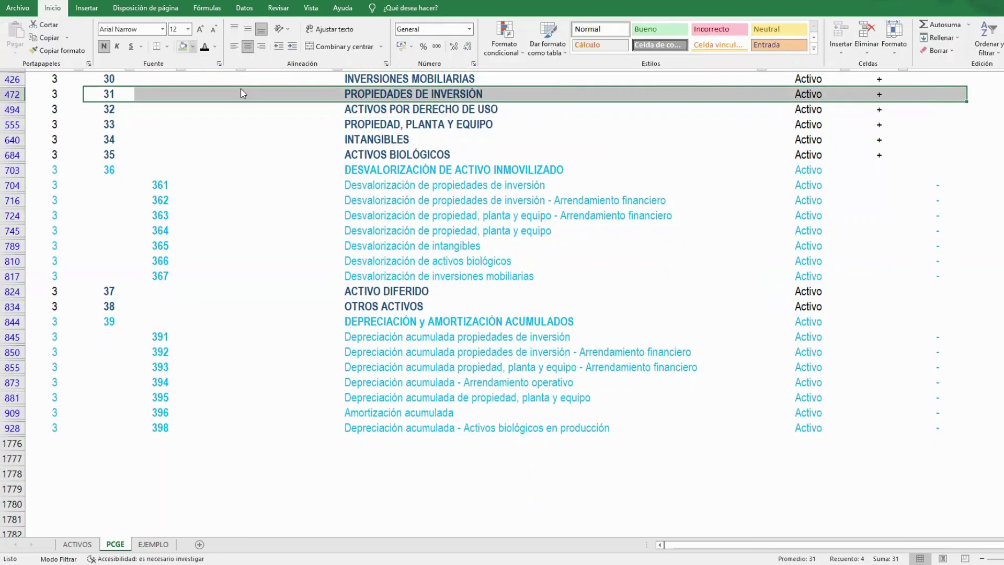
pyautogui.click(250, 94)
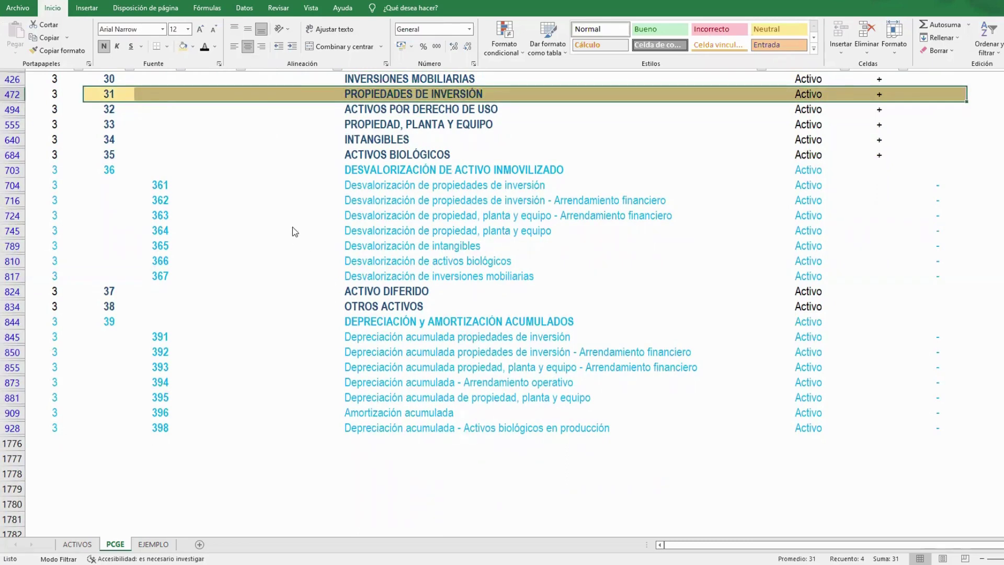
# Fill the matching subaccount 361 and 391 rows with the same light gold across columns B to I.
pyautogui.click(101, 185)
pyautogui.moveTo(101, 185); pyautogui.dragTo(944, 188)
pyautogui.press('F4')
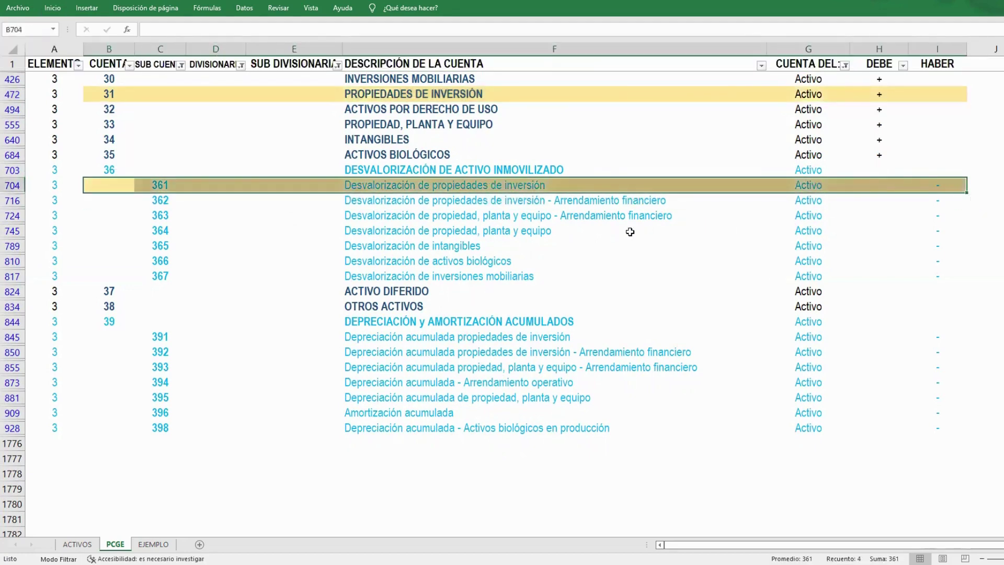
pyautogui.click(623, 232)
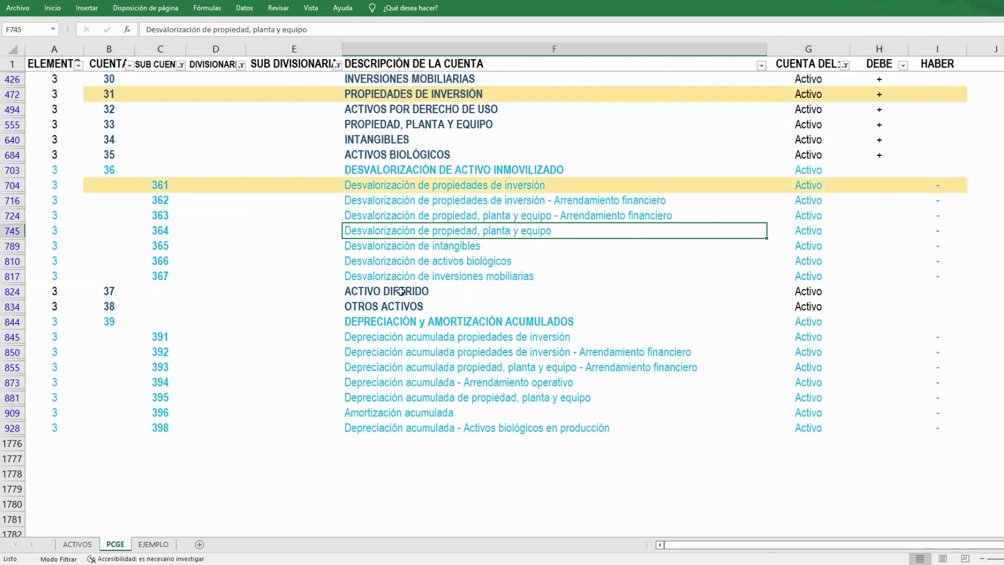
pyautogui.moveTo(98, 339); pyautogui.dragTo(927, 343)
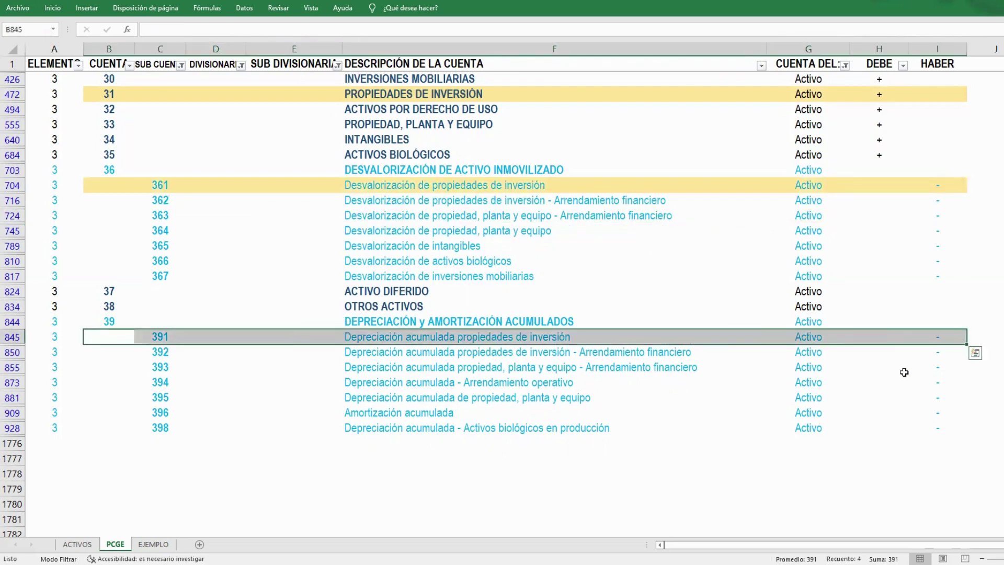
pyautogui.press('F4')
pyautogui.click(866, 396)
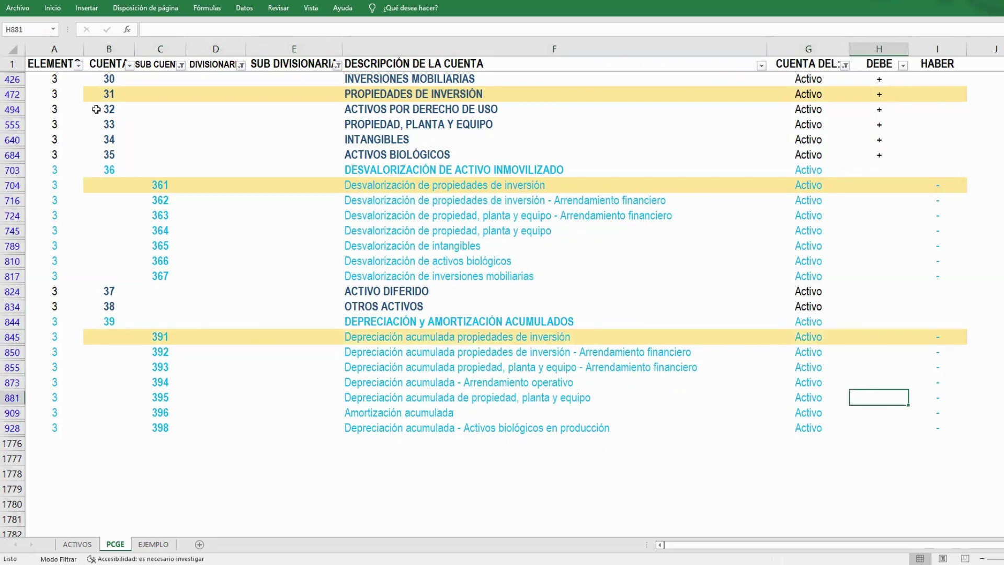
# Fill the account 32 Activos por derecho de uso row and the subaccount 362 and 363 rows with light green across columns B to I.
pyautogui.moveTo(107, 109); pyautogui.dragTo(935, 109)
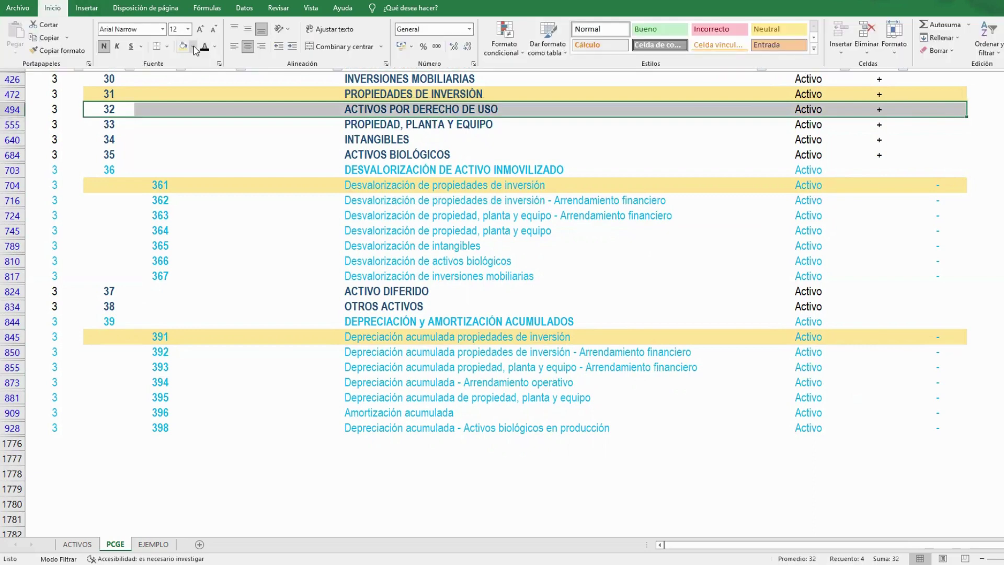
pyautogui.click(193, 46)
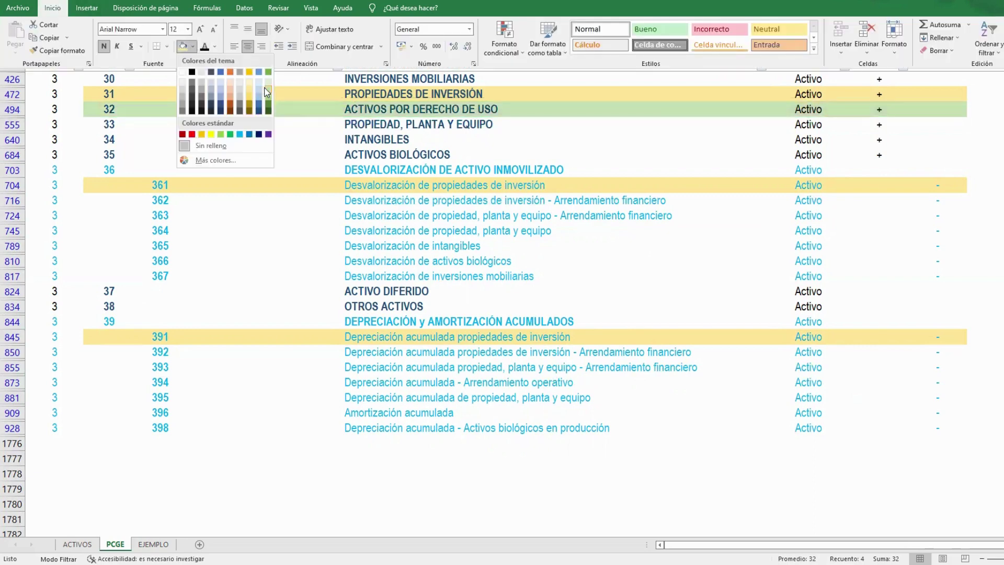
pyautogui.click(392, 116)
pyautogui.click(374, 113)
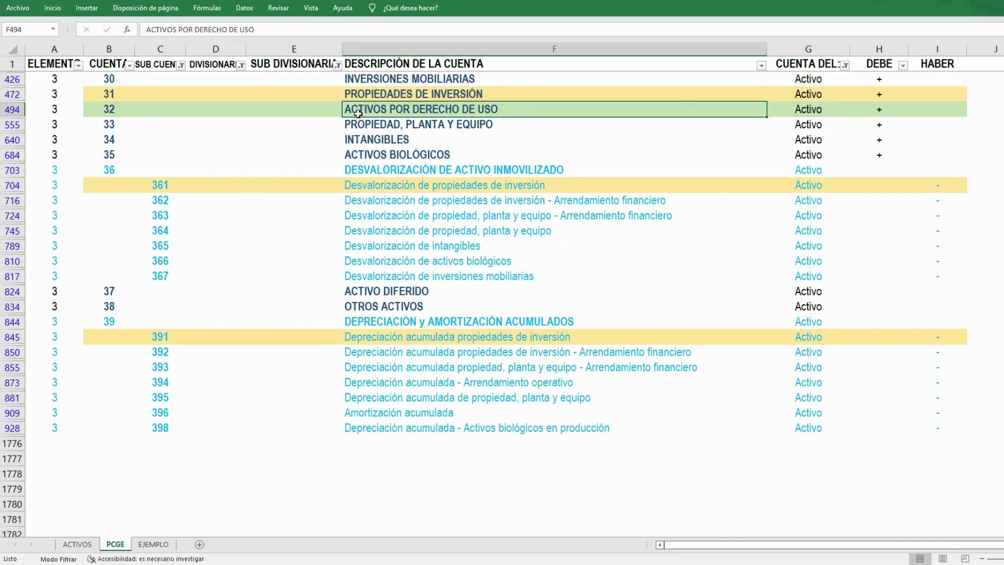
pyautogui.click(101, 199)
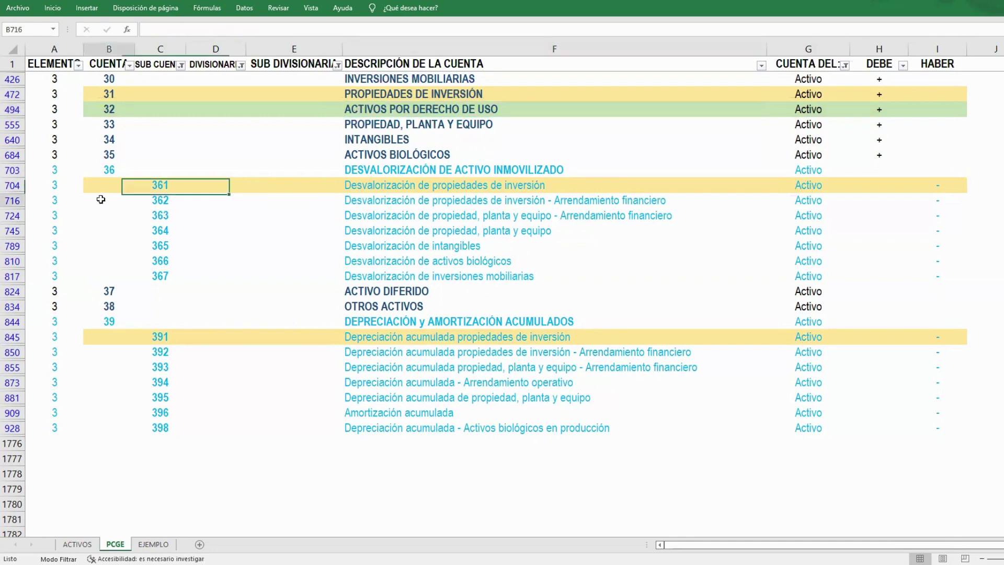
pyautogui.moveTo(101, 199); pyautogui.dragTo(928, 215)
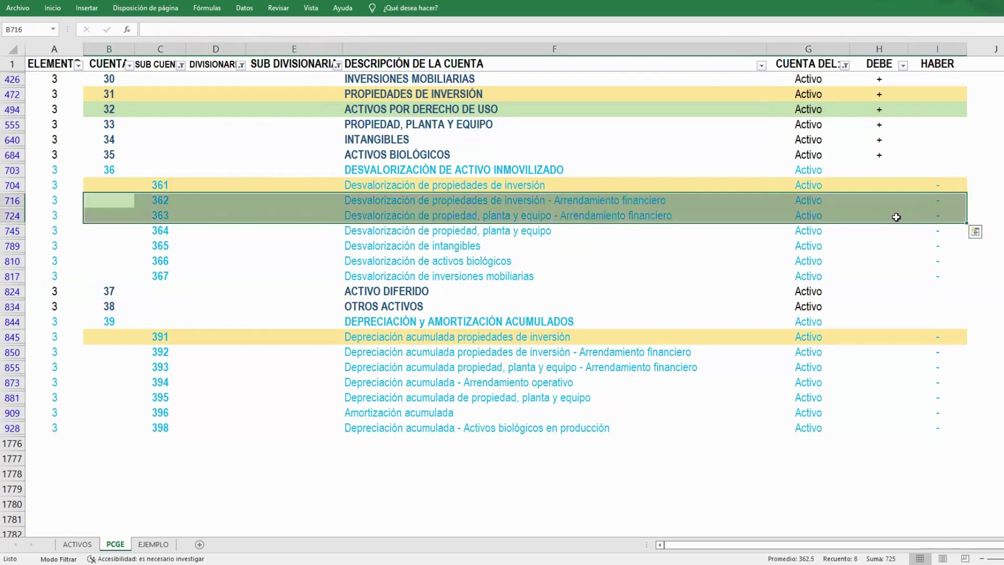
# Set the descriptions and codes of subaccounts 362 and 363 to black text.
pyautogui.click(511, 200)
pyautogui.moveTo(513, 200); pyautogui.dragTo(513, 216)
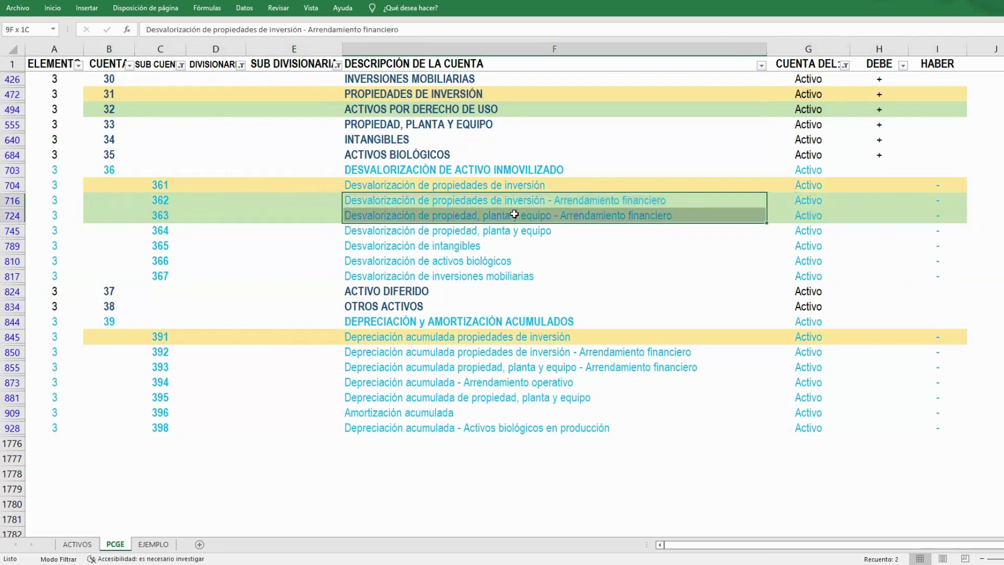
pyautogui.click(52, 8)
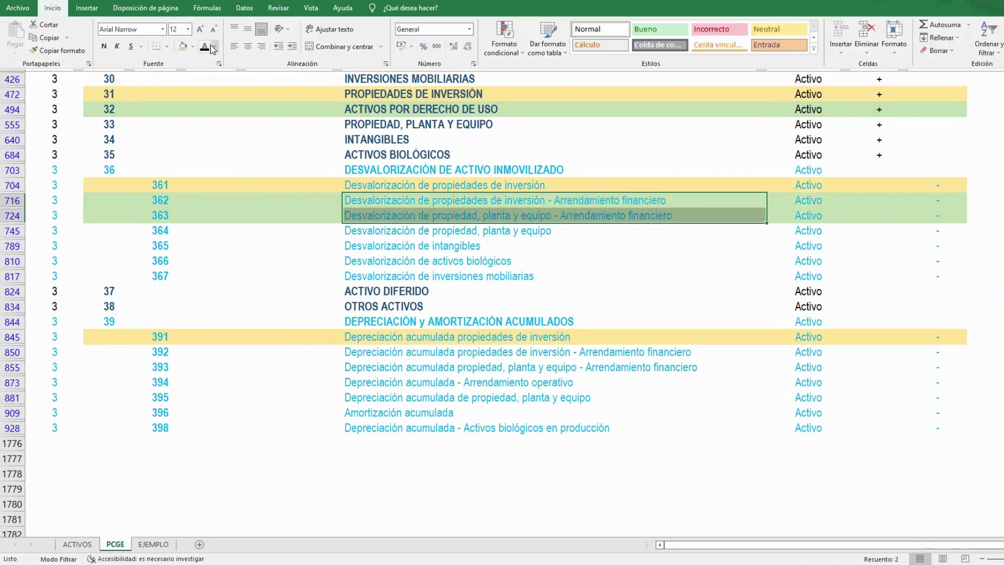
pyautogui.click(204, 46)
pyautogui.click(553, 248)
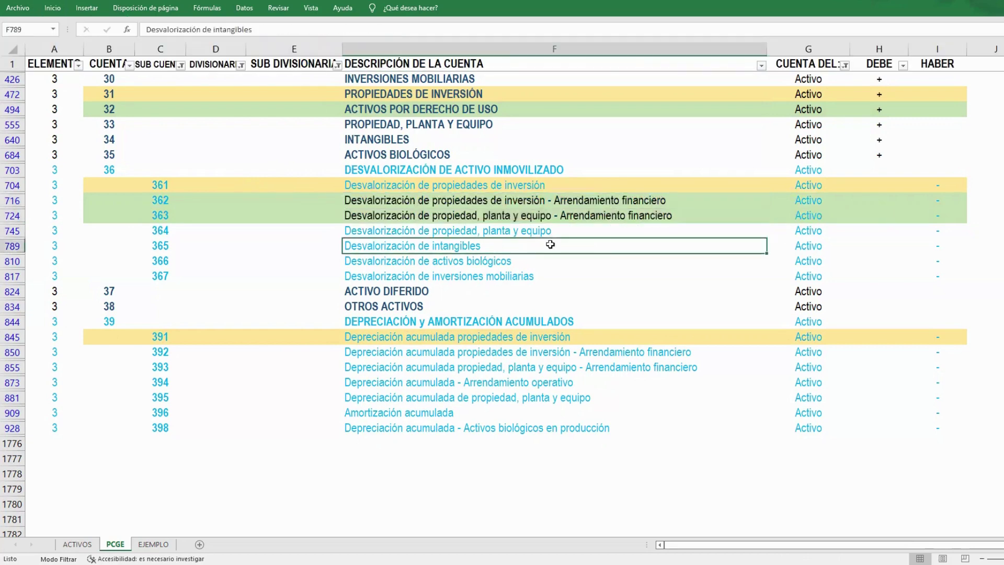
pyautogui.moveTo(152, 200); pyautogui.dragTo(156, 216)
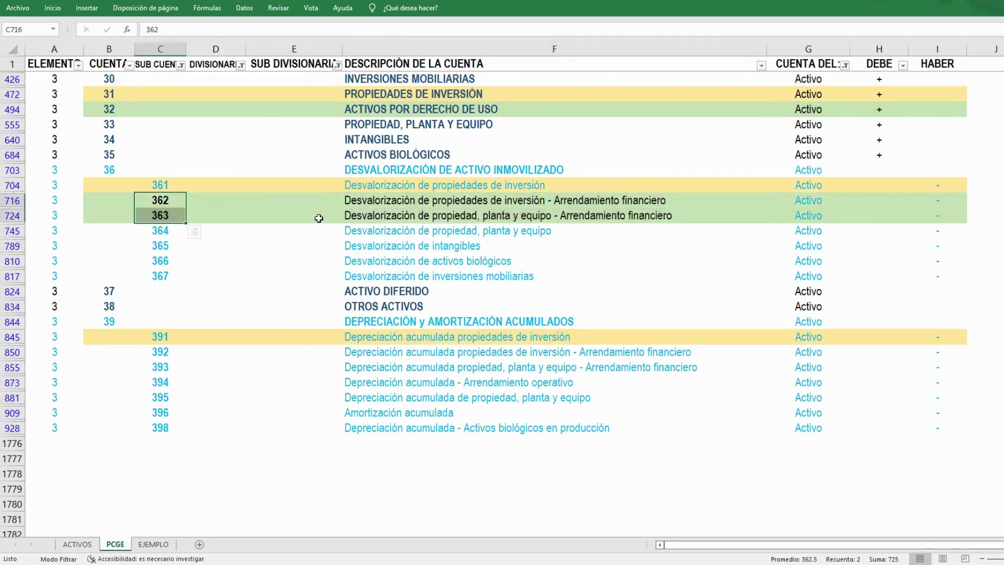
pyautogui.click(321, 217)
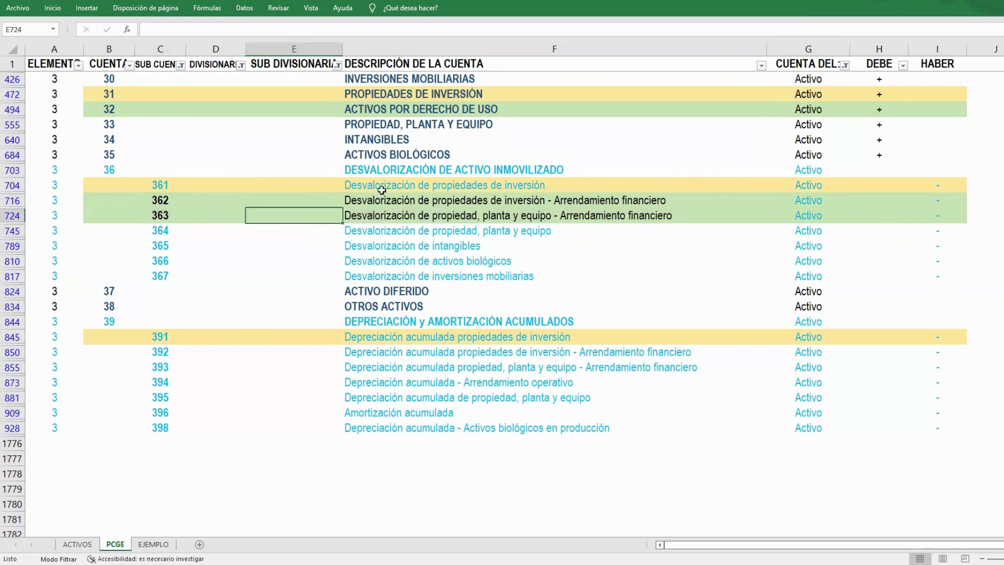
# Fill the subaccount 392 and 393 rows with the same light green as account 32 across columns B to I.
pyautogui.click(102, 110)
pyautogui.moveTo(288, 119); pyautogui.dragTo(936, 110)
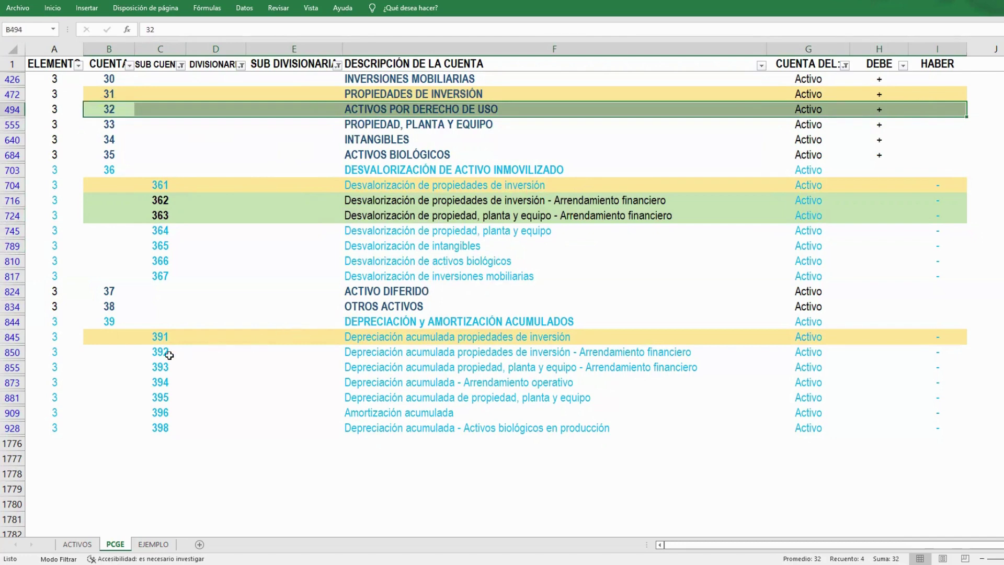
pyautogui.moveTo(107, 352); pyautogui.dragTo(915, 365)
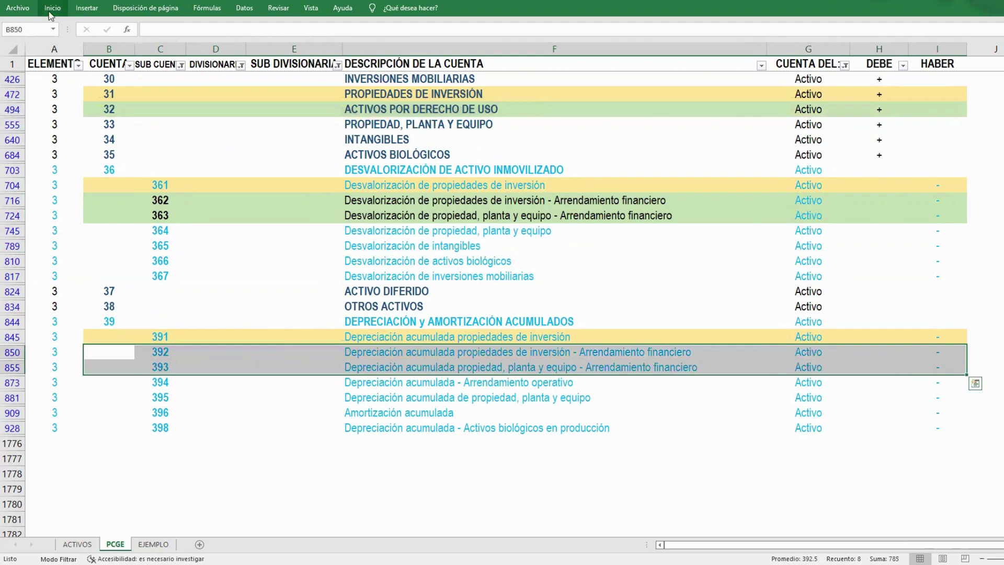
pyautogui.click(184, 47)
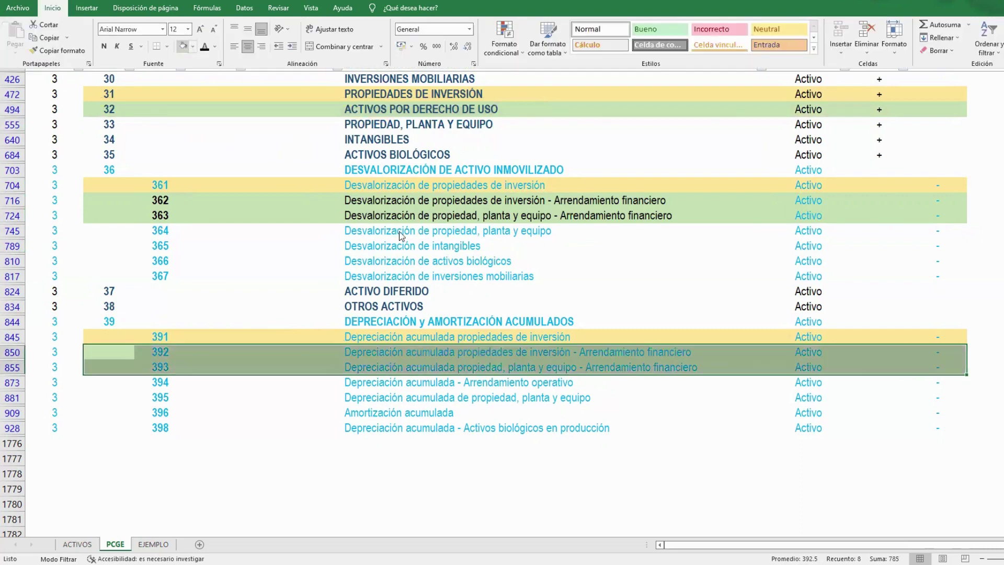
# Set the descriptions and codes of subaccounts 392 and 393 to black text.
pyautogui.click(386, 349)
pyautogui.moveTo(386, 350); pyautogui.dragTo(386, 367)
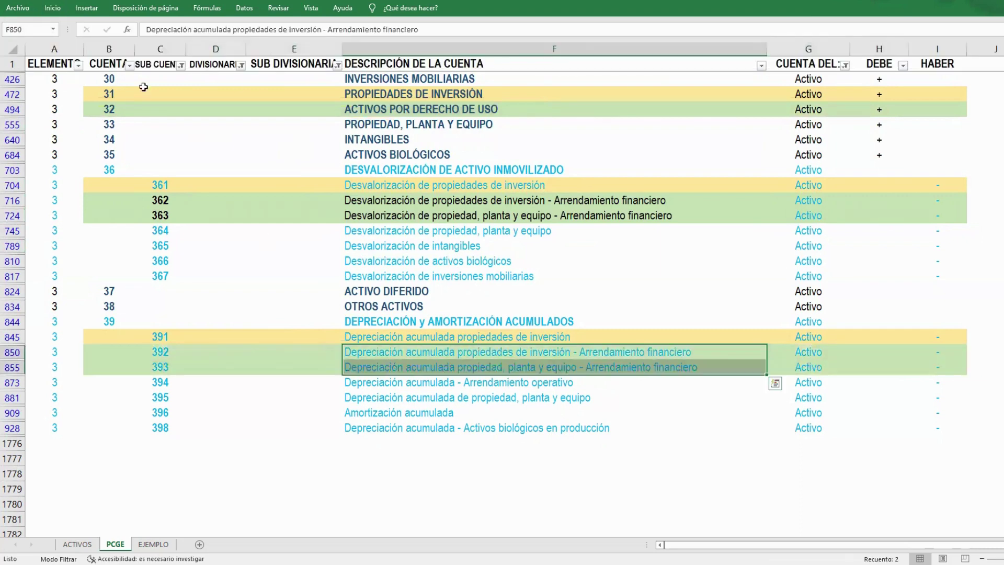
pyautogui.click(53, 7)
pyautogui.click(204, 48)
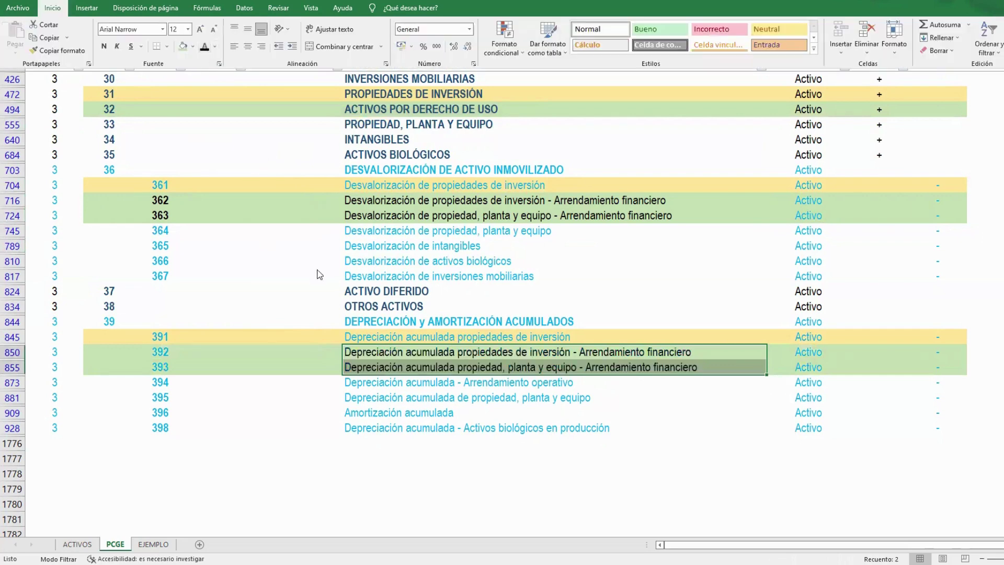
pyautogui.click(251, 350)
pyautogui.moveTo(160, 351); pyautogui.dragTo(160, 367)
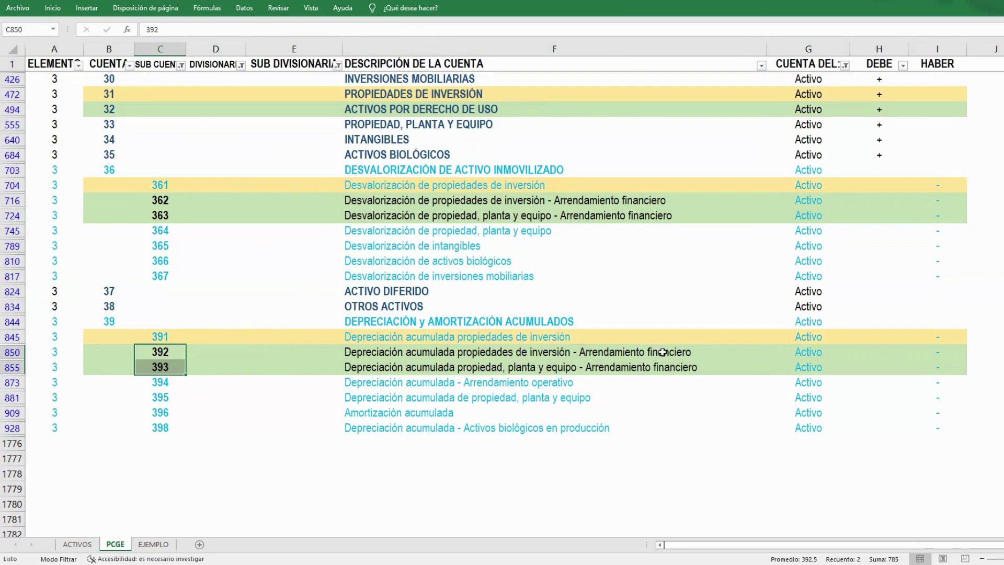
pyautogui.moveTo(662, 352); pyautogui.dragTo(863, 367)
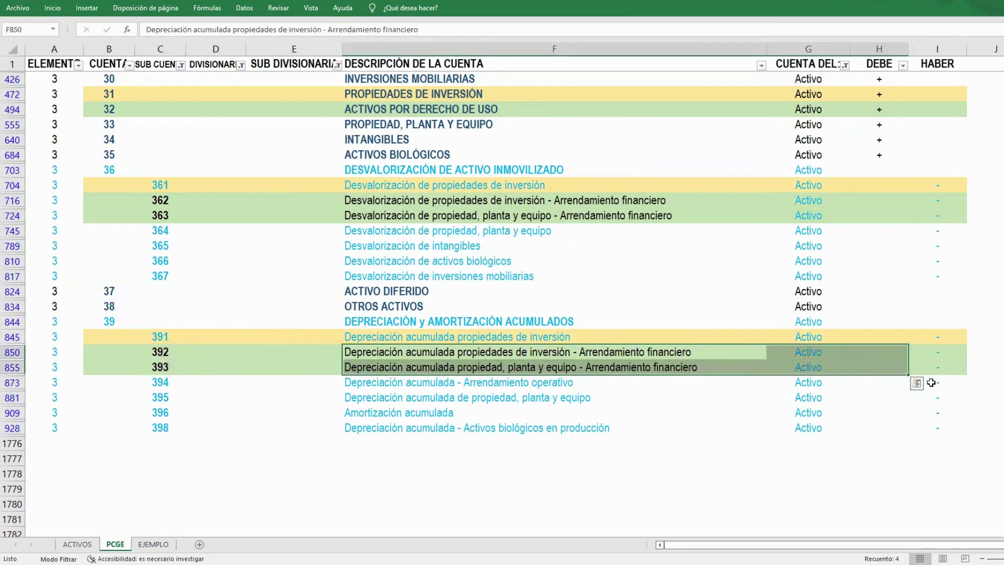
# Set the subaccount 394 row to black text and fill it with light green across columns B to I.
pyautogui.moveTo(925, 384); pyautogui.dragTo(108, 382)
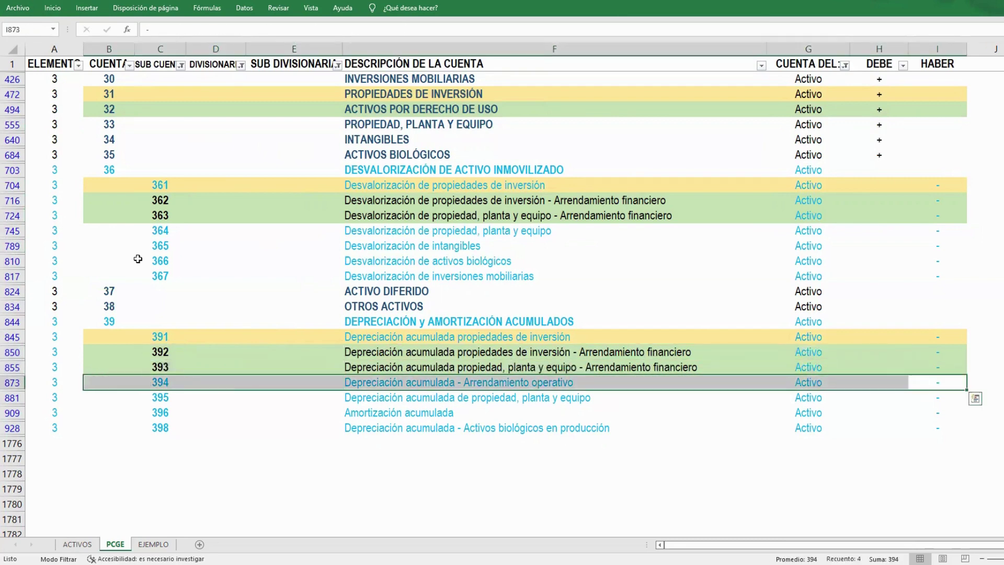
pyautogui.press('F4')
pyautogui.click(54, 9)
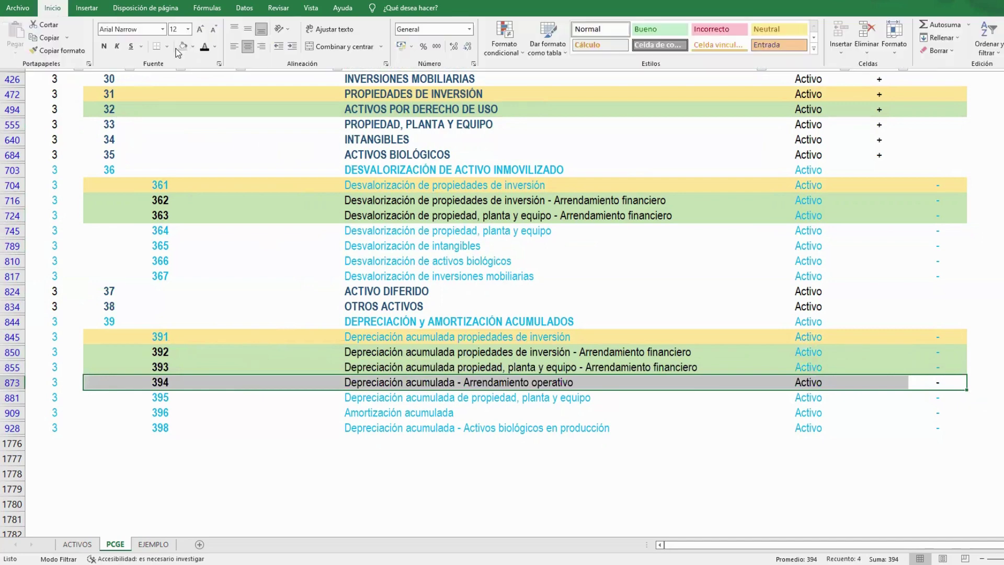
pyautogui.click(183, 46)
pyautogui.click(580, 285)
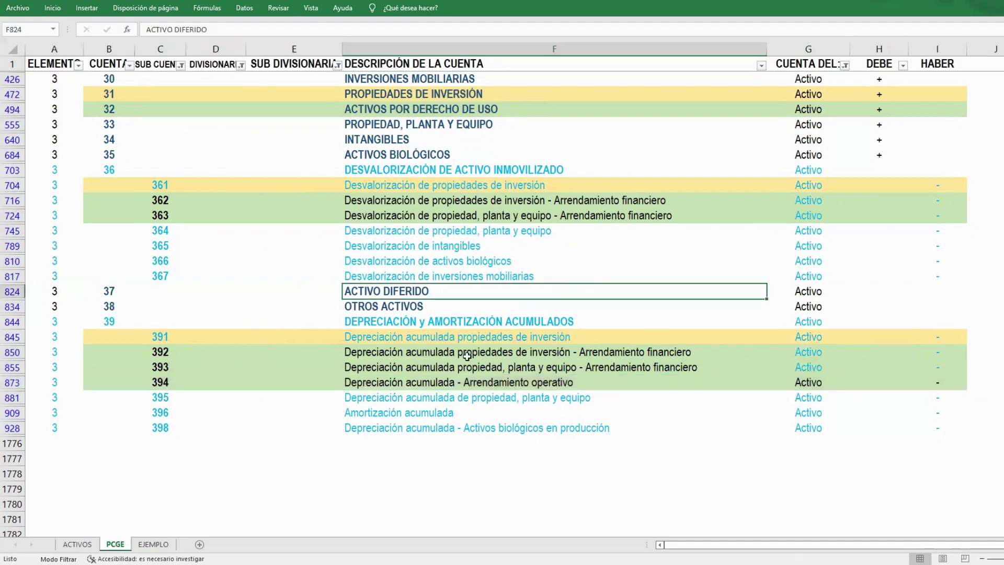
# Compare account 32 Activos por derecho de uso with its valuation subaccounts 362, 363 and 392 to 394.
pyautogui.moveTo(453, 353); pyautogui.dragTo(441, 377)
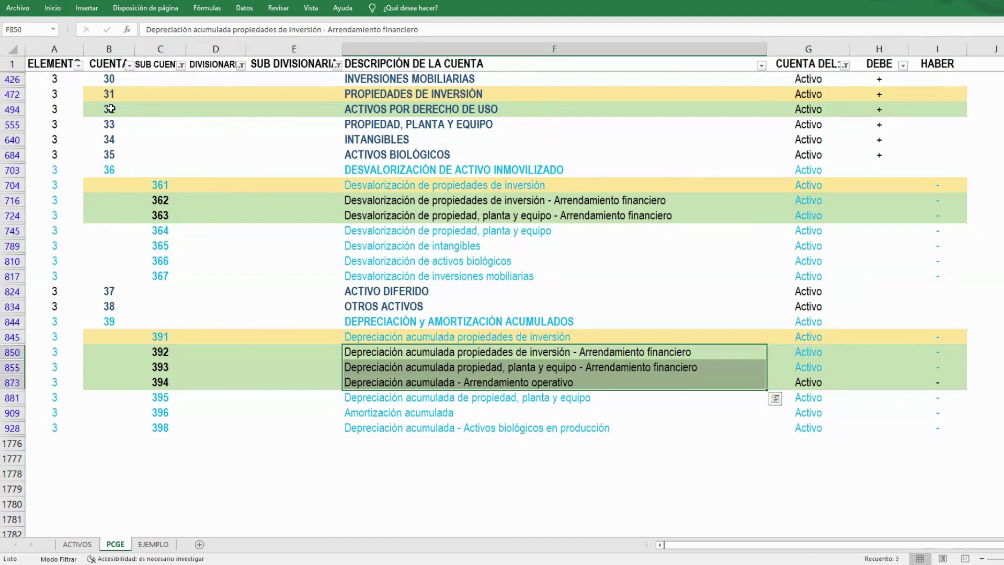
pyautogui.moveTo(108, 109); pyautogui.dragTo(469, 110)
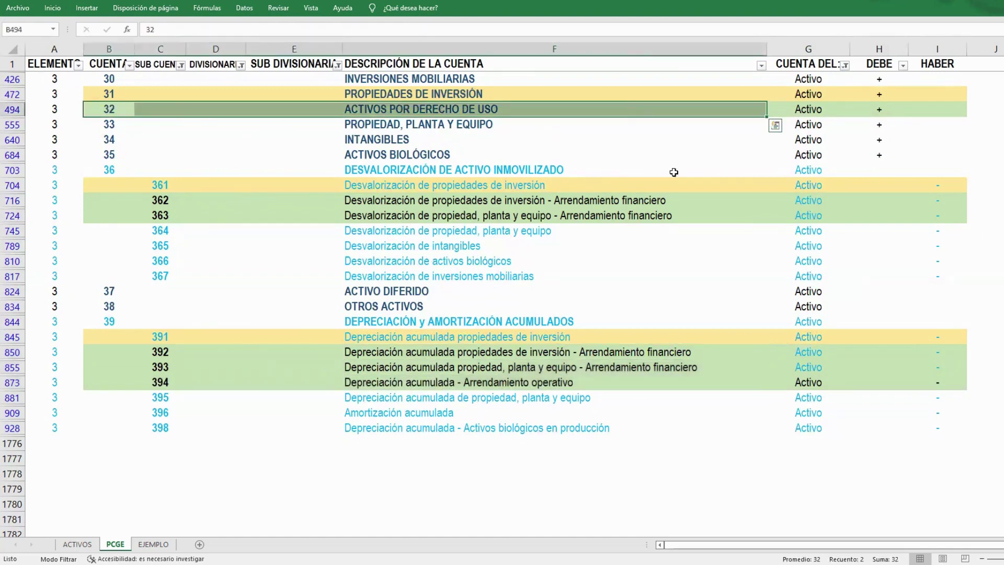
pyautogui.click(166, 201)
pyautogui.click(170, 214)
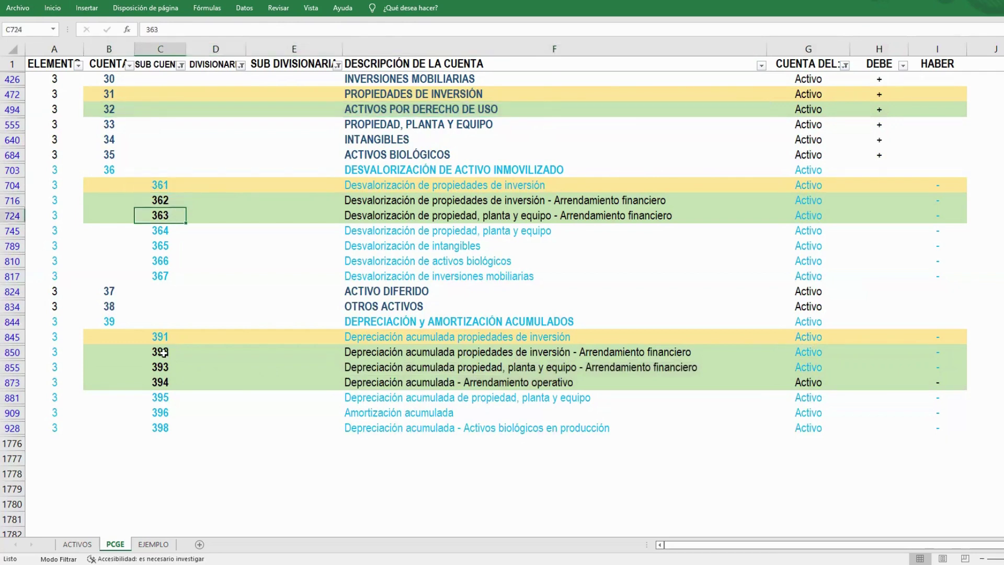
pyautogui.moveTo(164, 351); pyautogui.dragTo(162, 382)
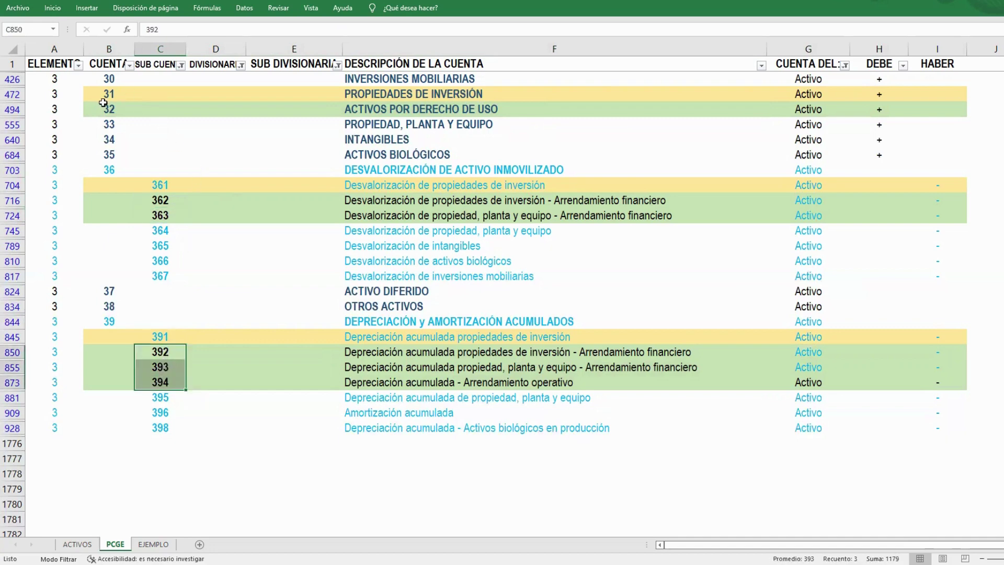
pyautogui.moveTo(107, 108); pyautogui.dragTo(899, 110)
pyautogui.click(416, 134)
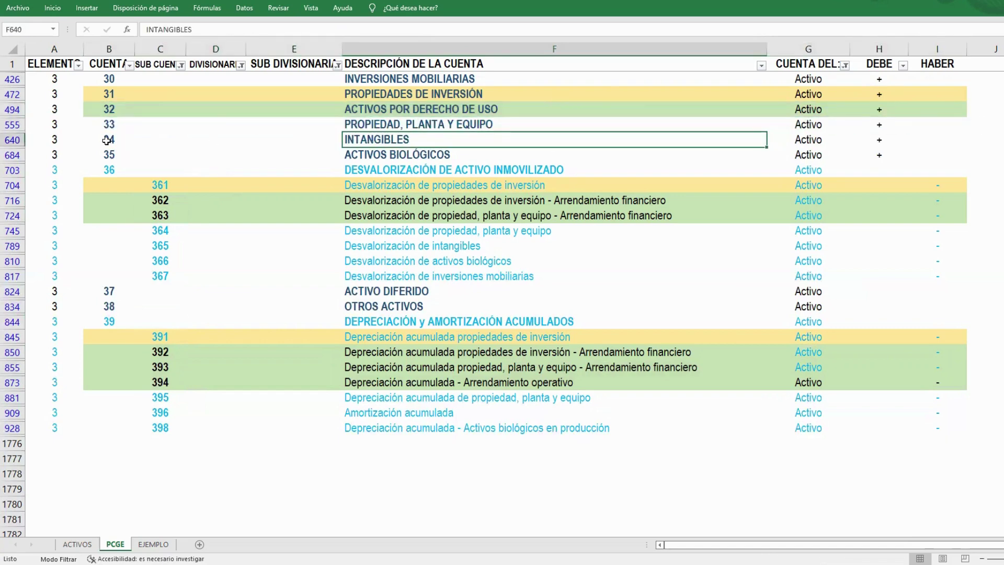
# Fill the account 33 Propiedad, planta y equipo row and the subaccount 364 row with light orange across columns B to I.
pyautogui.moveTo(105, 124); pyautogui.dragTo(966, 120)
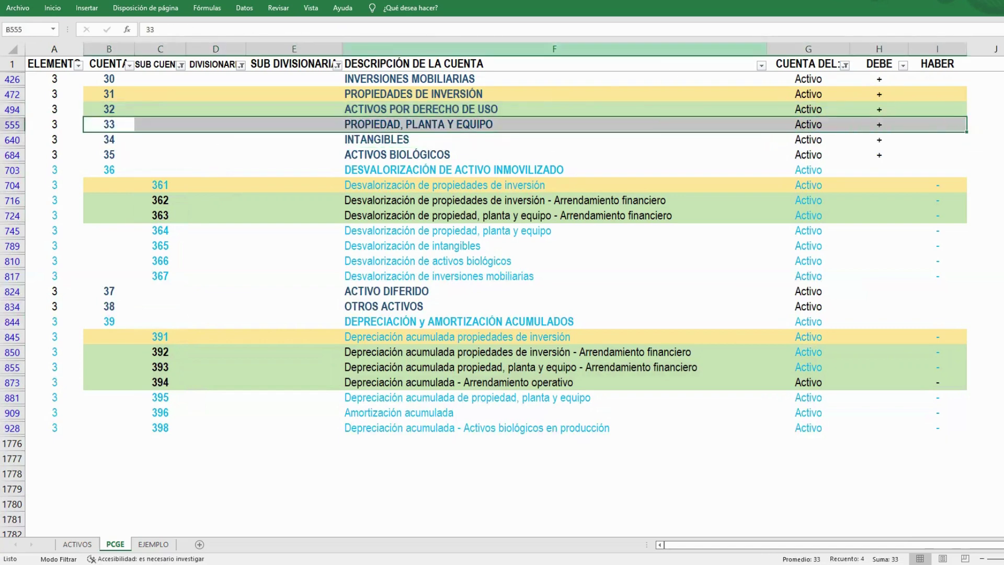
pyautogui.click(53, 8)
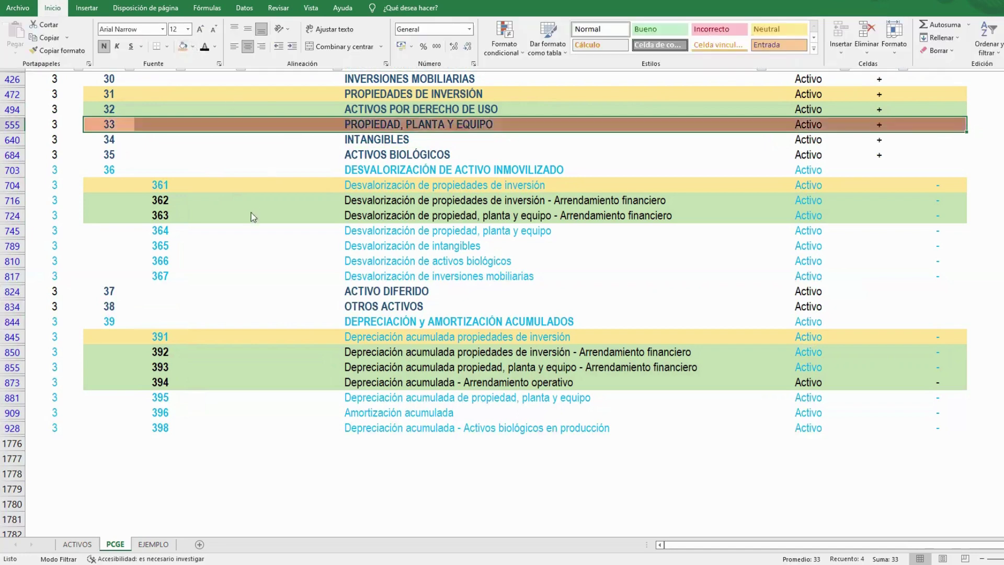
pyautogui.moveTo(107, 230); pyautogui.dragTo(967, 231)
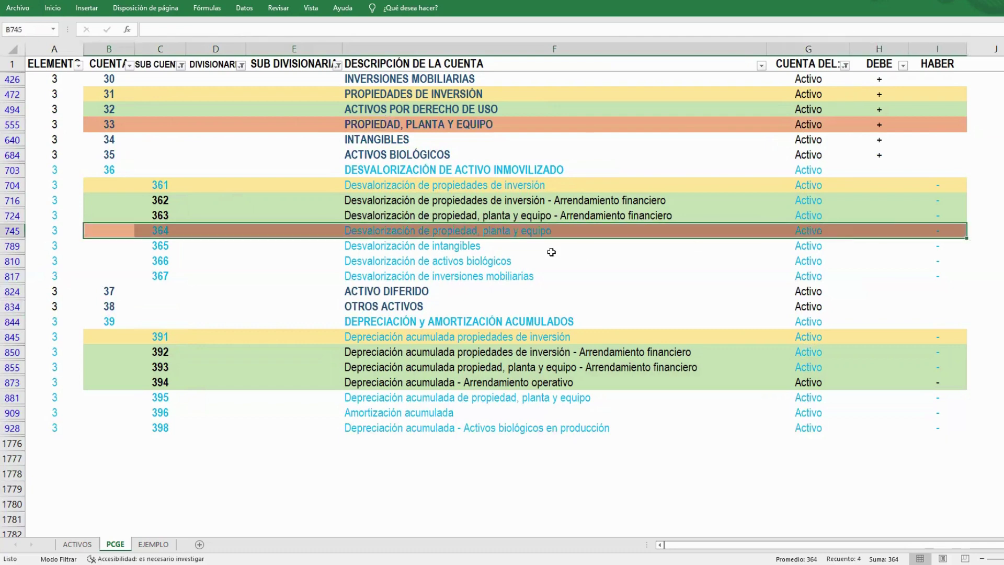
# Set the descriptions of subaccounts 364 and 395 to black text.
pyautogui.click(463, 235)
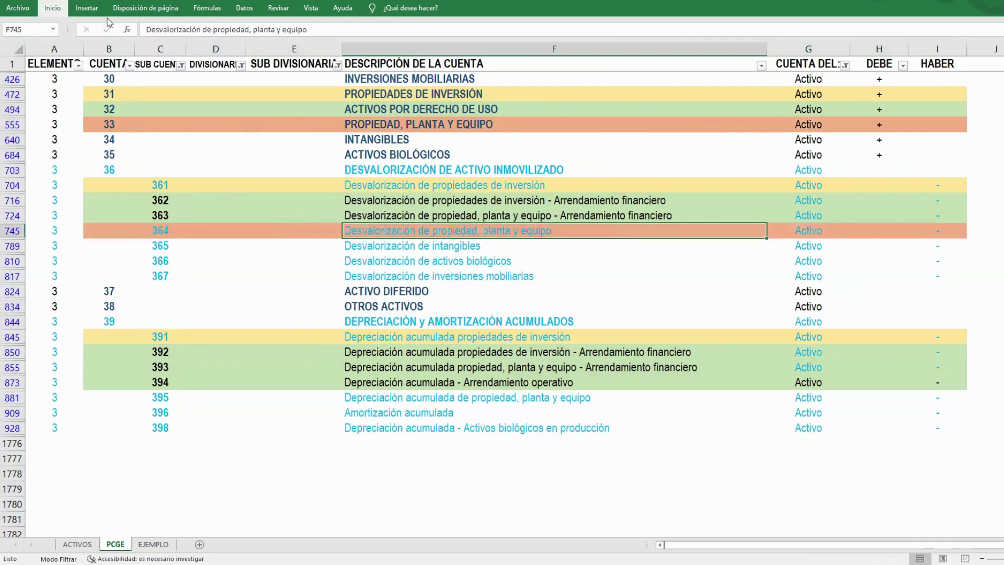
pyautogui.click(55, 9)
pyautogui.click(204, 46)
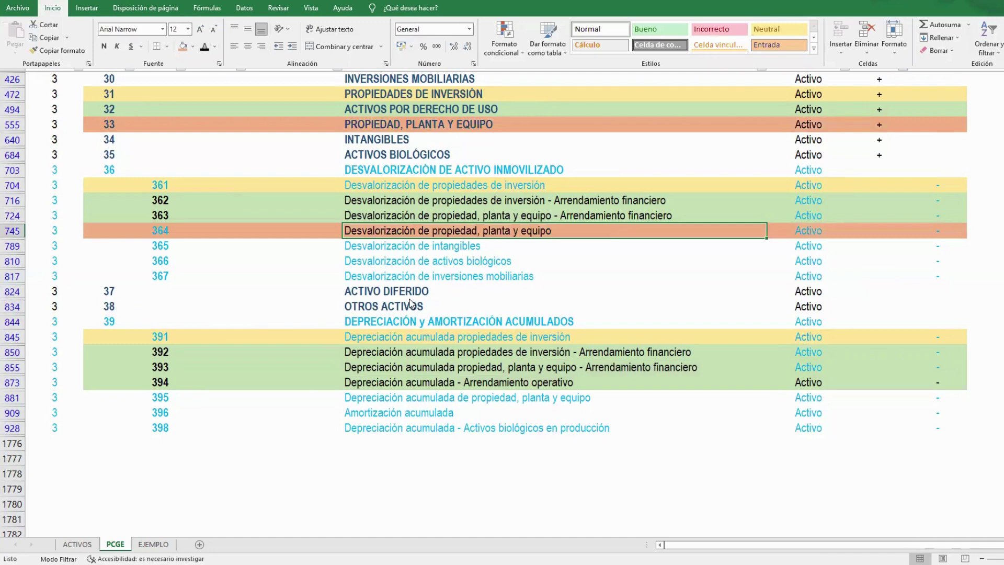
pyautogui.click(389, 399)
pyautogui.press('F4')
# Fill the subaccount 395 row with the same light orange as account 33 across columns B to I.
pyautogui.moveTo(132, 399); pyautogui.dragTo(928, 397)
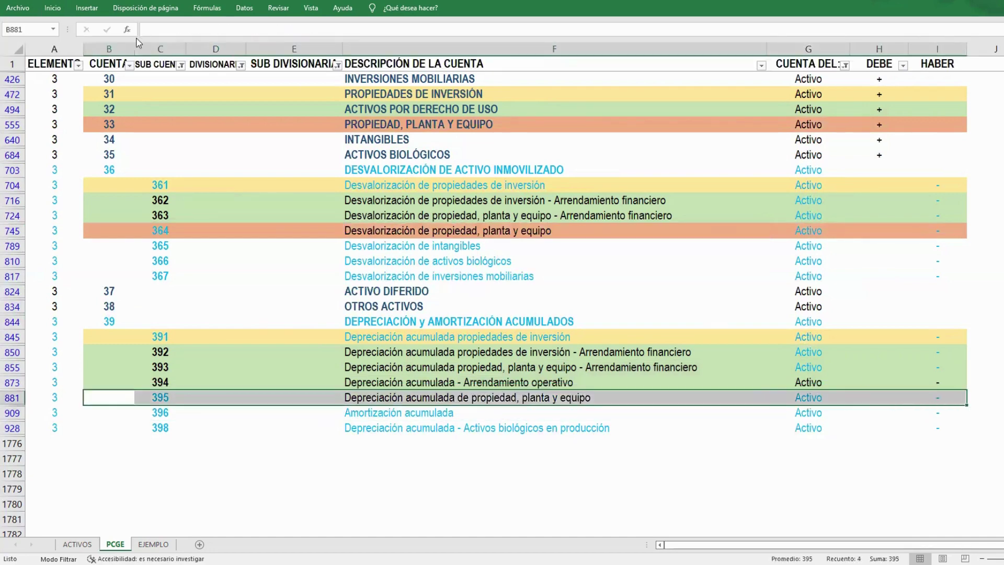
pyautogui.click(59, 15)
pyautogui.click(183, 46)
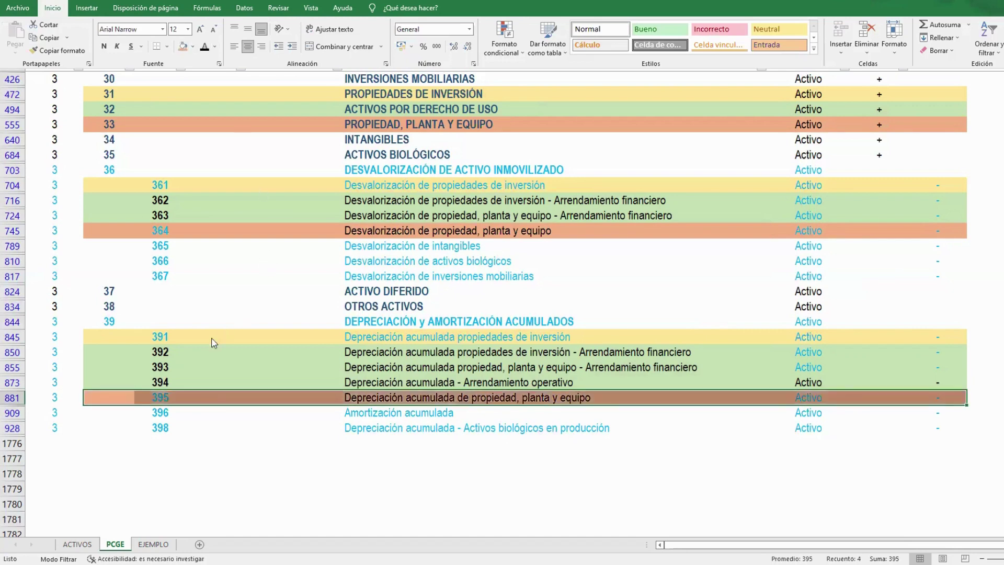
# Set the codes of subaccounts 364 and 395 to black text.
pyautogui.click(162, 397)
pyautogui.keyDown('ctrl'); pyautogui.click(161, 233); pyautogui.keyUp('ctrl')
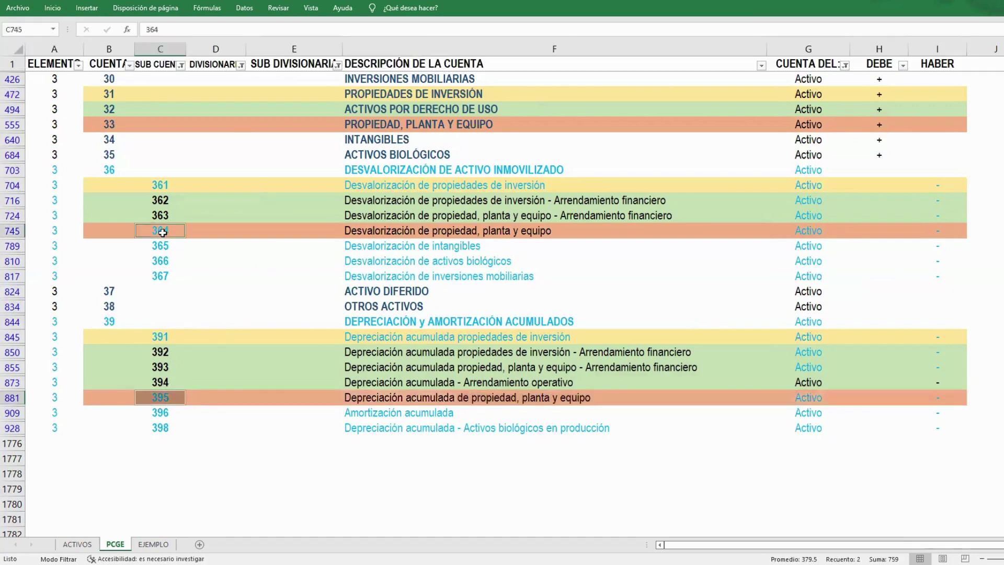
pyautogui.click(52, 8)
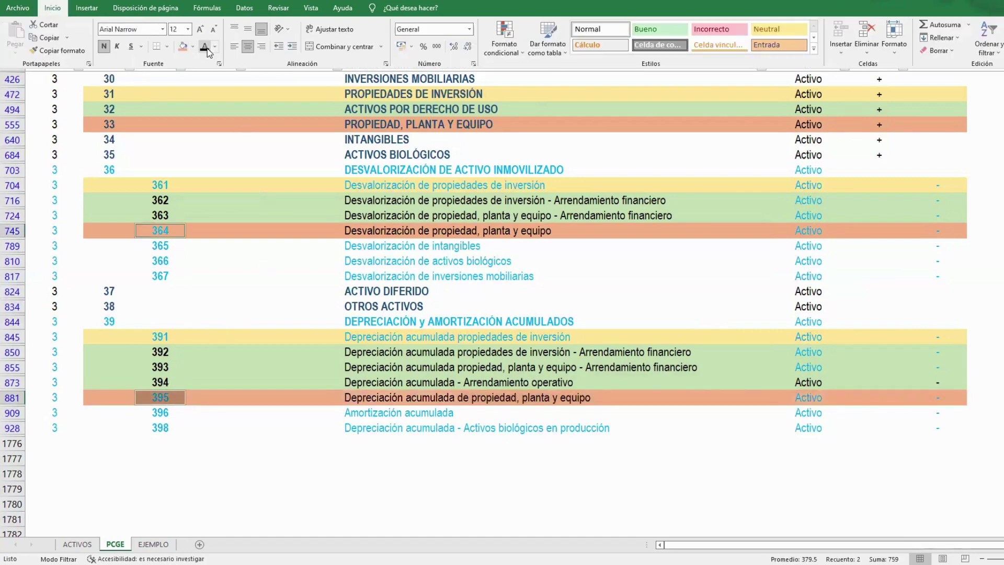
pyautogui.click(204, 46)
pyautogui.click(241, 251)
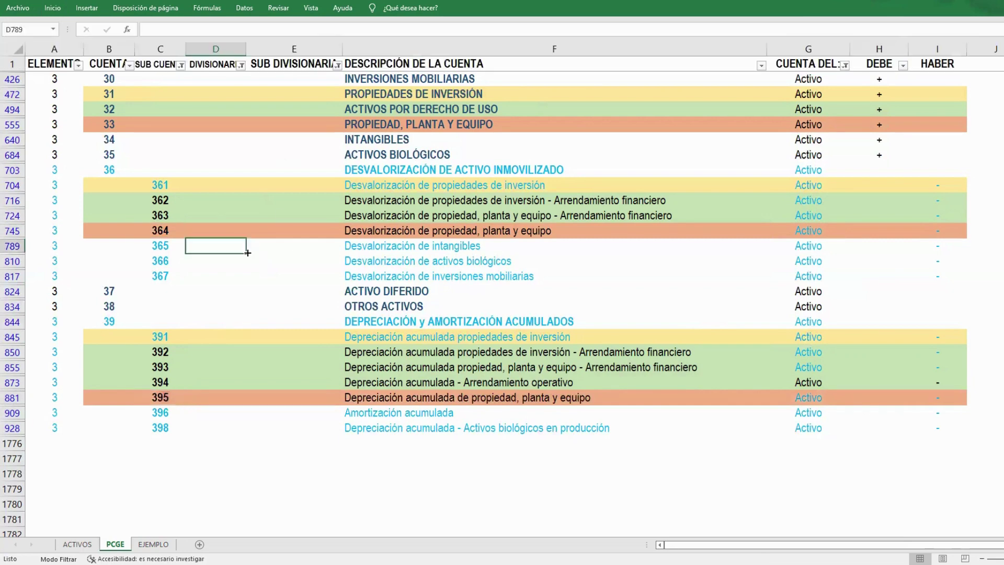
# Fill the account 34 Intangibles row and the subaccount 365 and 396 rows with light blue across columns B to I.
pyautogui.moveTo(92, 139); pyautogui.dragTo(931, 134)
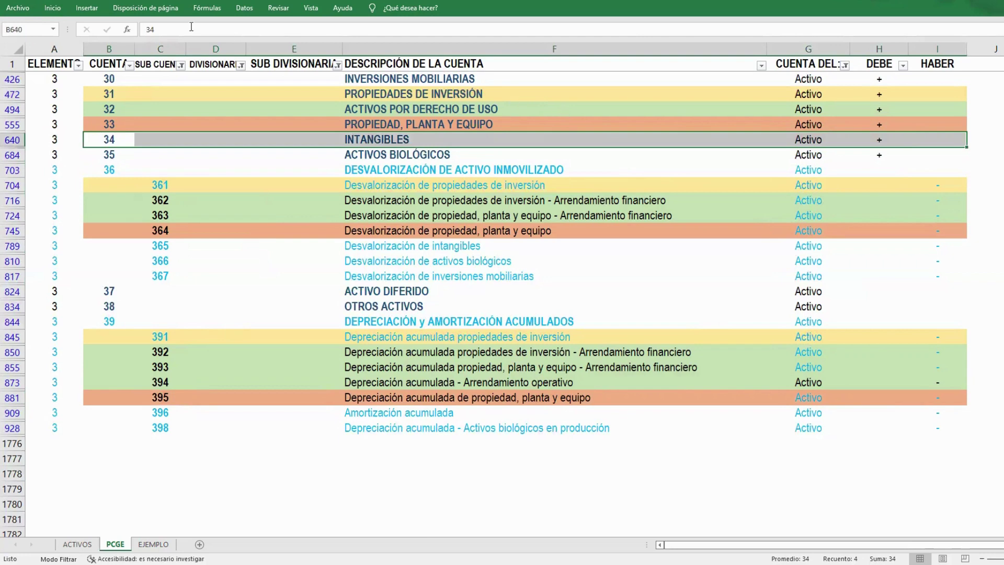
pyautogui.click(48, 12)
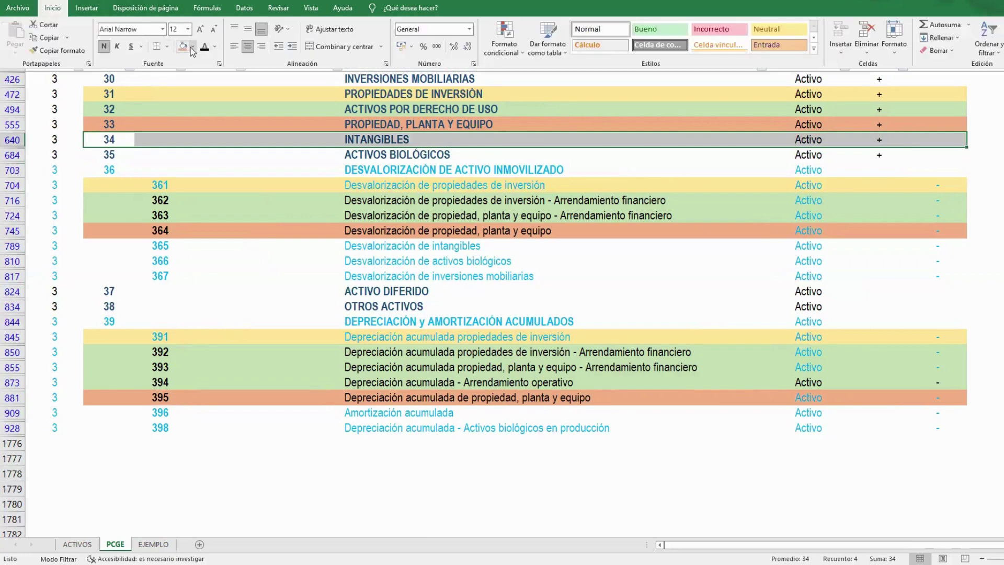
pyautogui.click(193, 46)
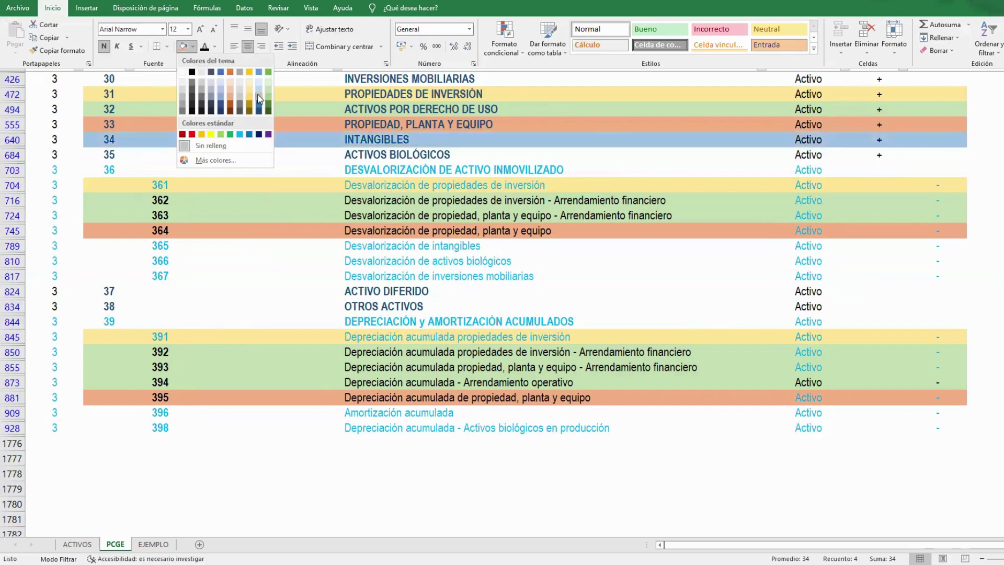
pyautogui.click(259, 96)
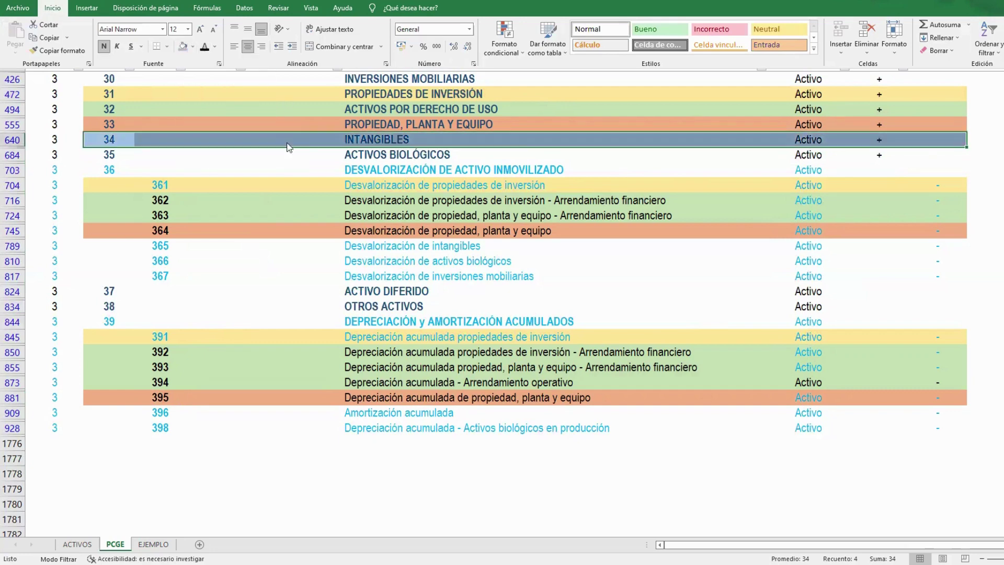
pyautogui.click(244, 261)
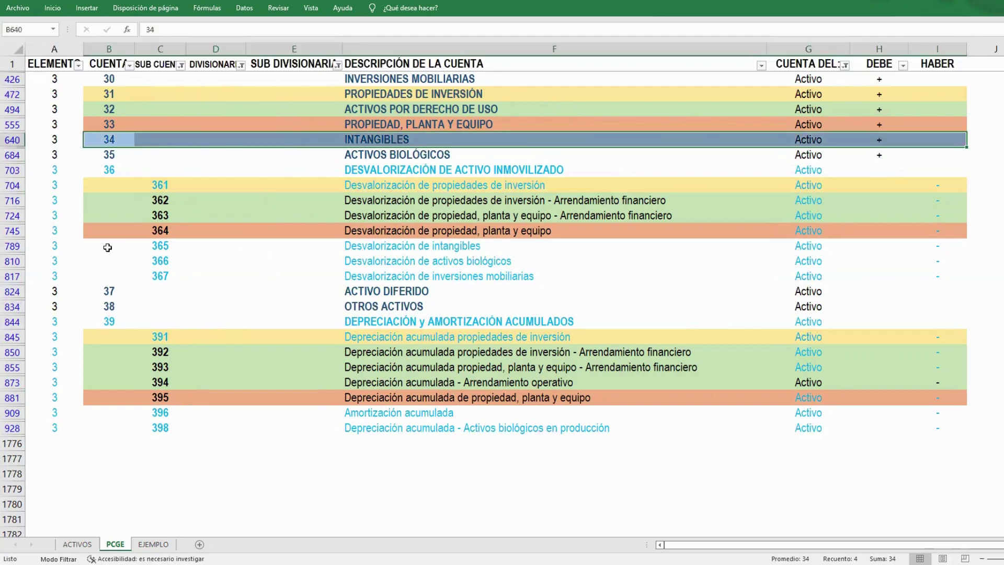
pyautogui.moveTo(107, 248)
pyautogui.mouseDown()
pyautogui.moveTo(946, 245)
pyautogui.moveTo(934, 244)
pyautogui.mouseUp()
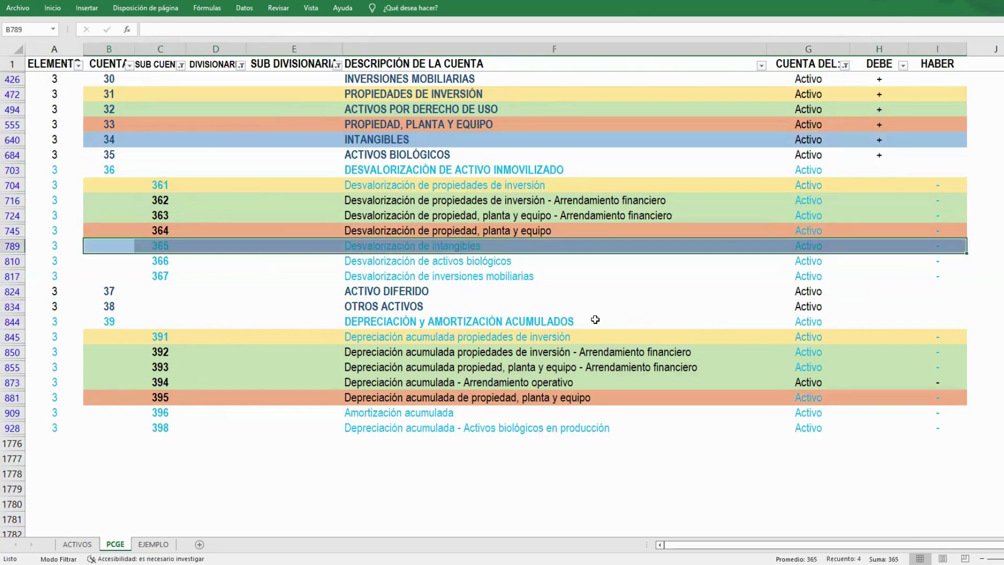
pyautogui.moveTo(109, 414); pyautogui.dragTo(931, 412)
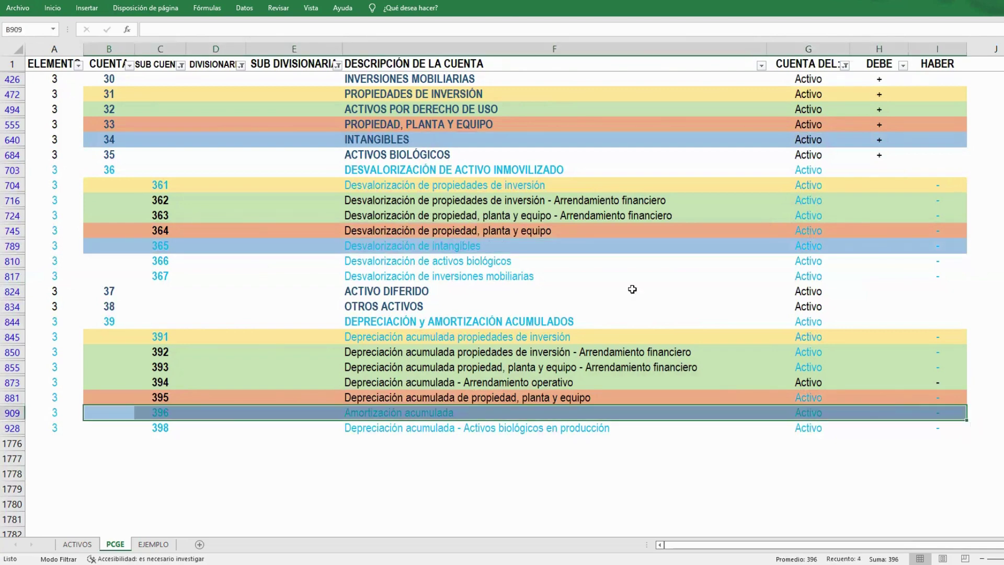
# Set the codes and descriptions of subaccounts 365 and 396 to black text.
pyautogui.keyDown('ctrl'); pyautogui.moveTo(107, 247); pyautogui.dragTo(926, 247); pyautogui.keyUp('ctrl')
pyautogui.moveTo(164, 249); pyautogui.dragTo(345, 246)
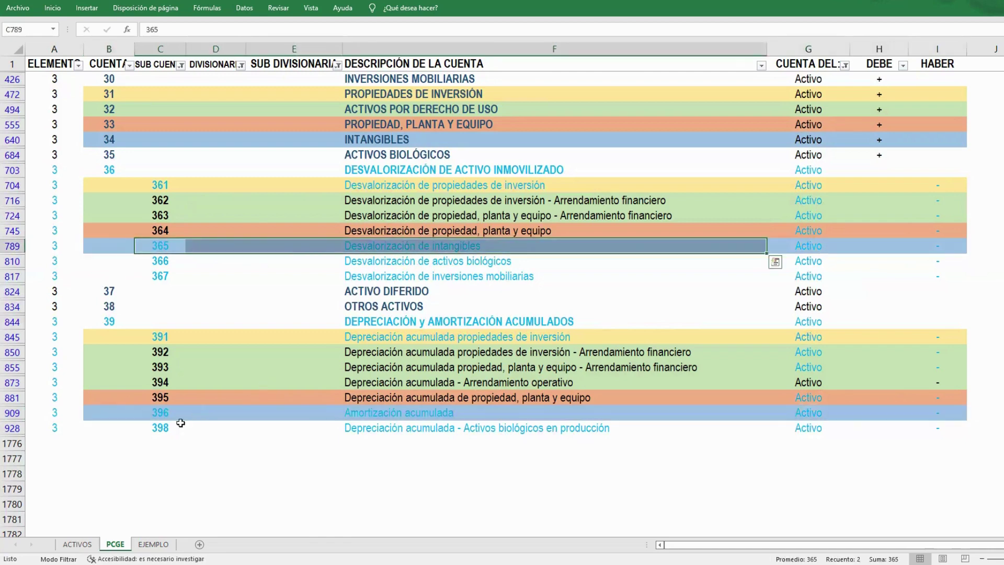
pyautogui.keyDown('ctrl'); pyautogui.moveTo(160, 414); pyautogui.dragTo(345, 413); pyautogui.keyUp('ctrl')
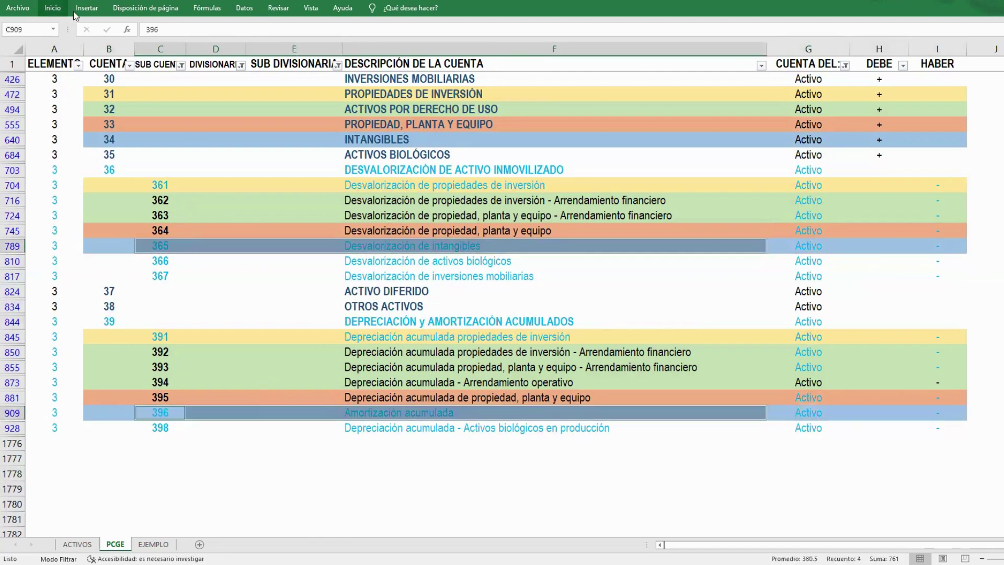
pyautogui.click(53, 8)
pyautogui.click(204, 46)
pyautogui.click(370, 280)
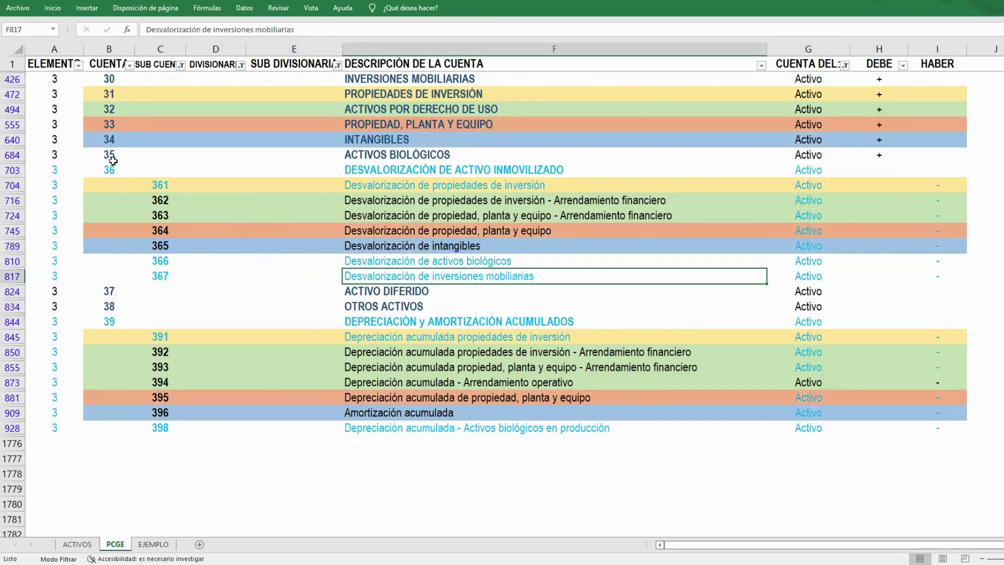
# Examine how account 35 pairs with subaccounts 366 and 398, and account 30 Inversiones mobiliarias with subaccount 367.
pyautogui.moveTo(110, 152); pyautogui.dragTo(411, 152)
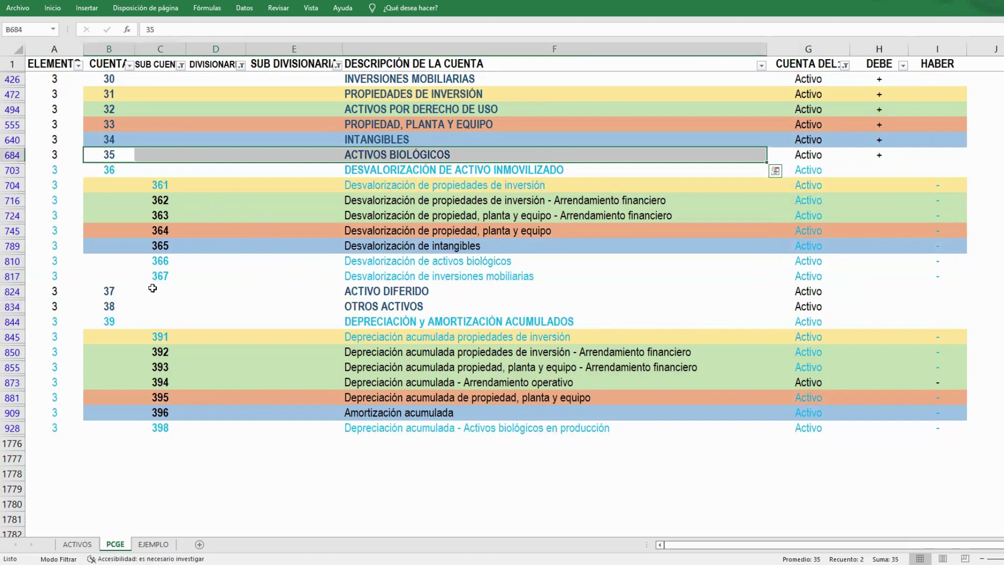
pyautogui.keyDown('ctrl'); pyautogui.moveTo(143, 260); pyautogui.dragTo(398, 261); pyautogui.keyUp('ctrl')
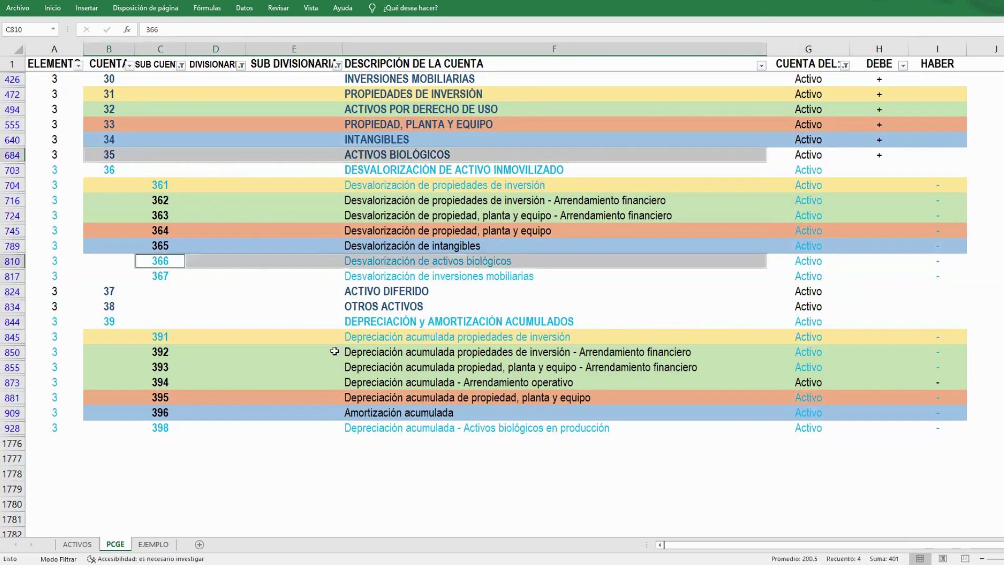
pyautogui.keyDown('ctrl'); pyautogui.moveTo(159, 427); pyautogui.dragTo(415, 428); pyautogui.keyUp('ctrl')
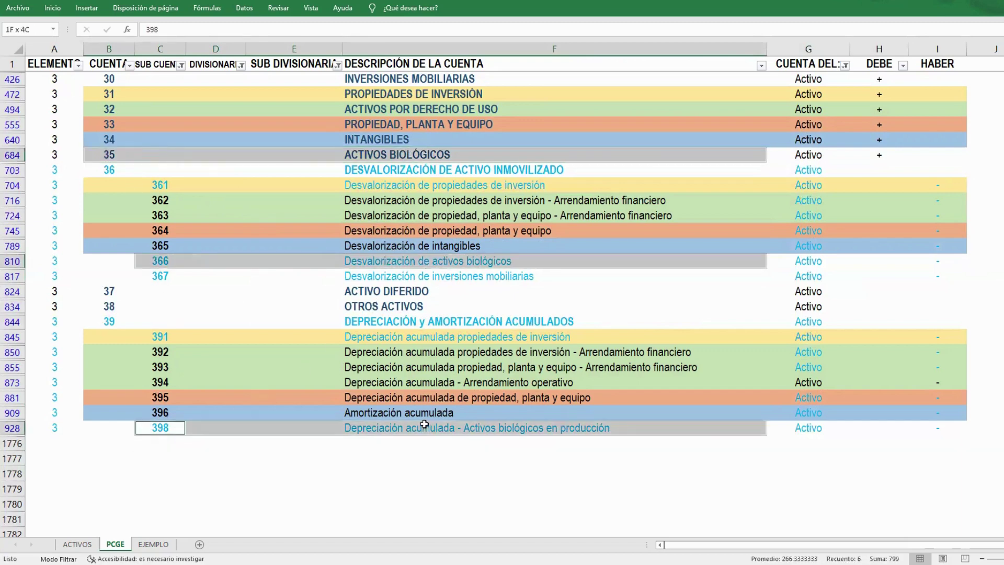
pyautogui.scroll(1, 447, 337)
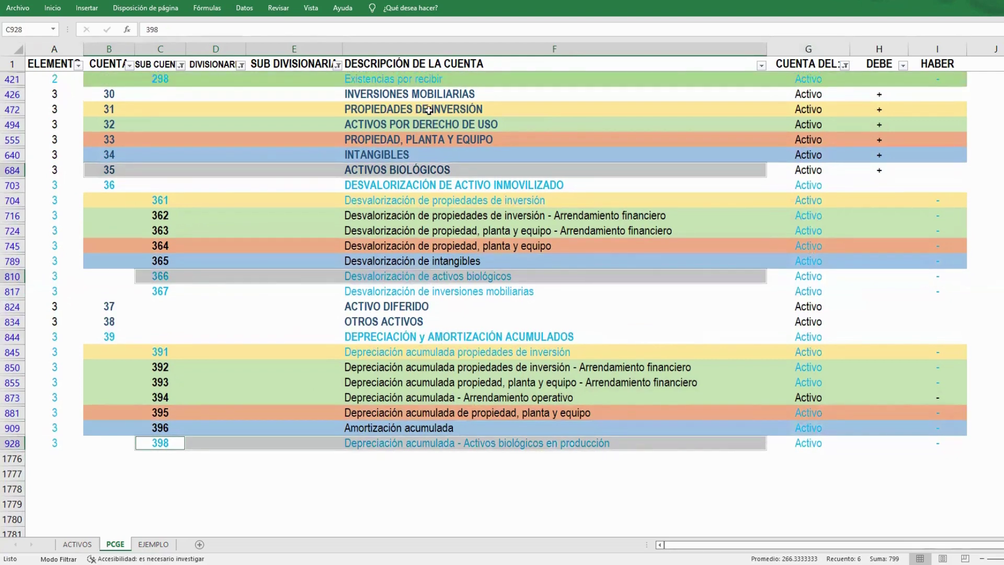
pyautogui.click(421, 94)
pyautogui.keyDown('shift'); pyautogui.moveTo(286, 98); pyautogui.dragTo(112, 95); pyautogui.keyUp('shift')
pyautogui.scroll(-1, 206, 152)
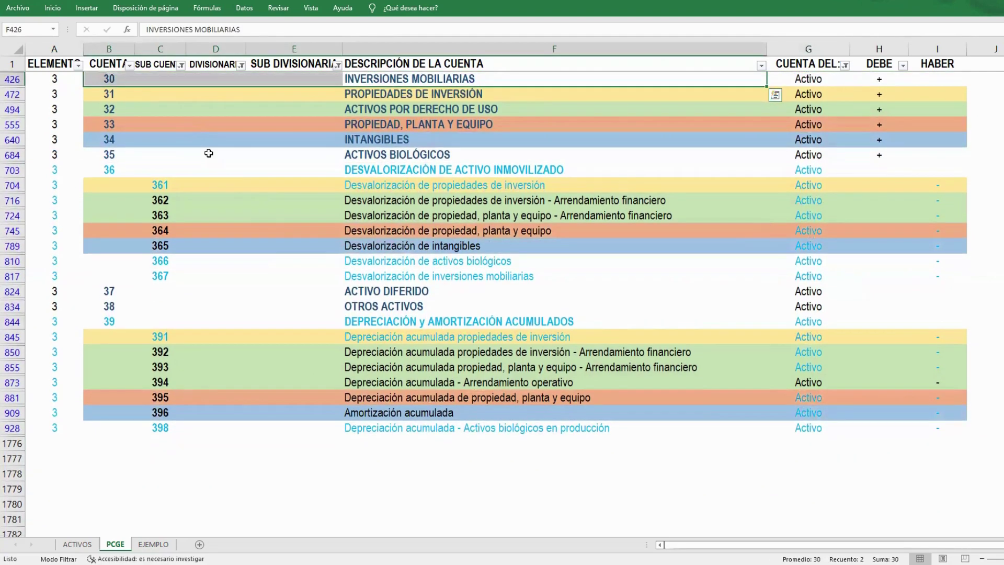
pyautogui.moveTo(125, 272); pyautogui.dragTo(422, 269)
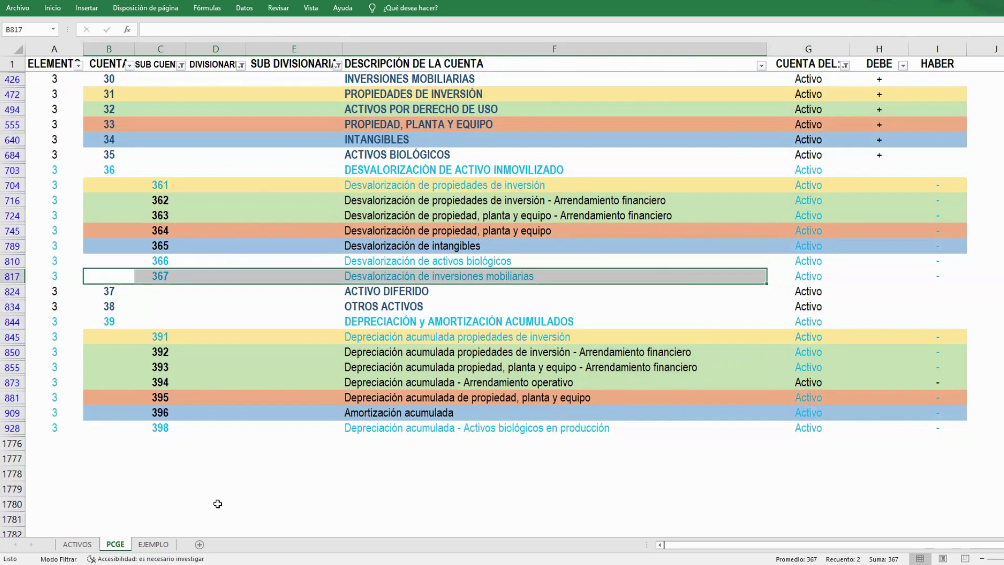
# View the net receivables example on the EJEMPLO sheet and return to the PCGE sheet.
pyautogui.click(153, 544)
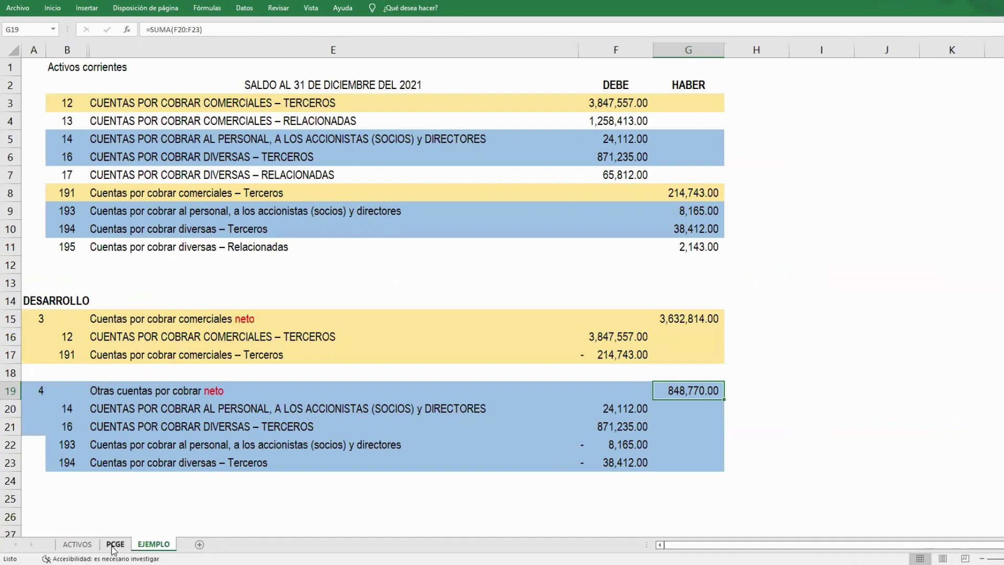
pyautogui.click(116, 544)
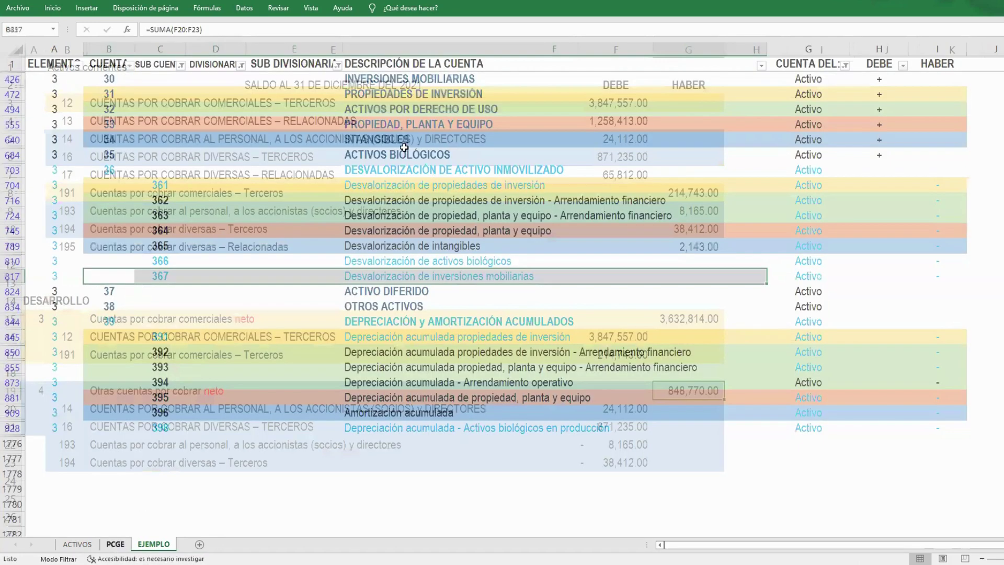